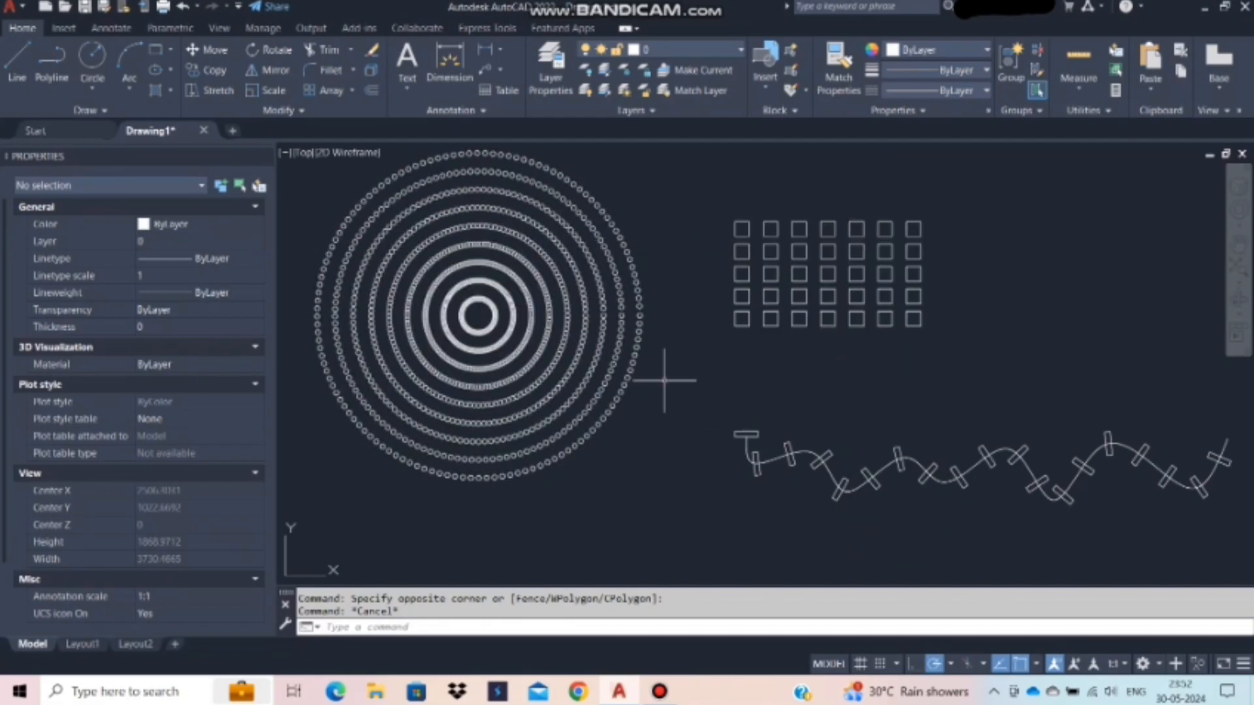
- Draw a small rectangle in the empty area below the existing circular array
scroll(658, 411, "down", 2)
scroll(610, 425, "up", 5)
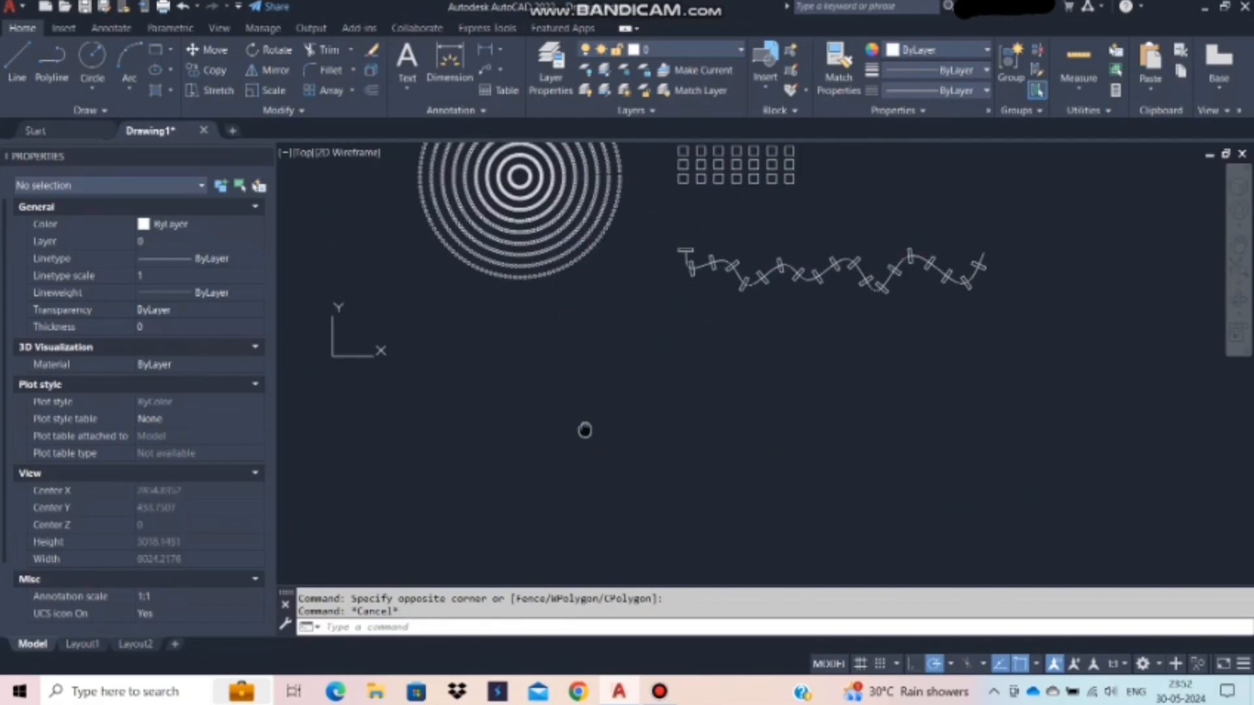
left_click(532, 439)
key("Escape")
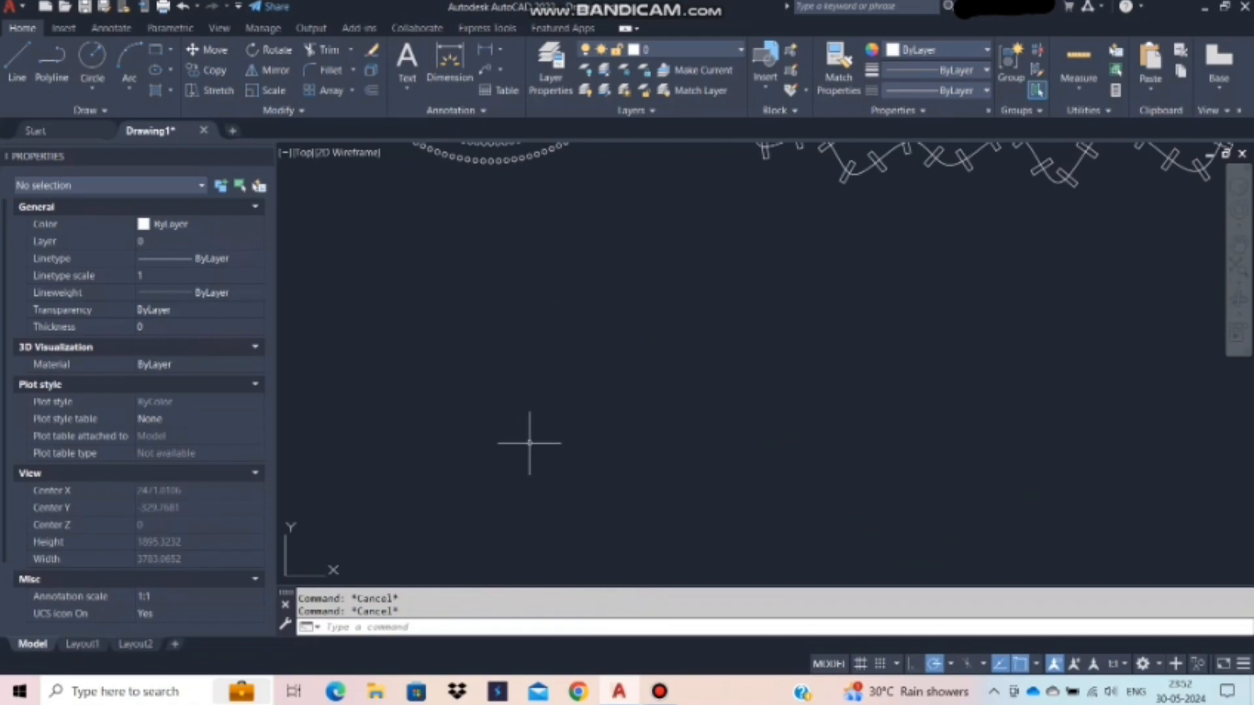
type("rec")
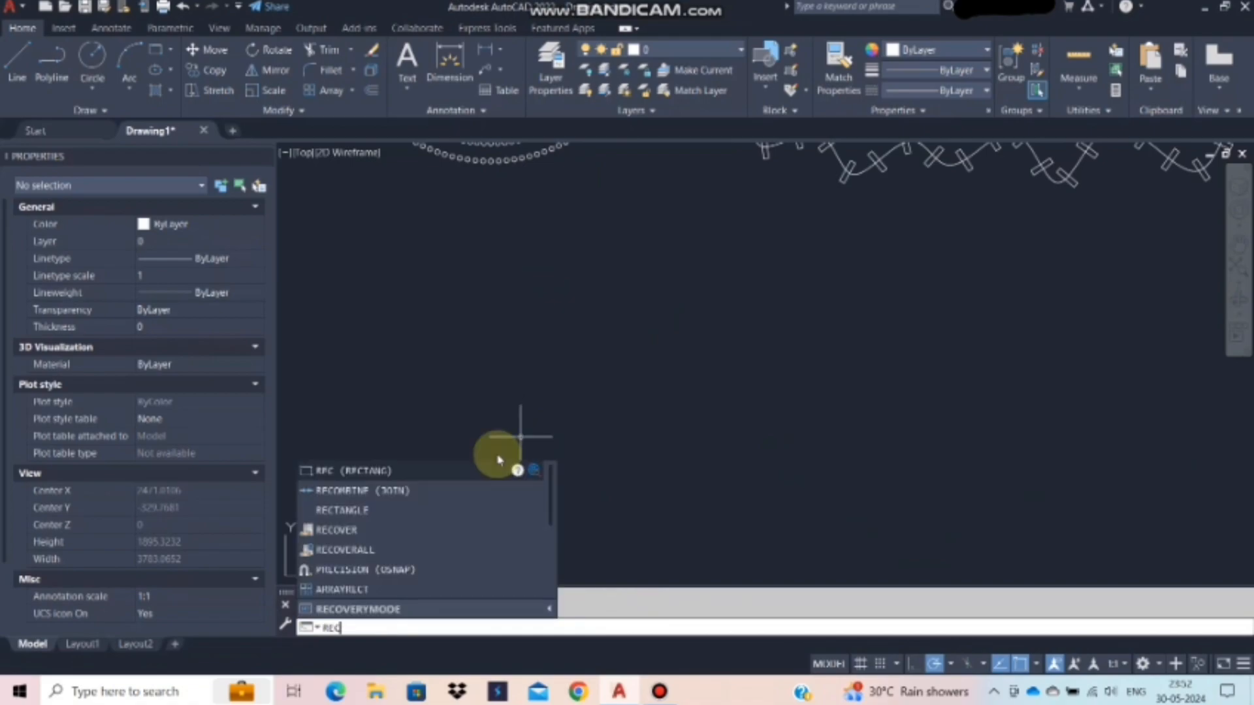
key("Return")
left_click(420, 390)
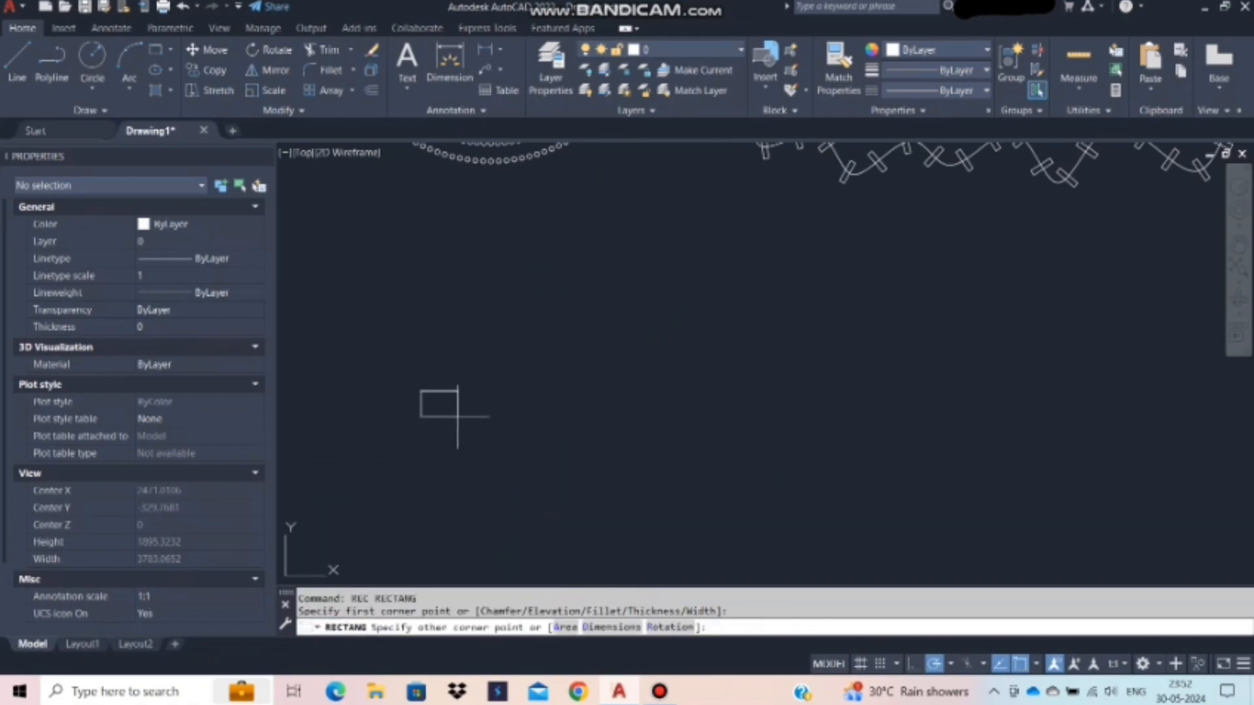
left_click(457, 416)
key("Escape")
- Move the new rectangle straight down, farther away from the existing arrays
scroll(448, 392, "down", 4)
left_click(448, 384)
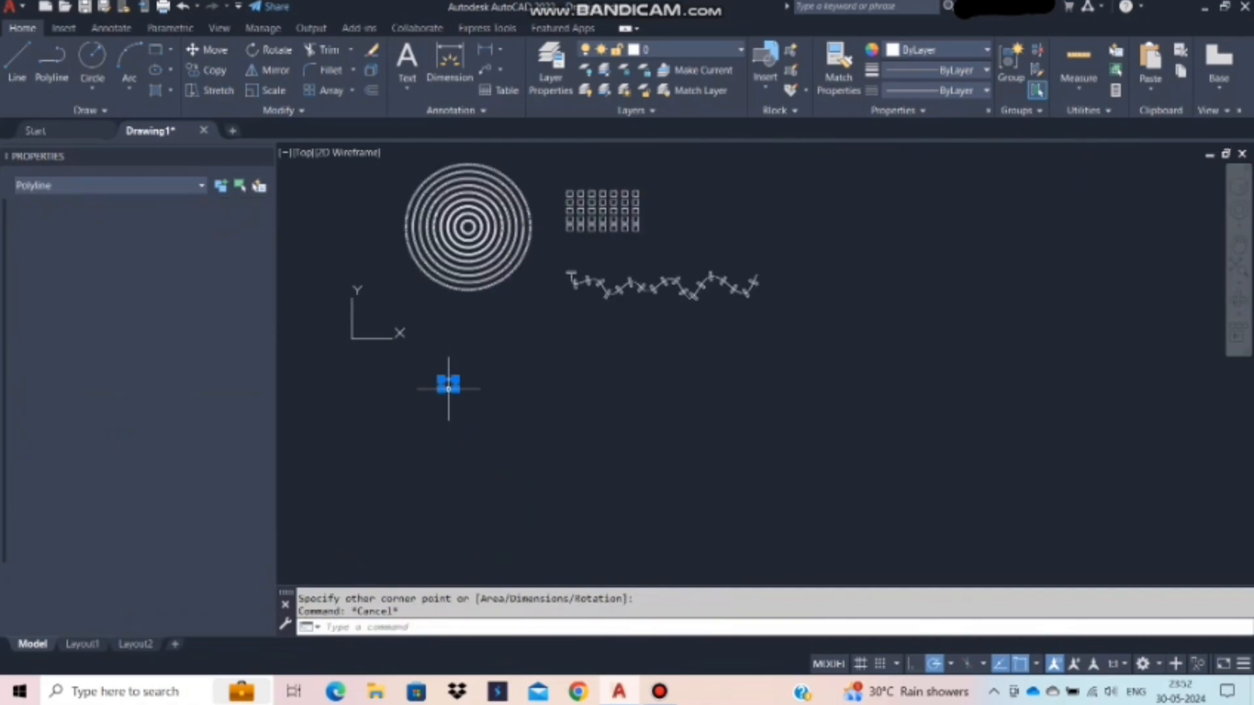
type("m")
key("Return")
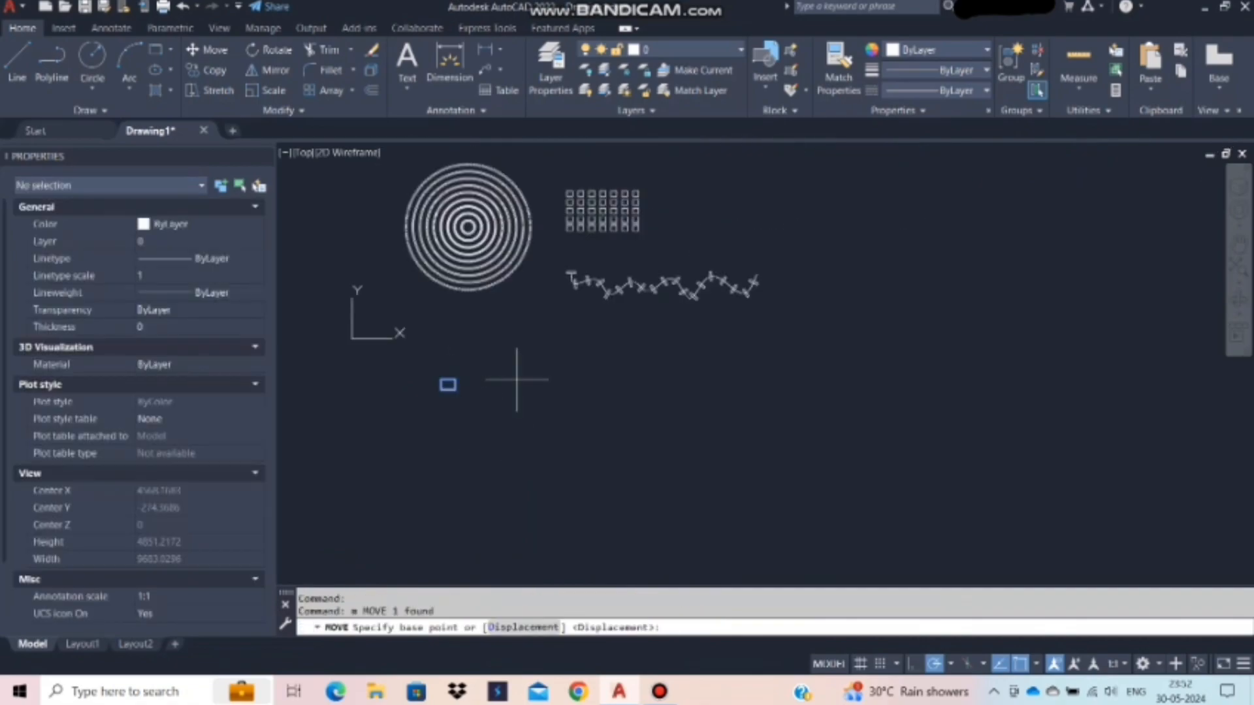
left_click(517, 376)
left_click(519, 499)
key("Escape")
- Create an associative rectangular array of the rectangle with 4 columns and 3 rows
scroll(509, 539, "up", 2)
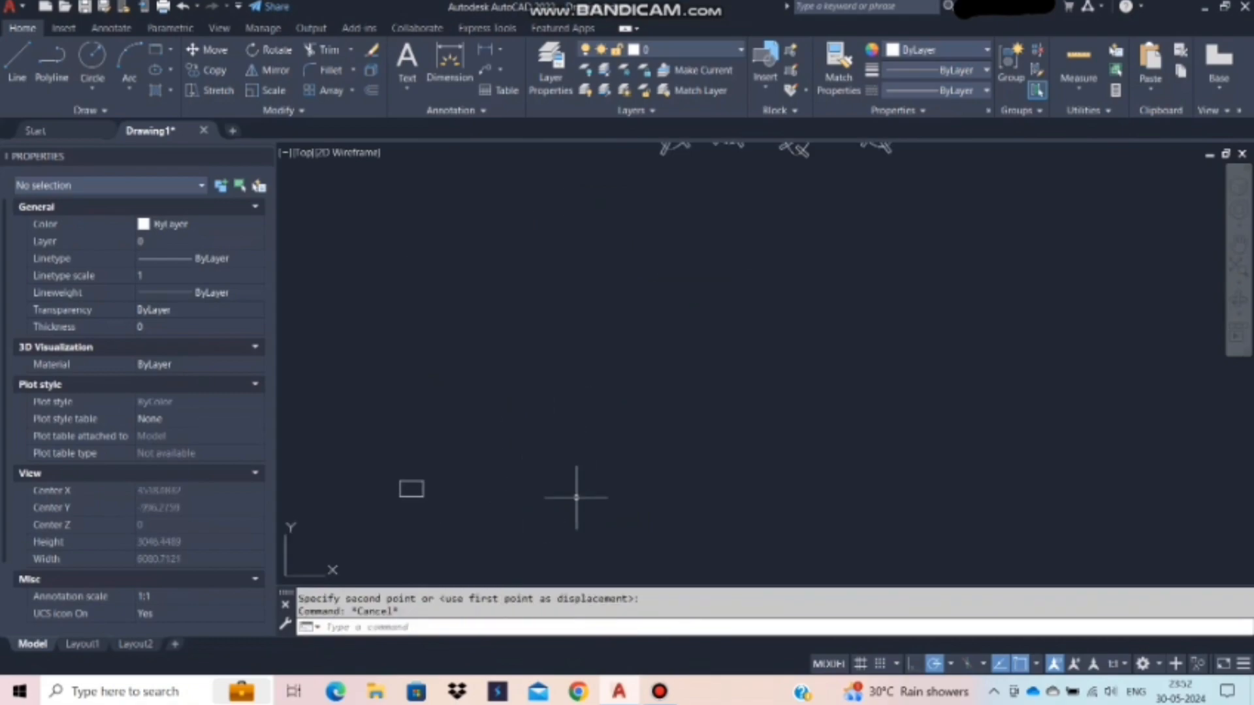
scroll(576, 498, "up", 1)
scroll(609, 476, "down", 1)
scroll(579, 485, "up", 2)
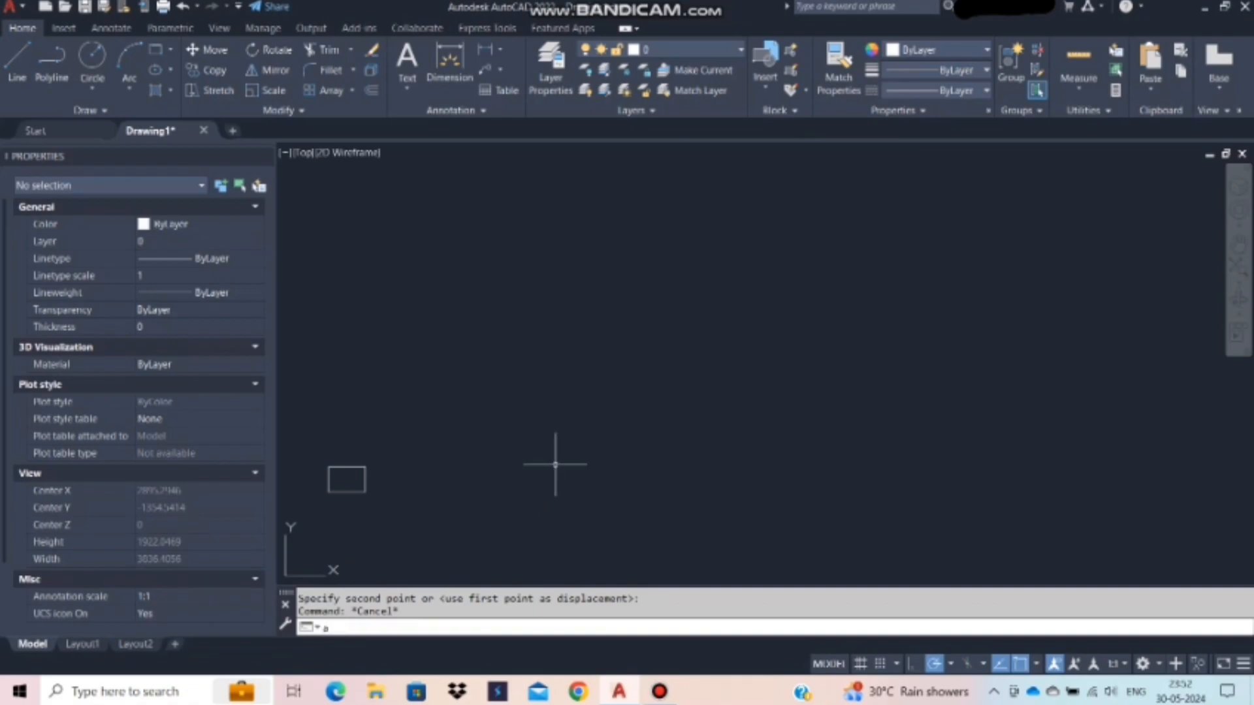
type("r")
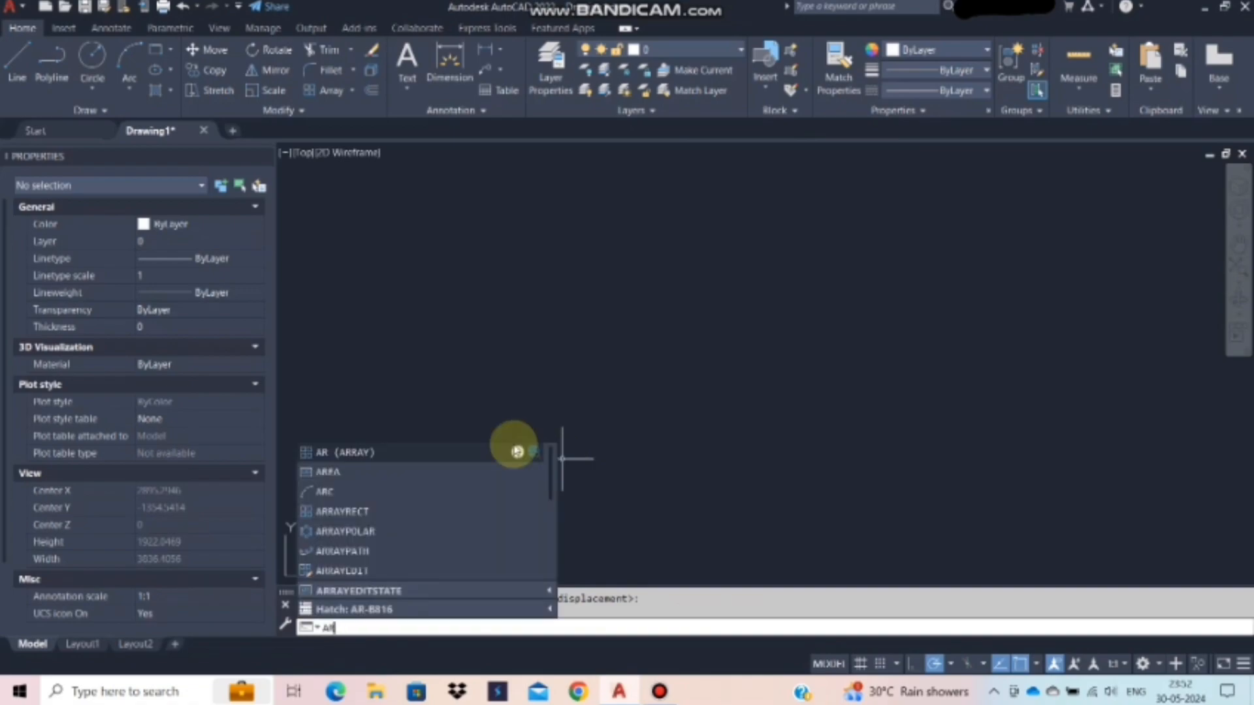
left_click(374, 454)
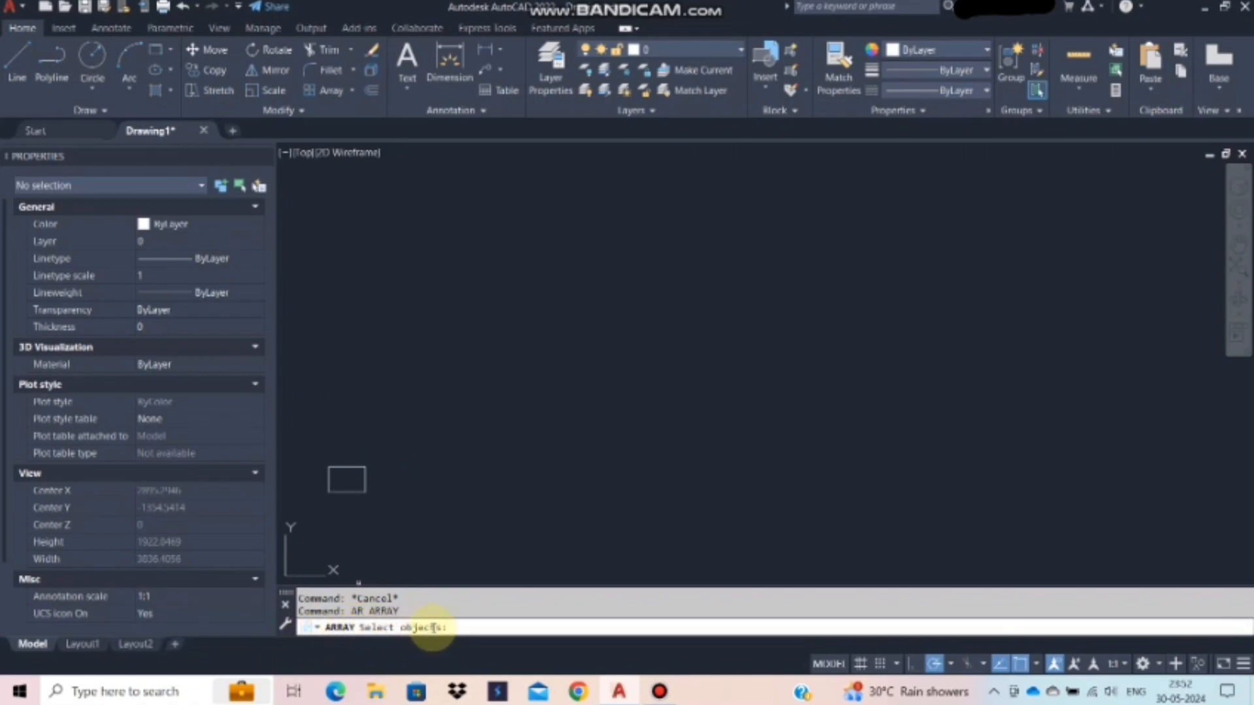
left_click(353, 491)
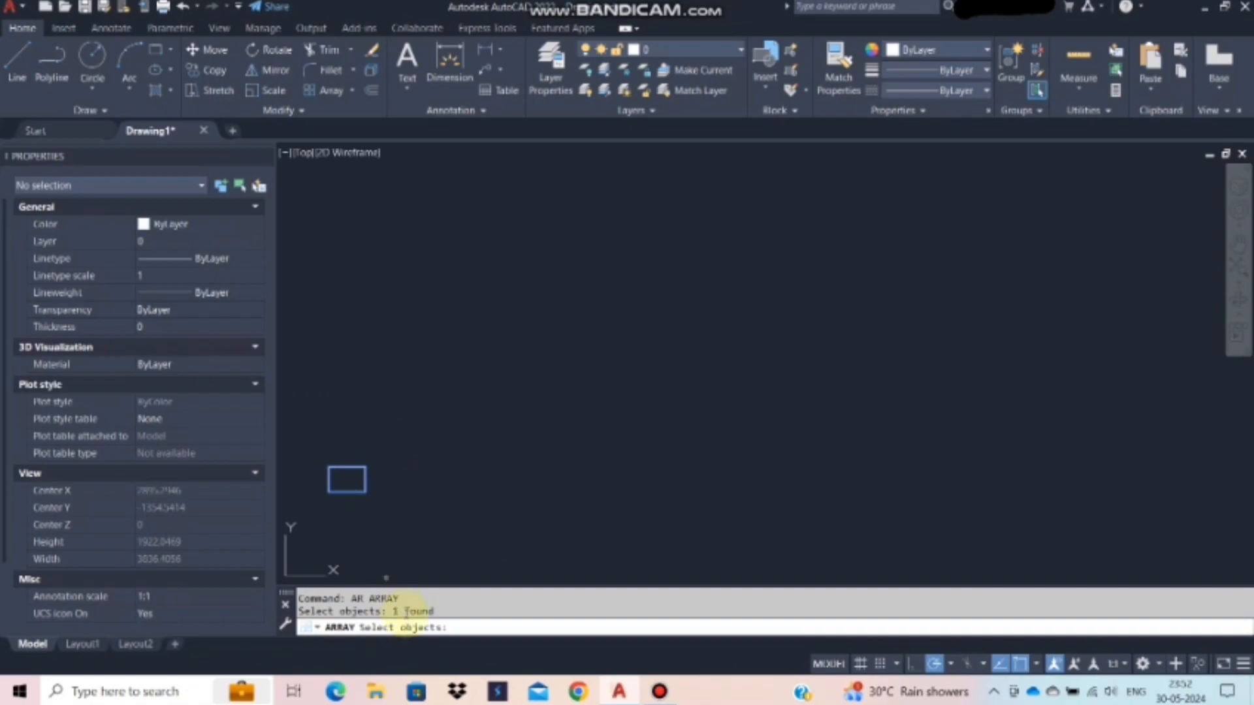
key("Return")
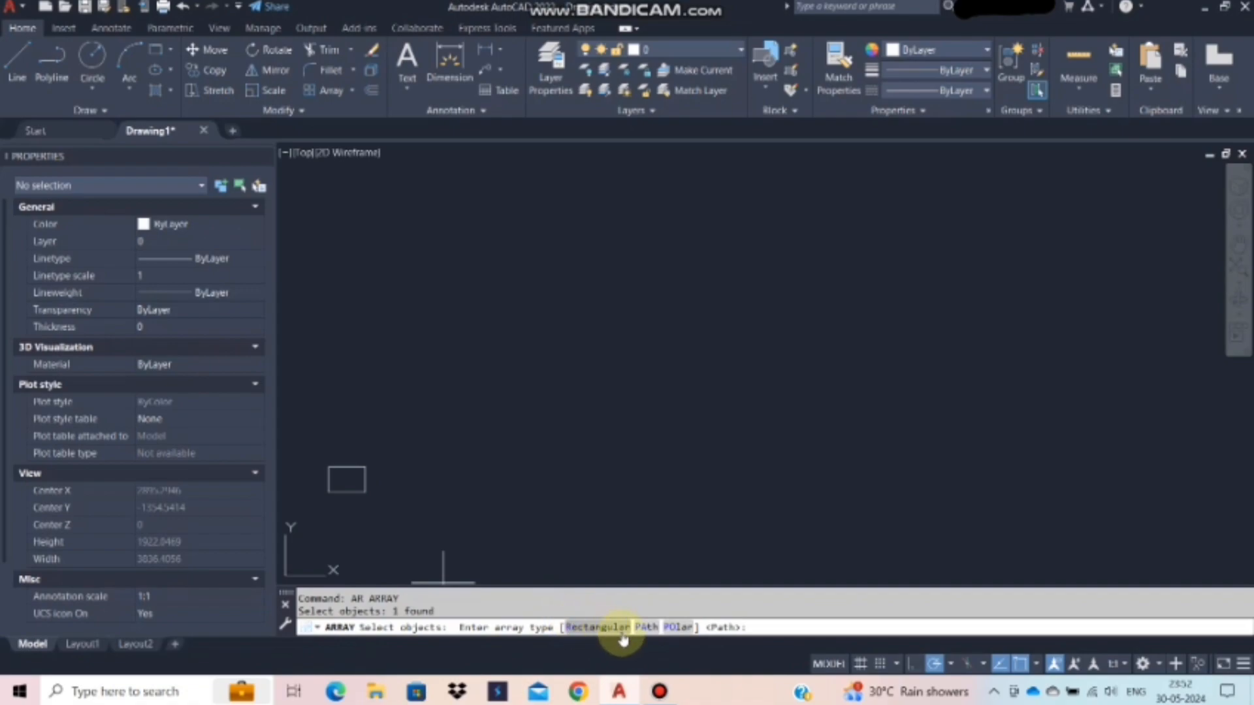
key("Return")
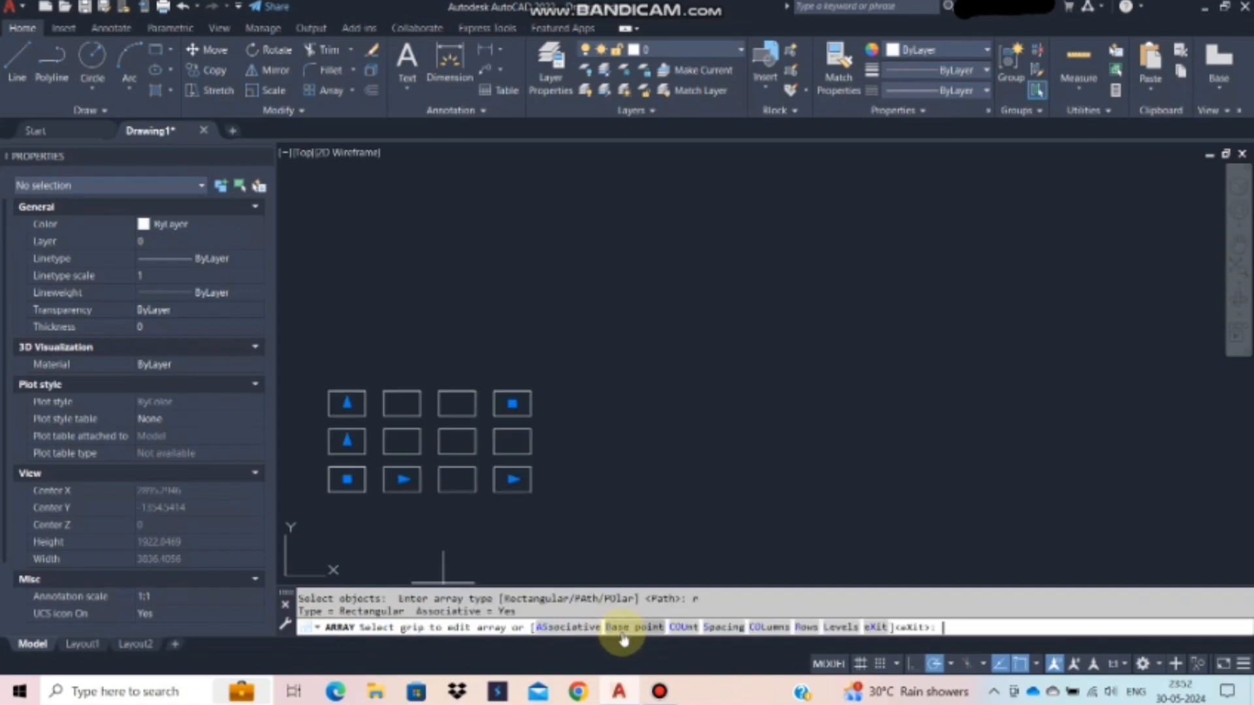
scroll(704, 463, "down", 2)
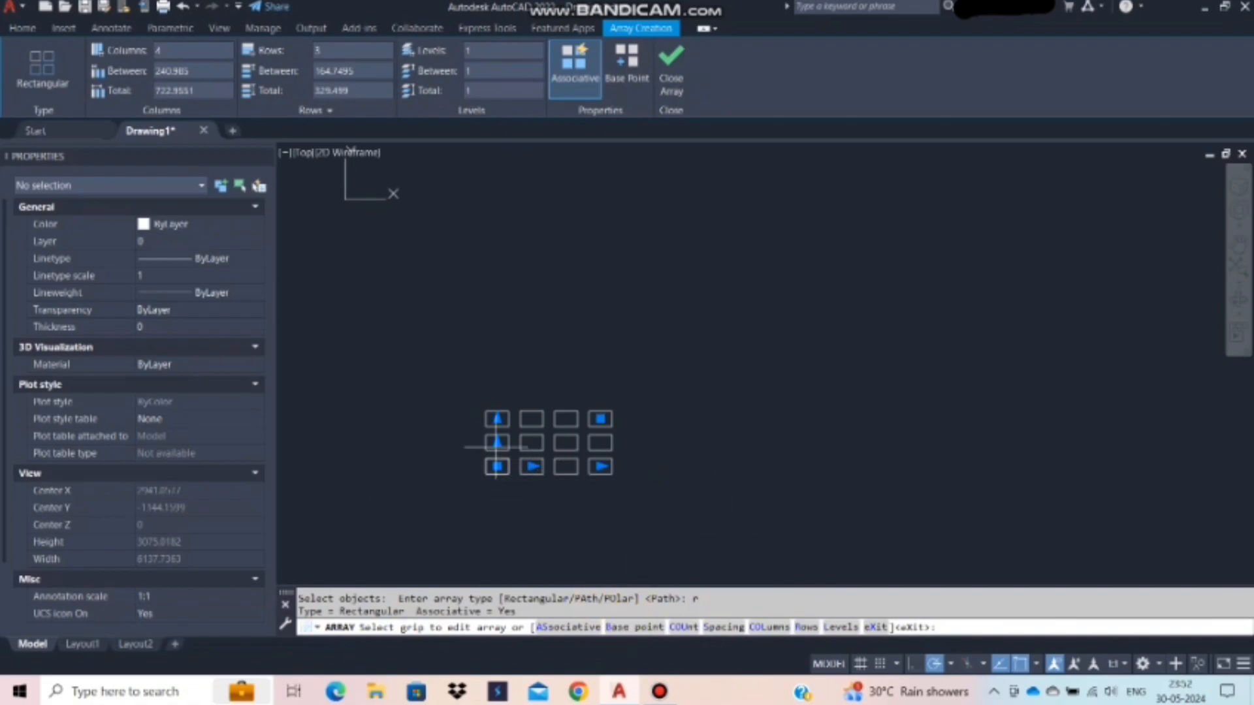
scroll(566, 496, "up", 2)
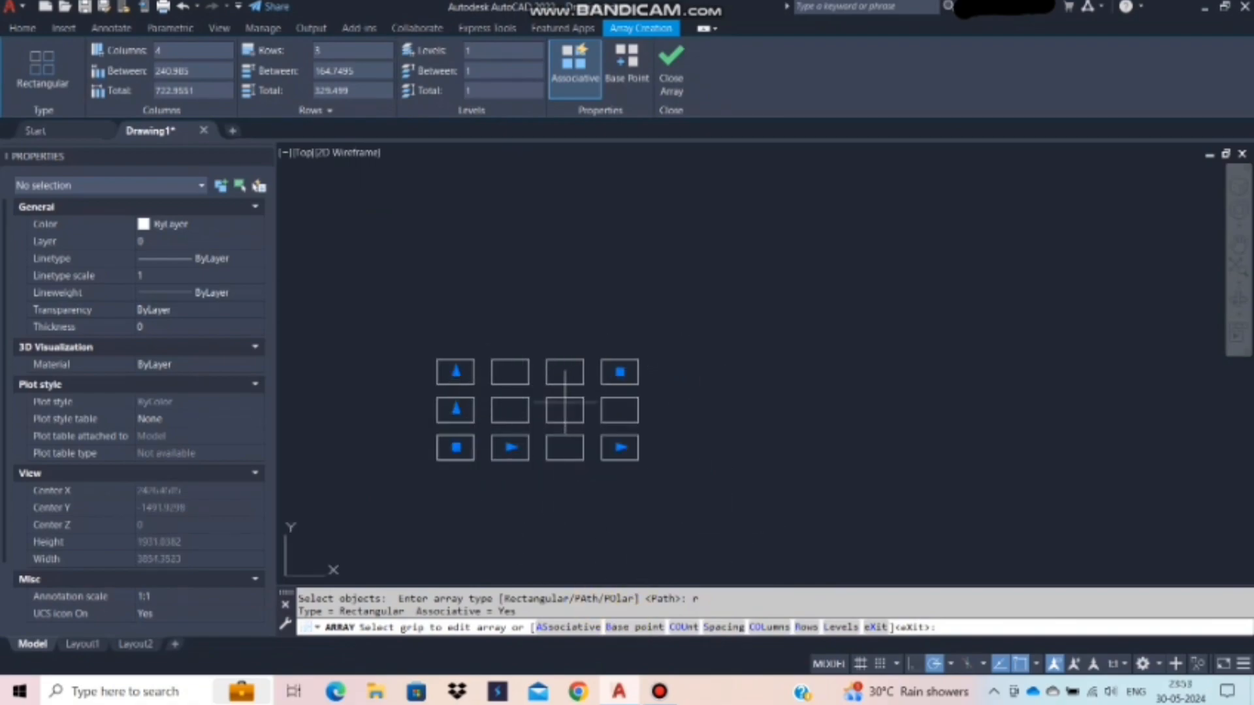
key("Escape")
key("Escape")
key("Escape")
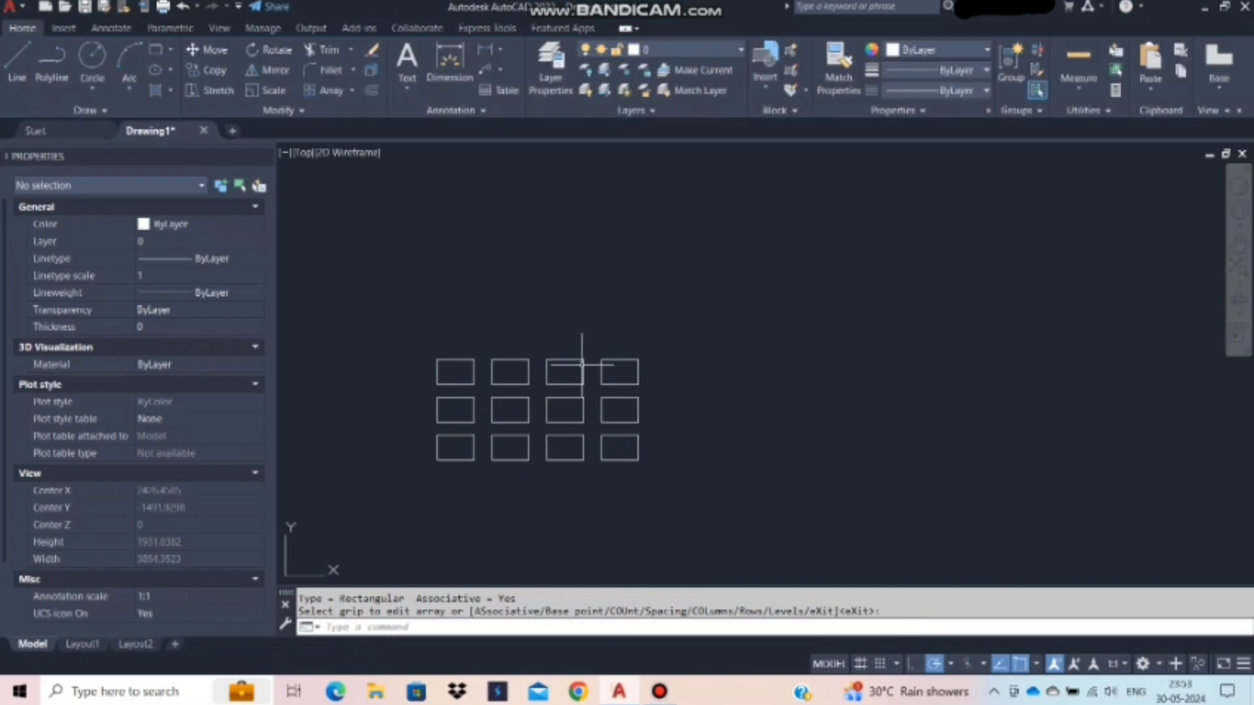
- Stretch the rectangular array with its count grips to 9 rows and 7 columns
scroll(581, 415, "up", 2)
scroll(522, 413, "down", 2)
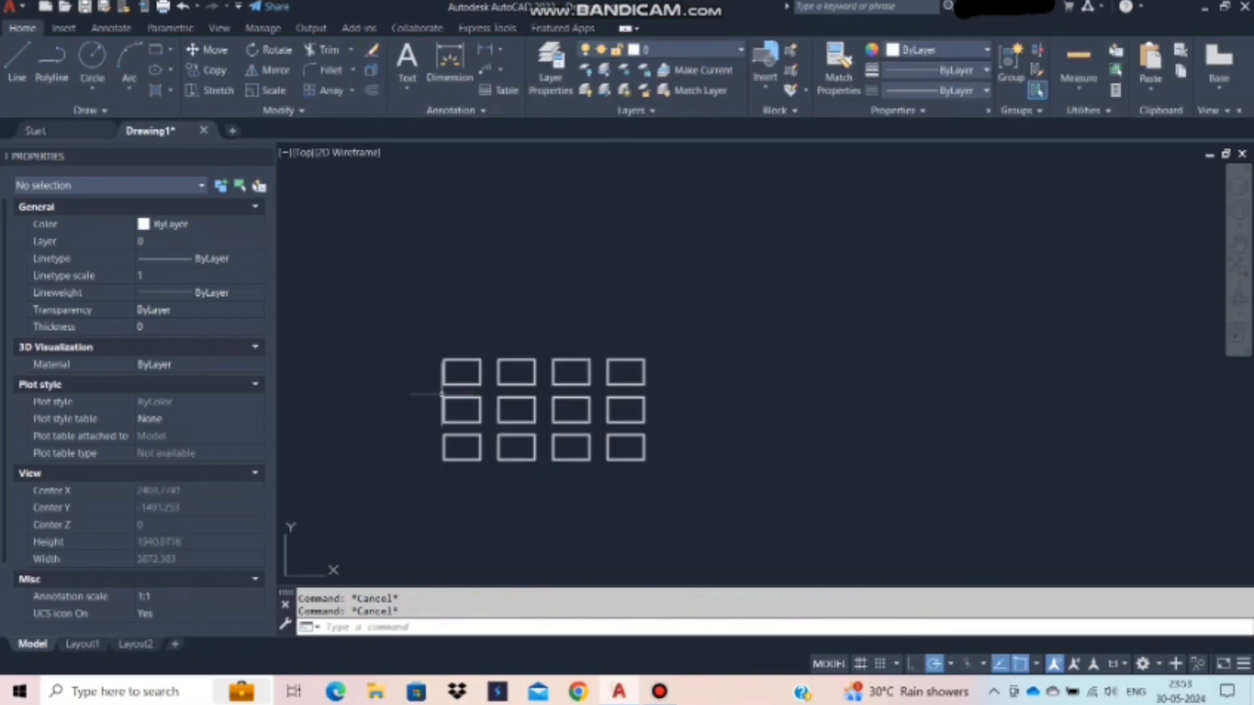
left_click(503, 459)
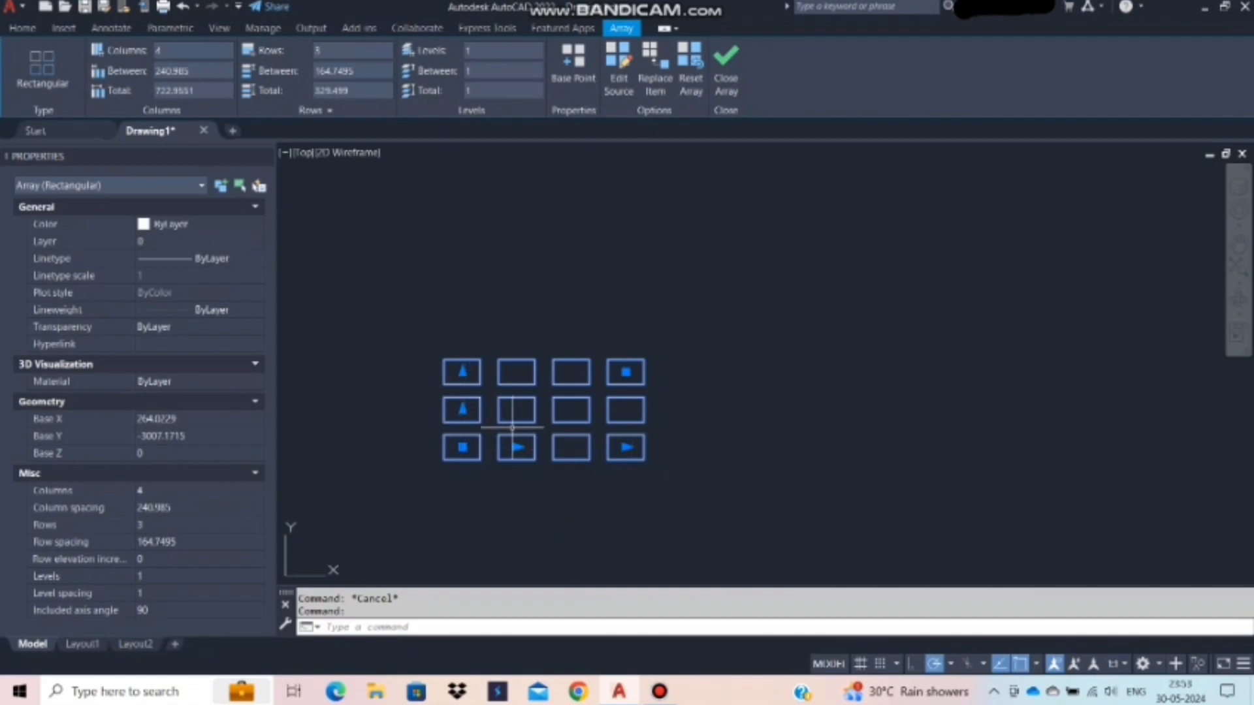
scroll(593, 487, "down", 2)
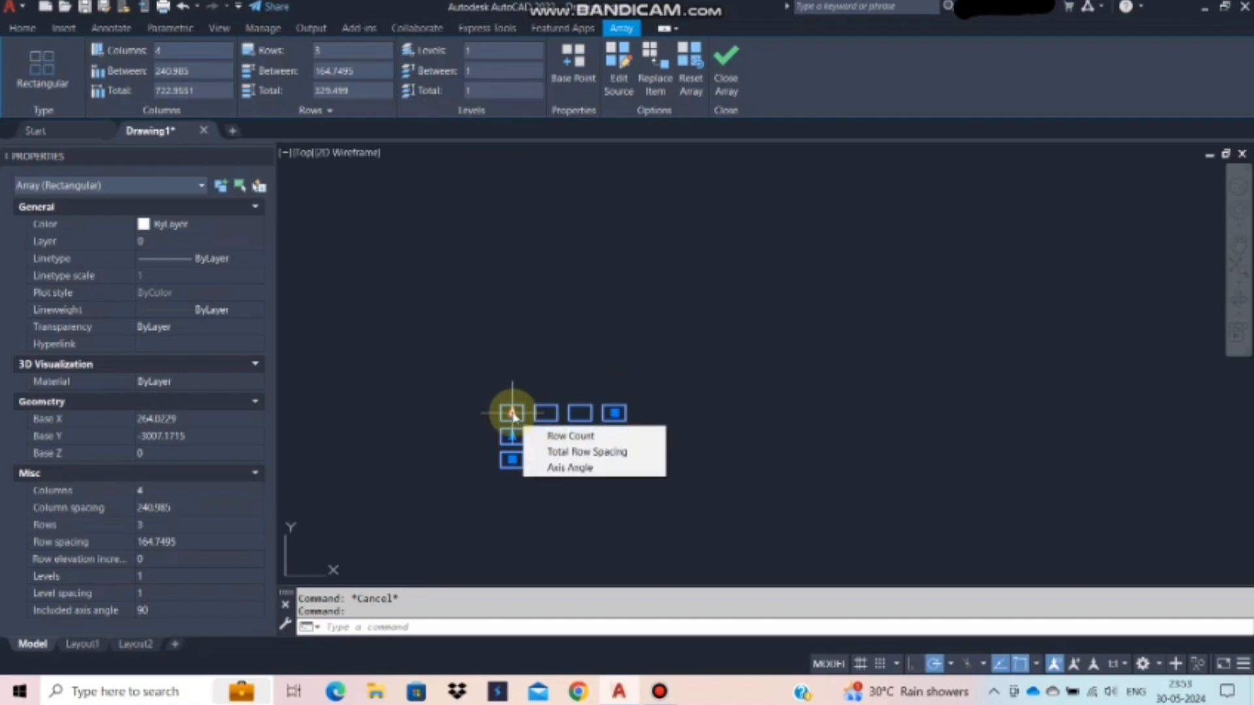
left_click(512, 414)
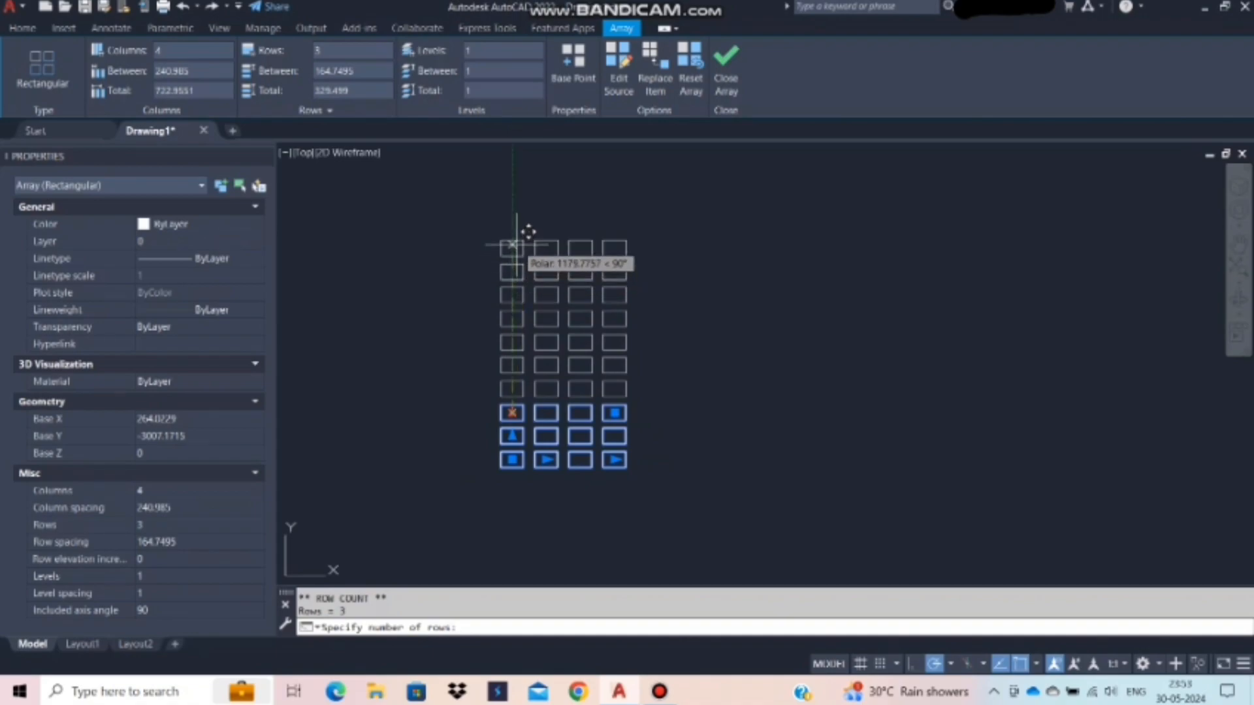
left_click(514, 243)
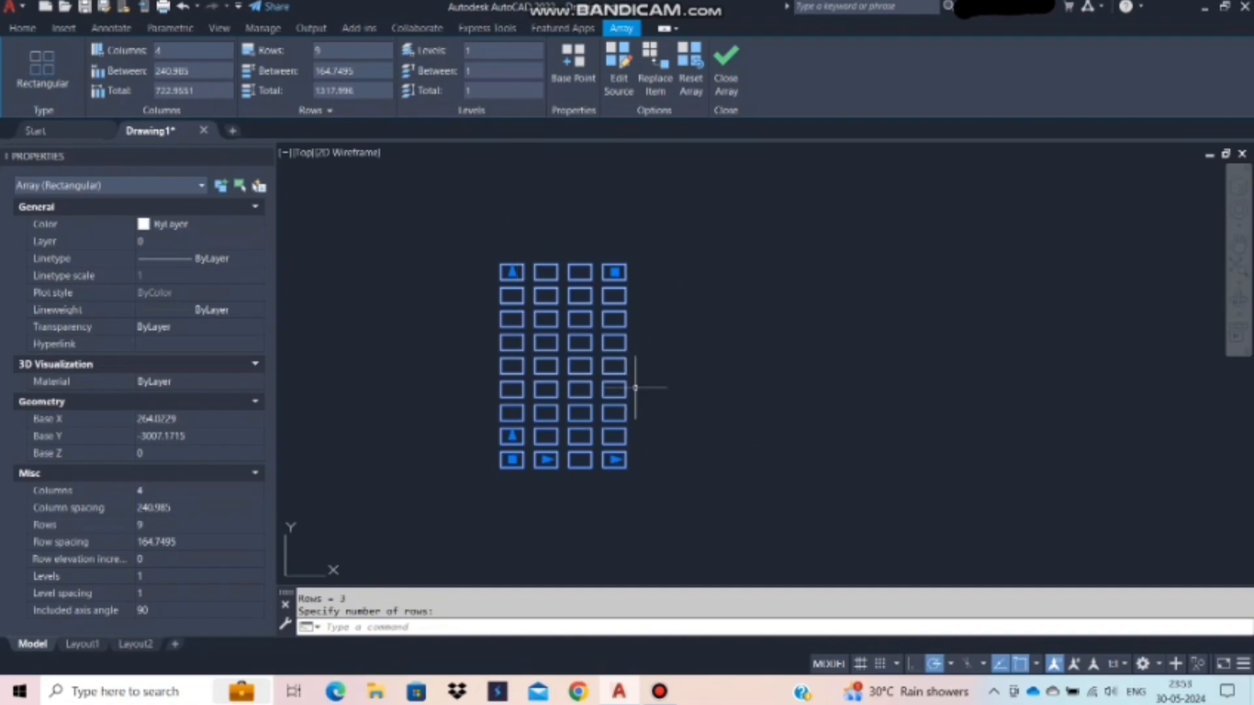
left_click(617, 460)
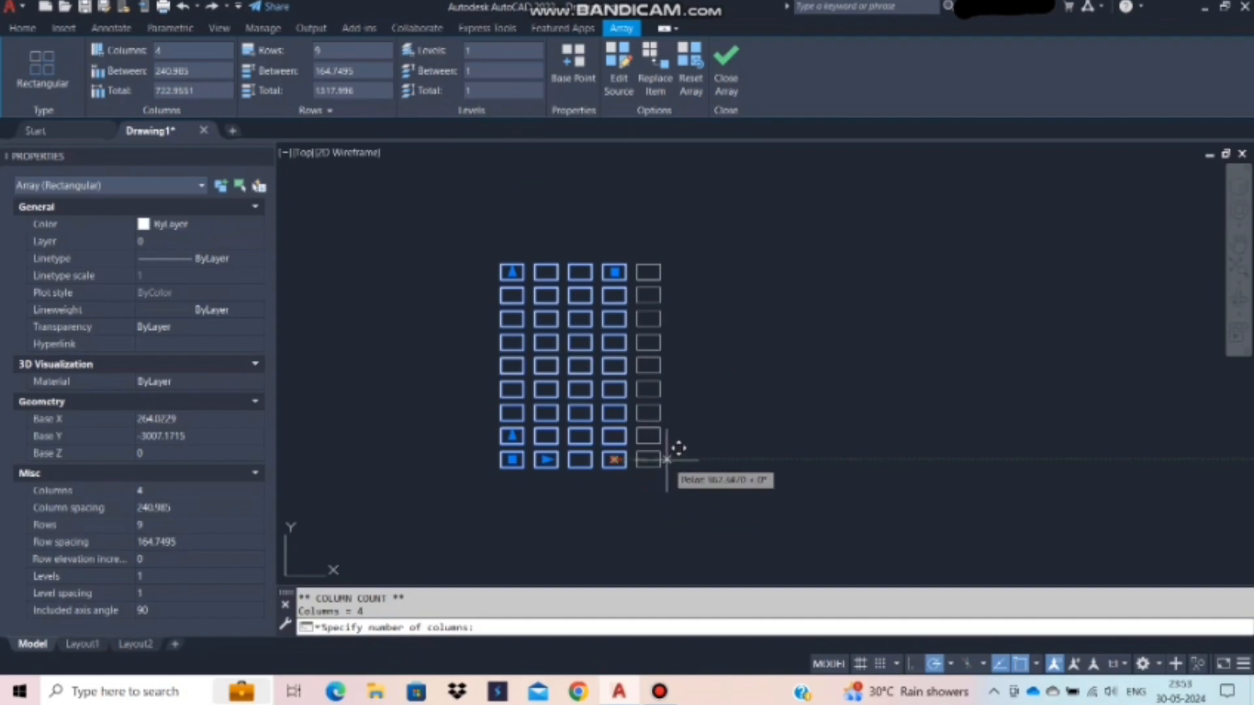
left_click(721, 460)
scroll(526, 447, "up", 4)
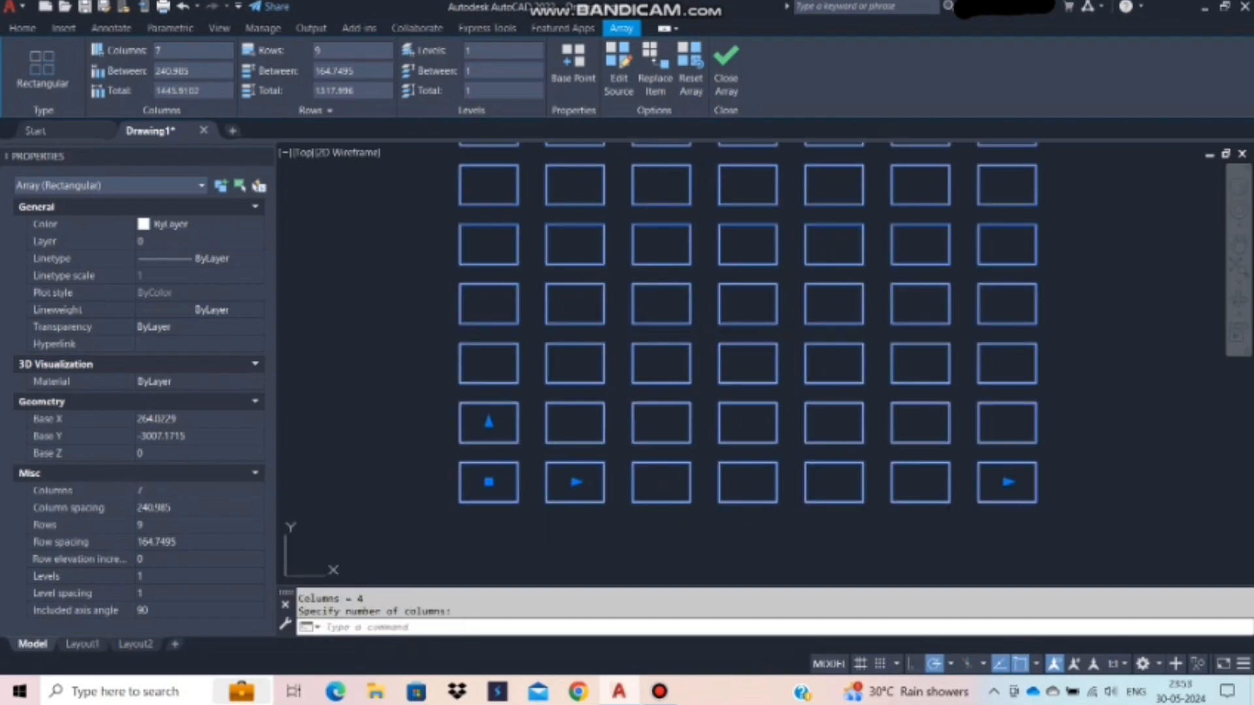
- Widen the array's spacing with its grips to about 366.69 between columns and 329.5 between rows
scroll(534, 475, "down", 4)
scroll(534, 475, "up", 4)
left_click(531, 476)
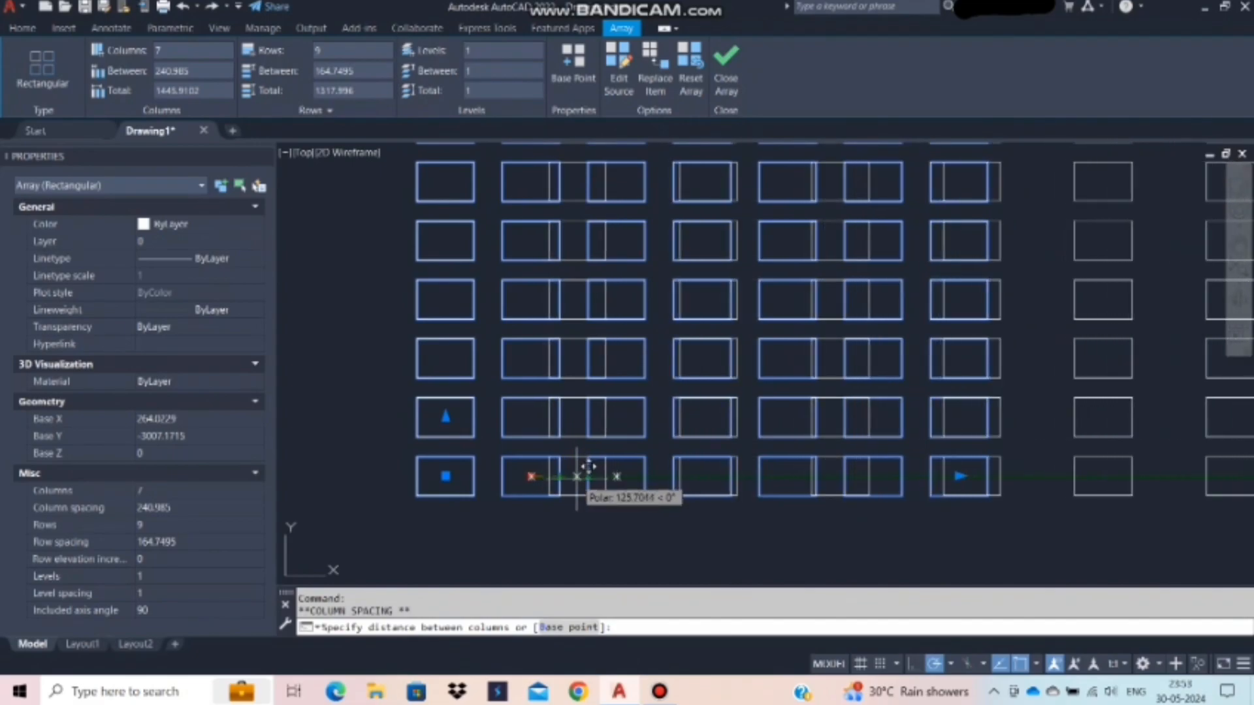
left_click(574, 480)
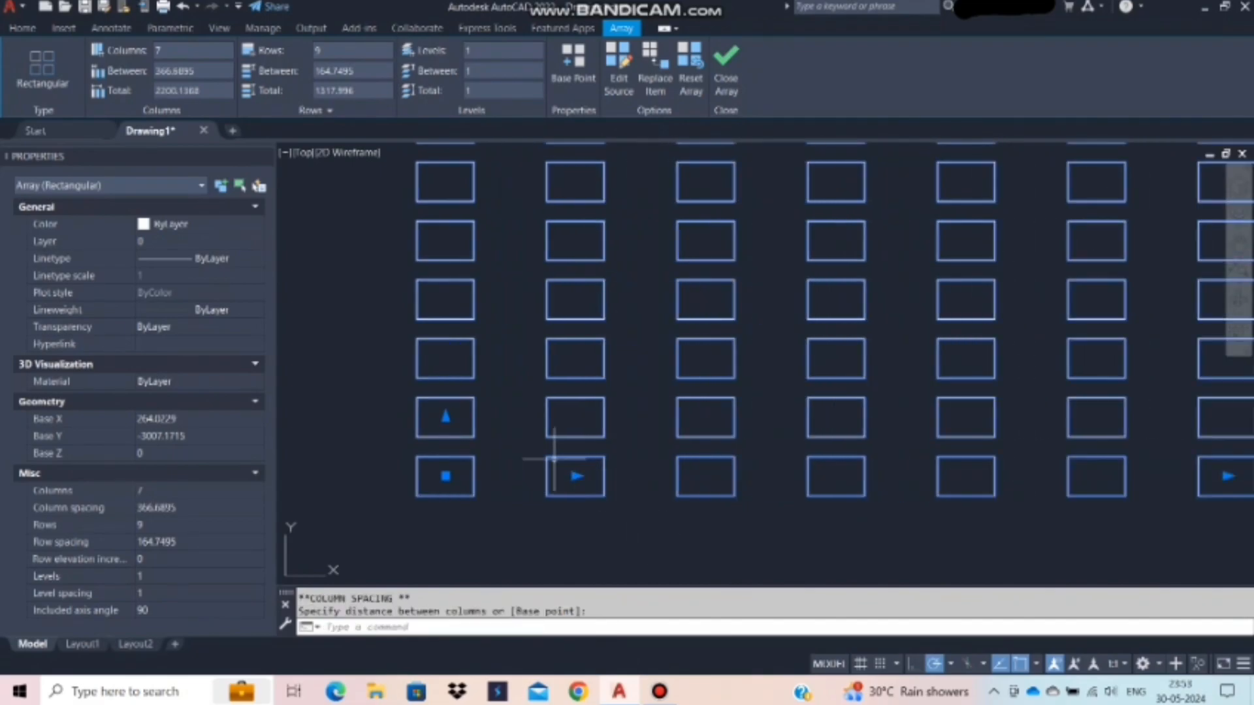
scroll(563, 471, "down", 4)
scroll(544, 449, "up", 4)
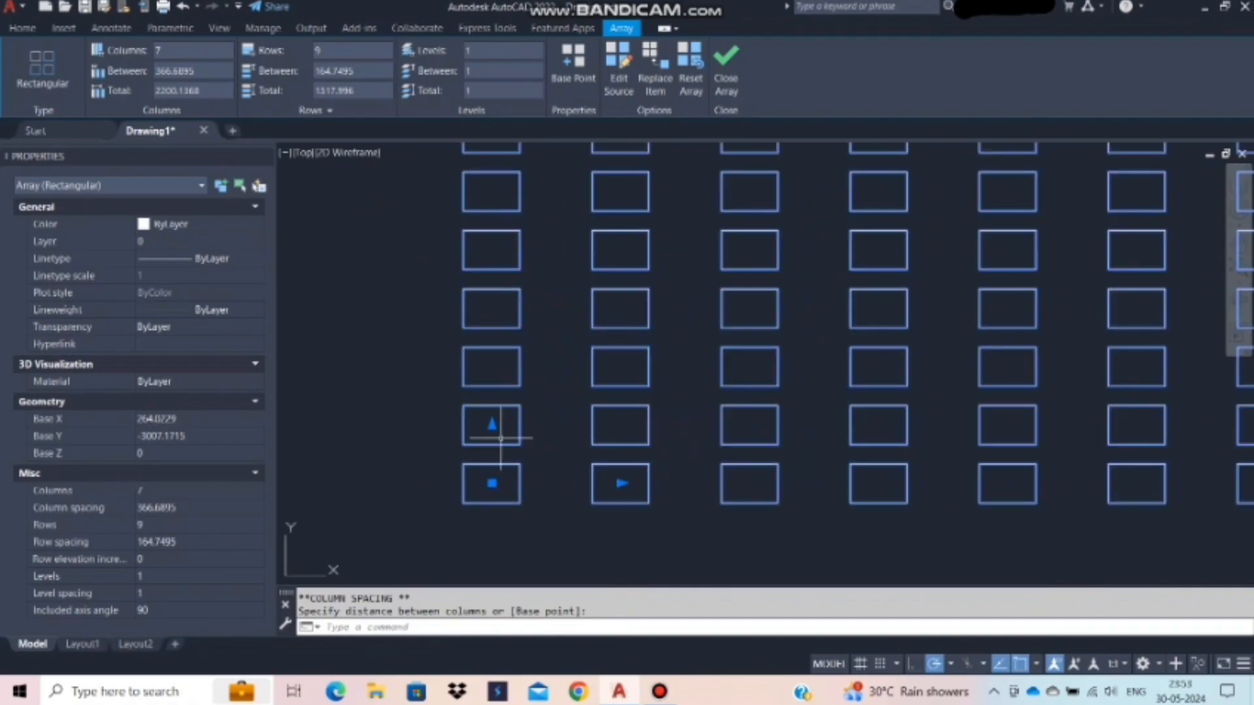
left_click(492, 426)
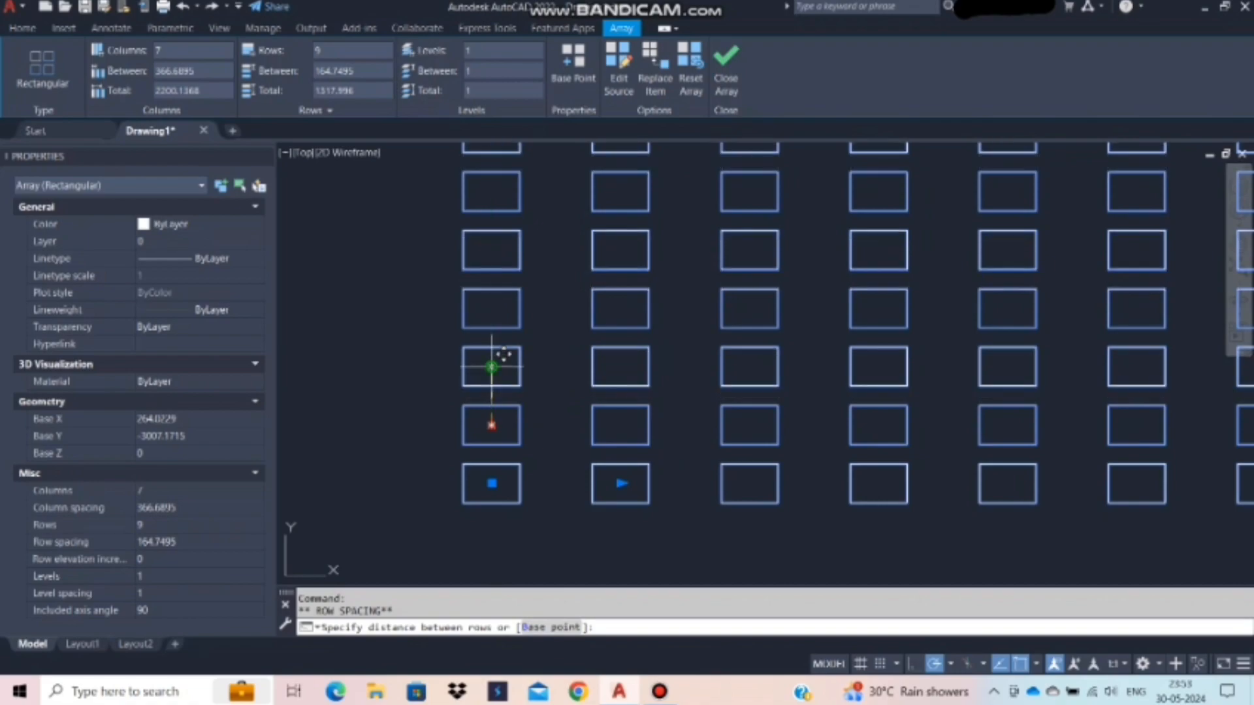
left_click(492, 366)
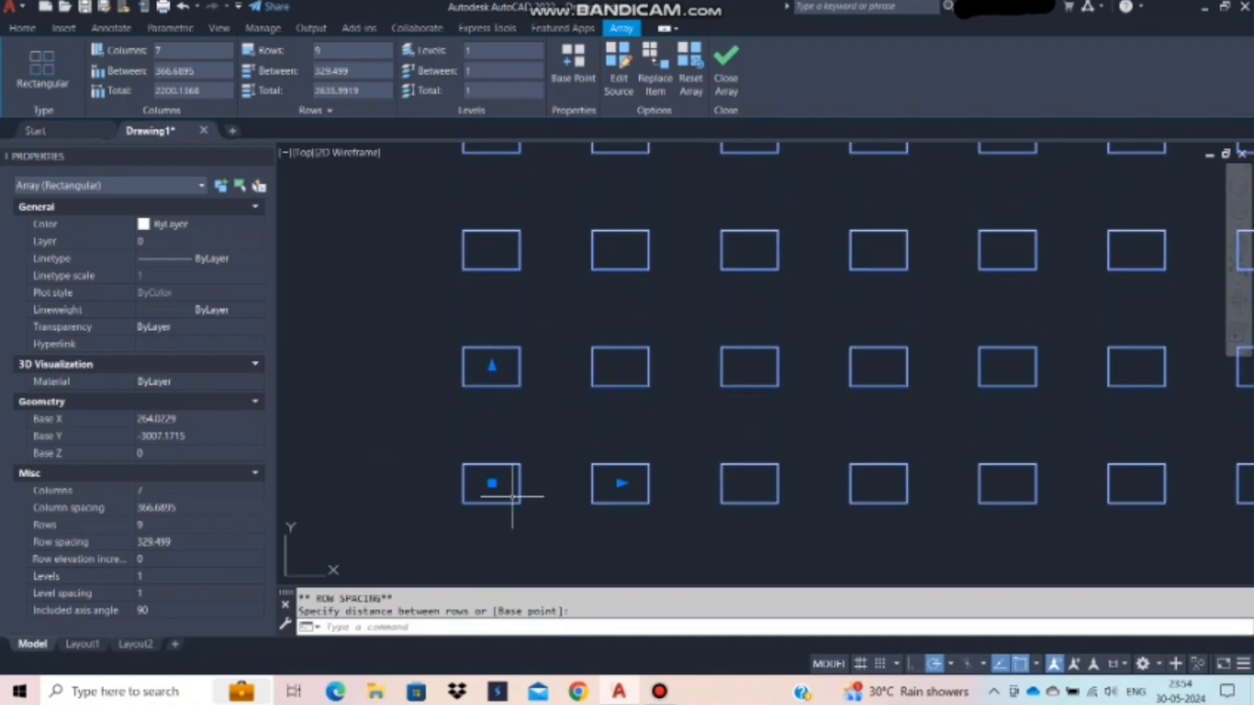
- Set the rectangular array's number of columns to 10
scroll(484, 420, "down", 2)
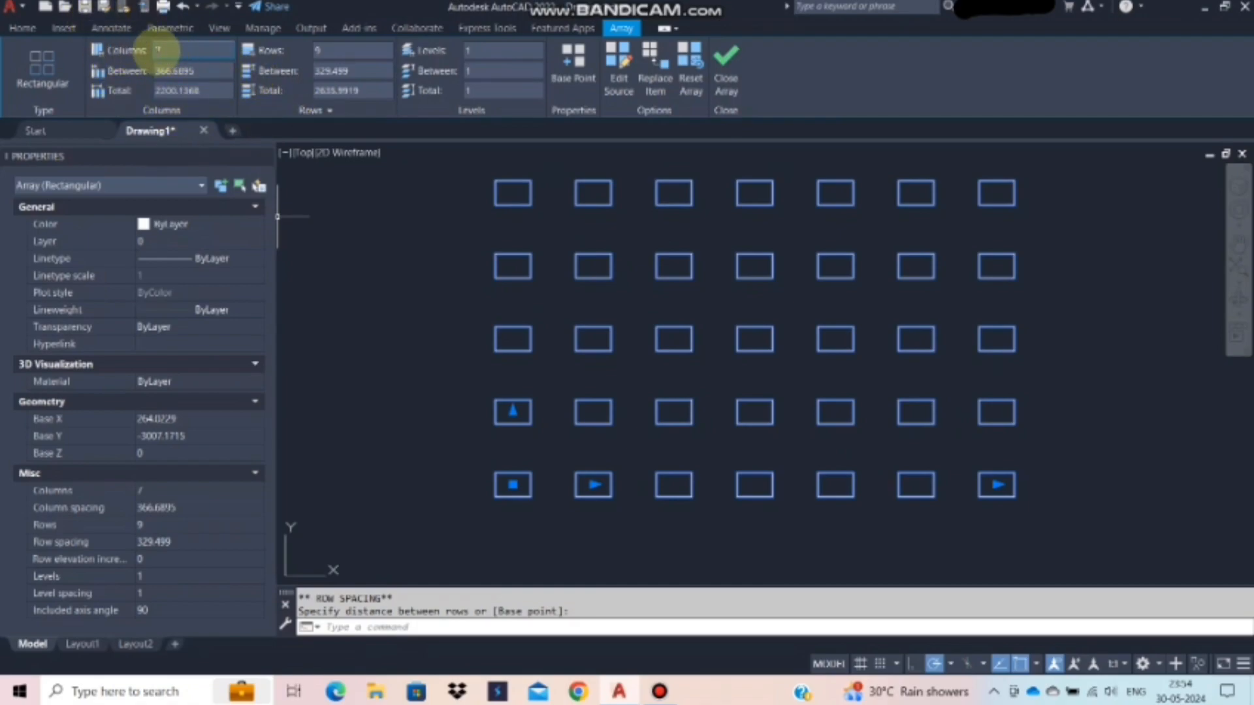
left_click(173, 50)
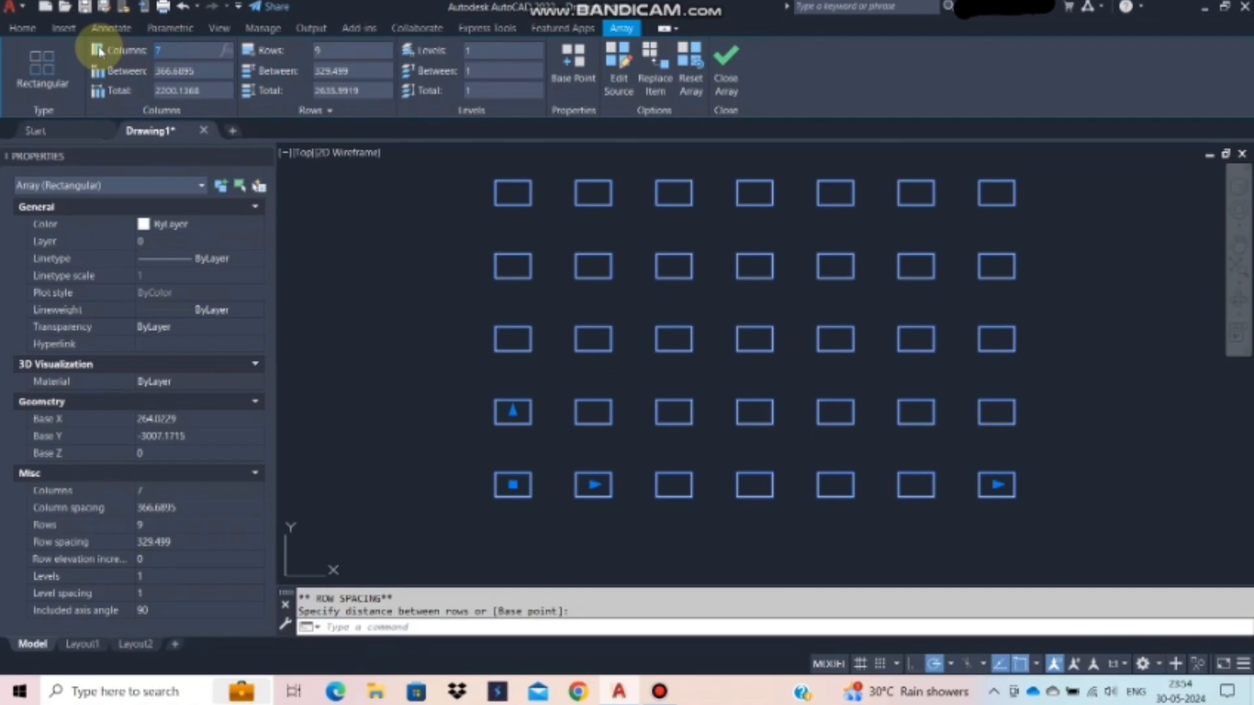
key("Return")
left_click(400, 436)
scroll(384, 372, "down", 2)
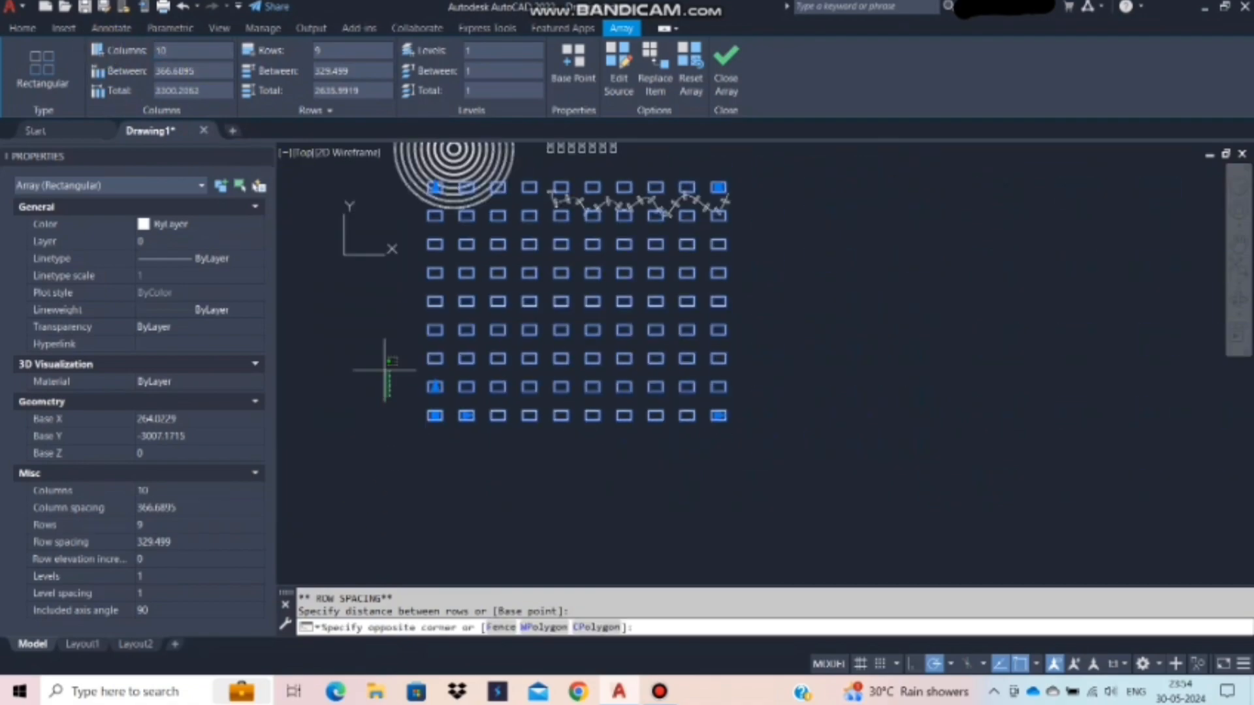
left_click(370, 387)
scroll(553, 281, "up", 2)
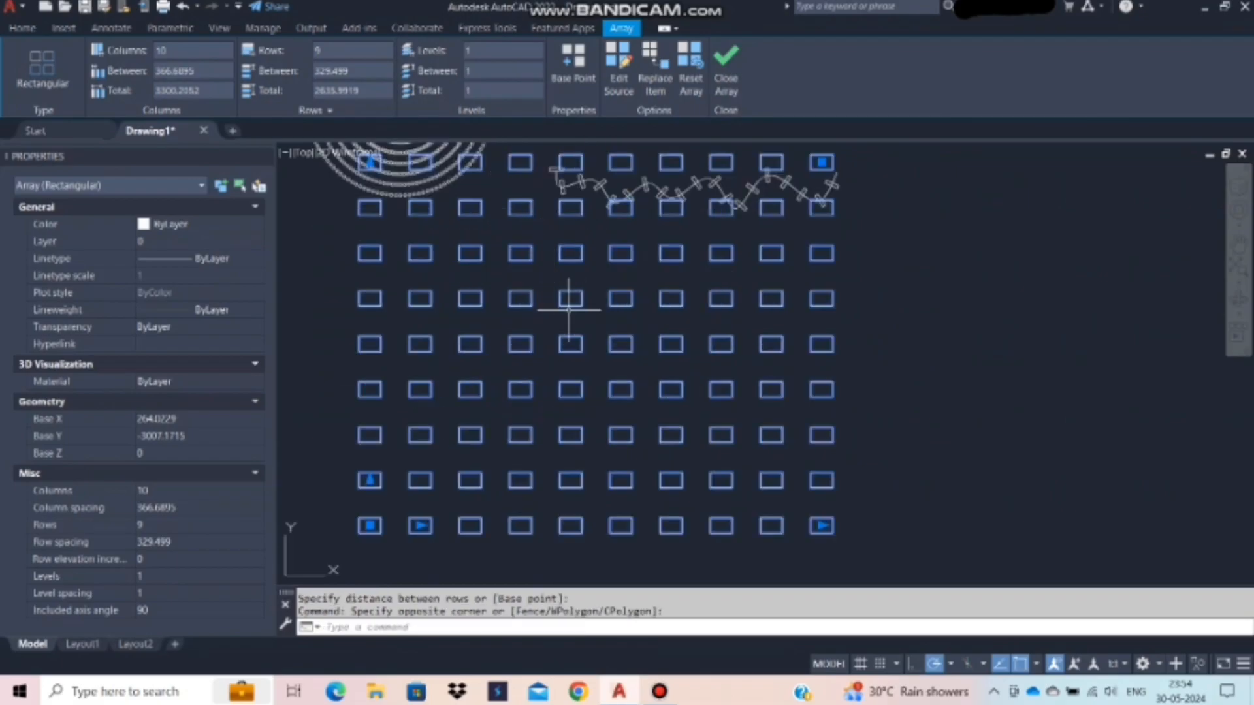
- Set the rectangular array's number of rows to 5
left_click(330, 50)
type("5")
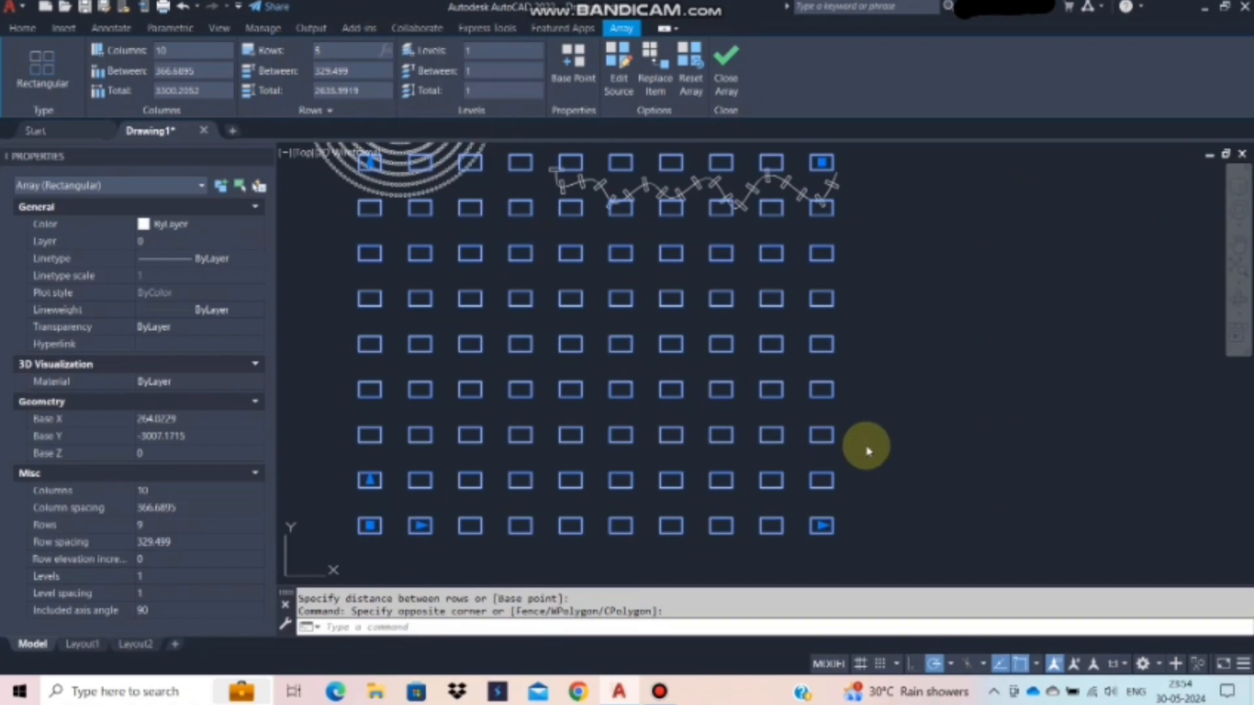
left_click(866, 445)
left_click(912, 356)
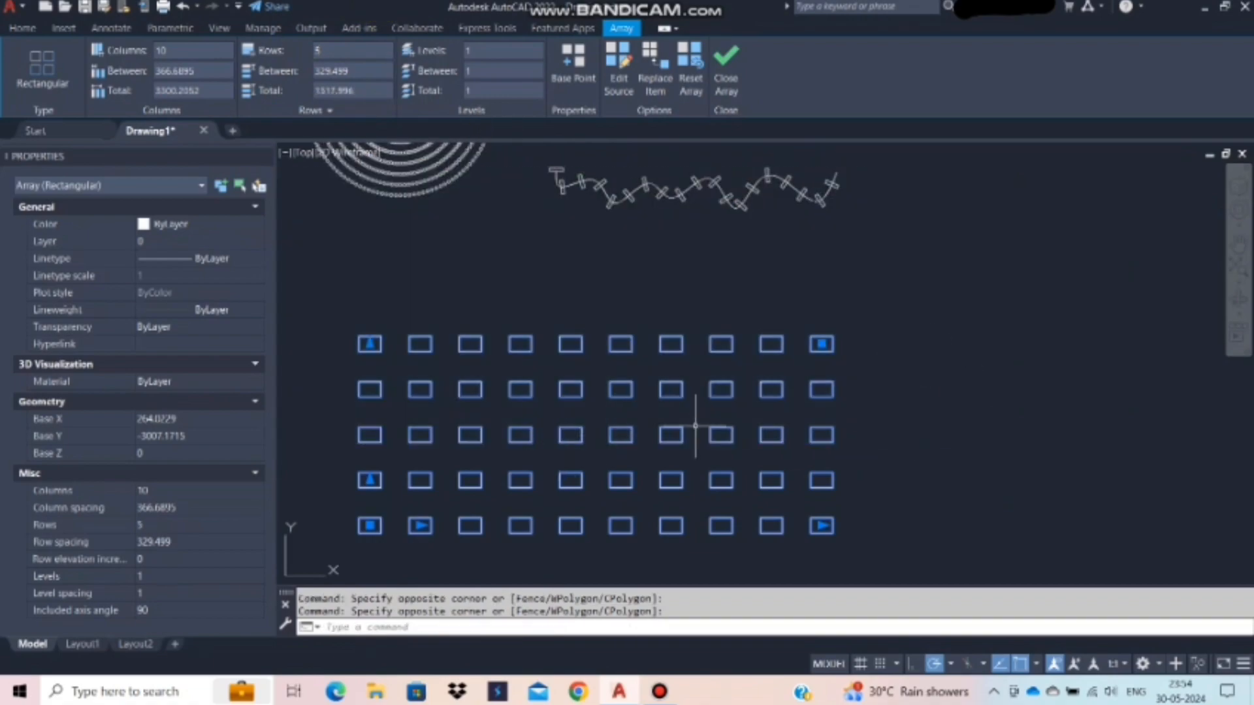
- Set the spacing between the rectangular array's columns to 350
left_click(177, 70)
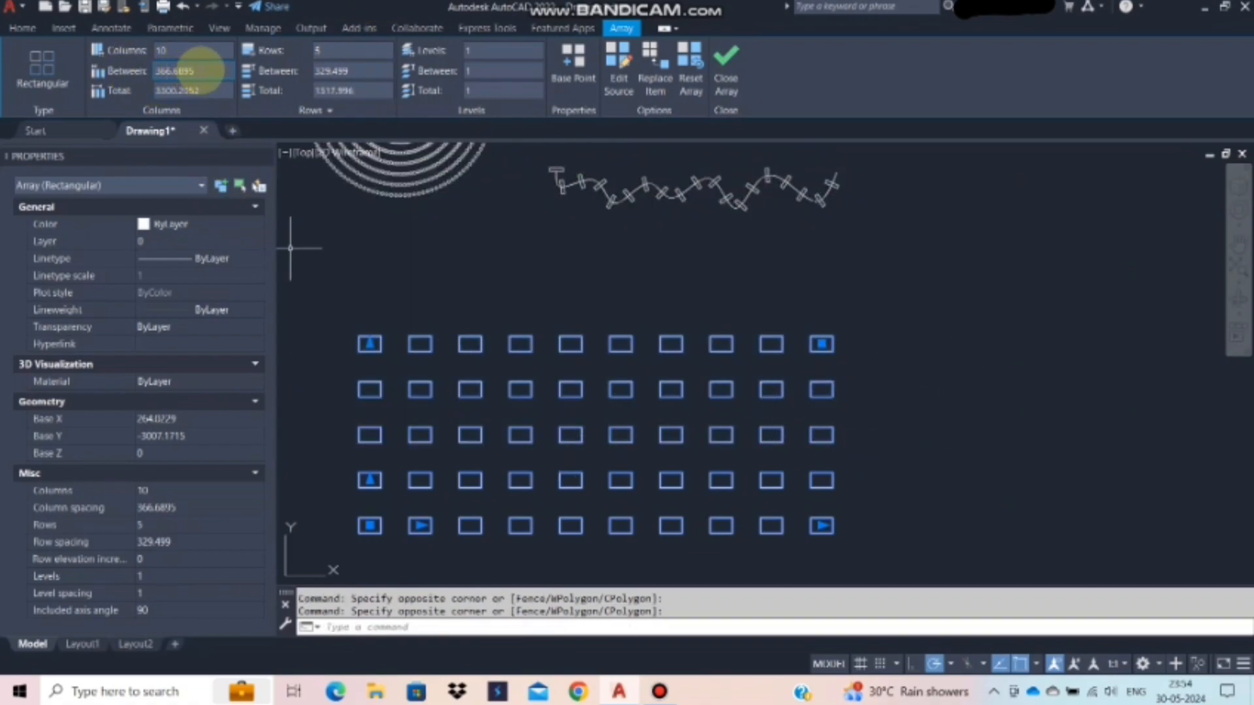
left_click_drag(196, 70, 132, 73)
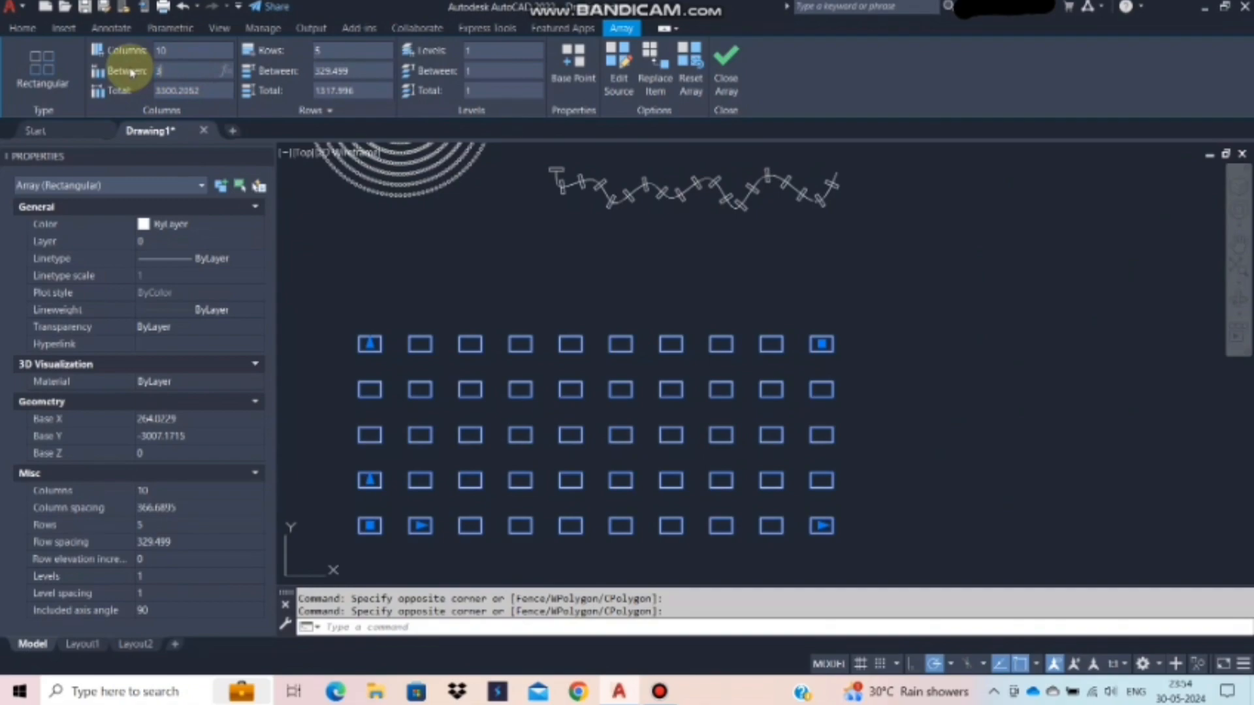
left_click(452, 276)
left_click(404, 256)
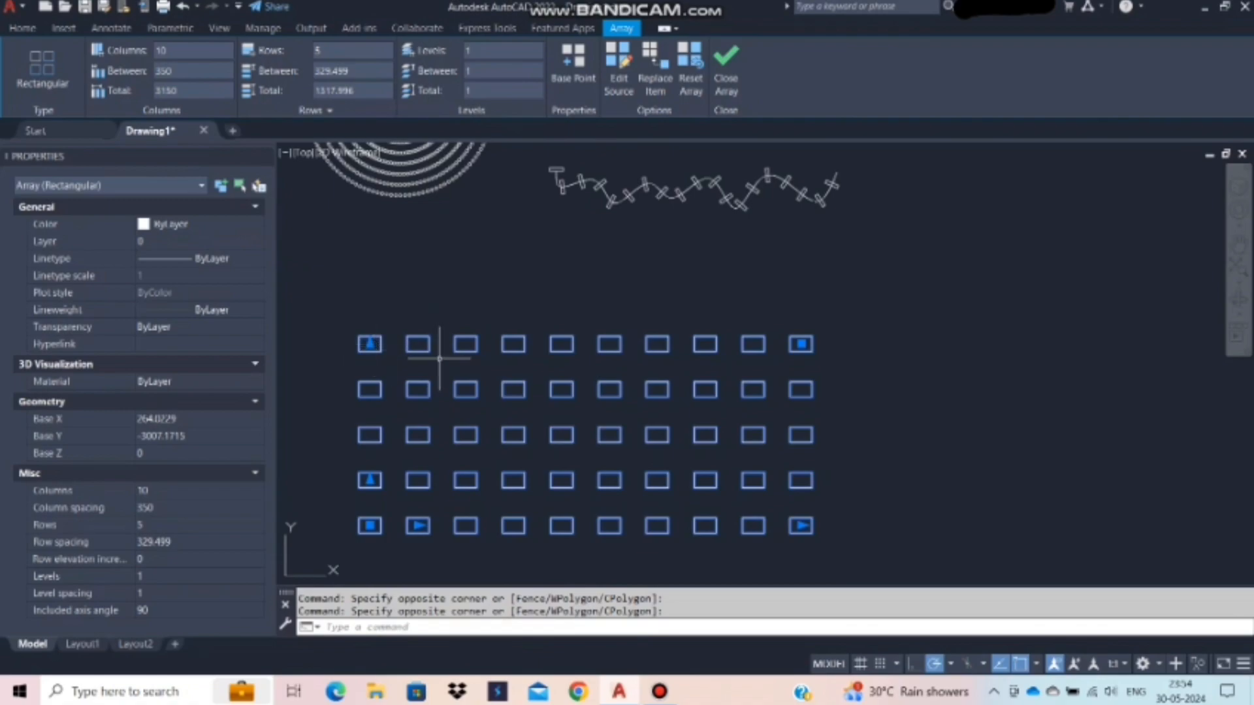
- Set the spacing between the rectangular array's rows to 250
left_click(366, 71)
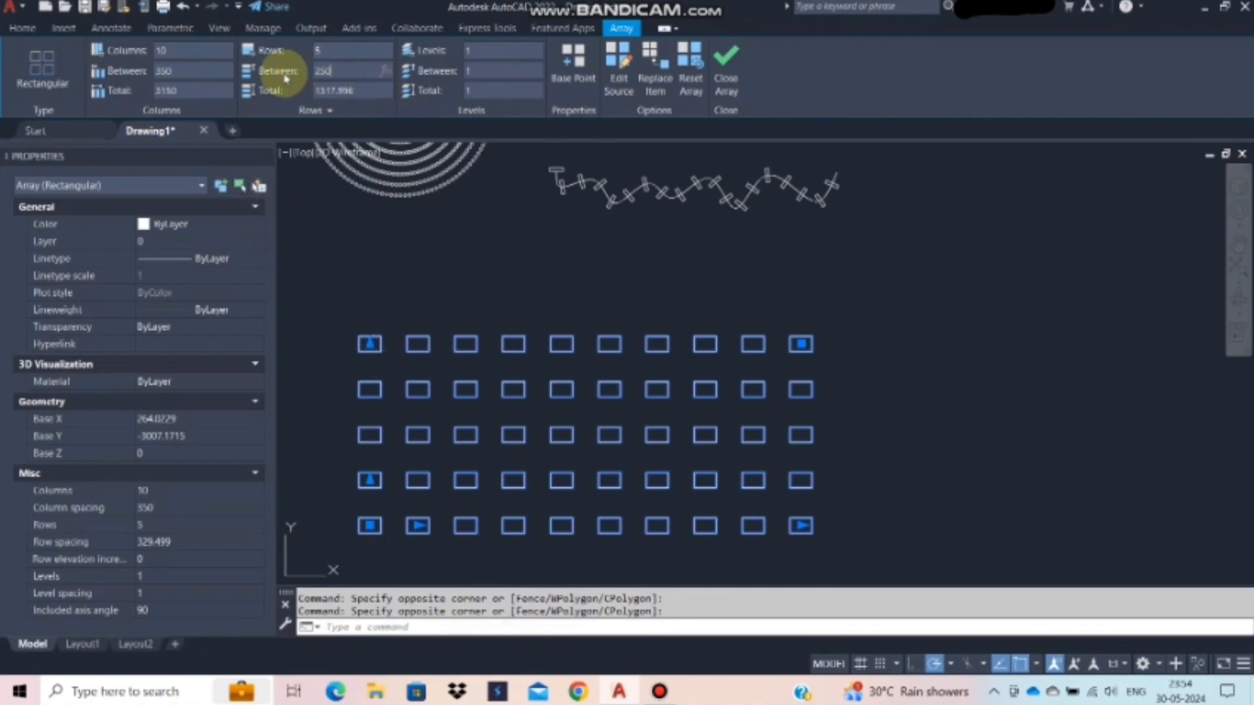
type("250")
left_click(650, 279)
left_click(513, 276)
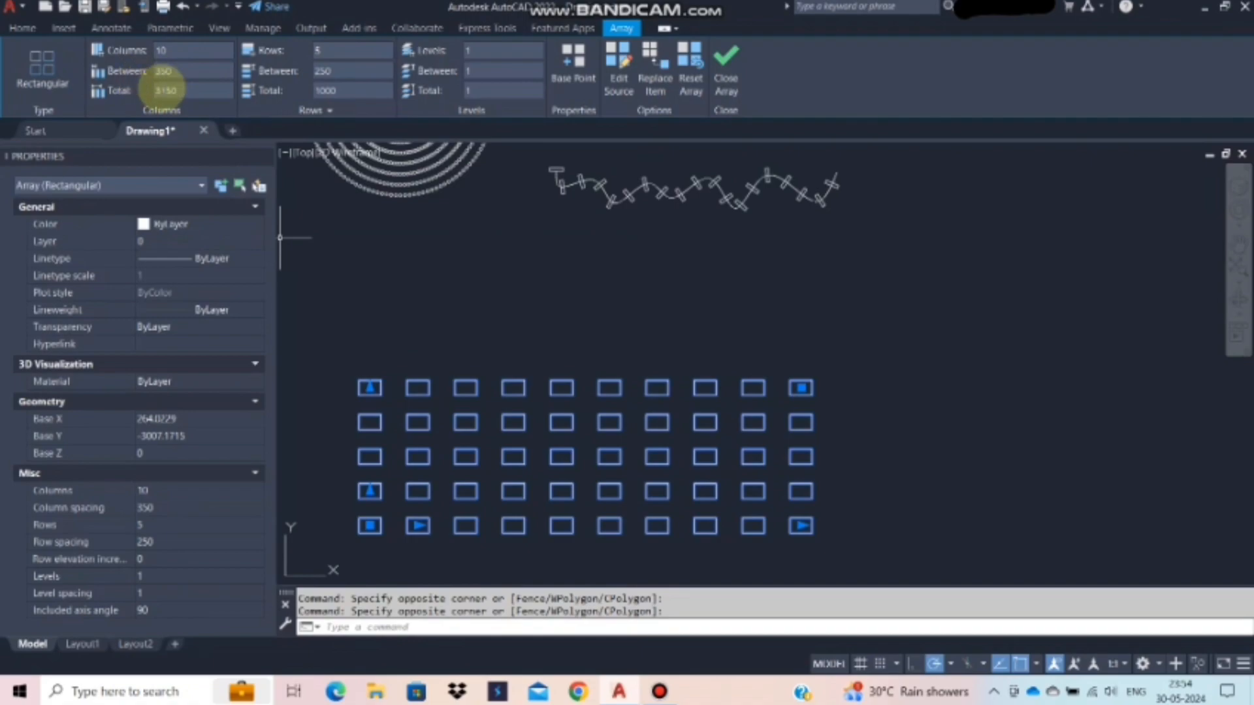
left_click(554, 301)
left_click(501, 321)
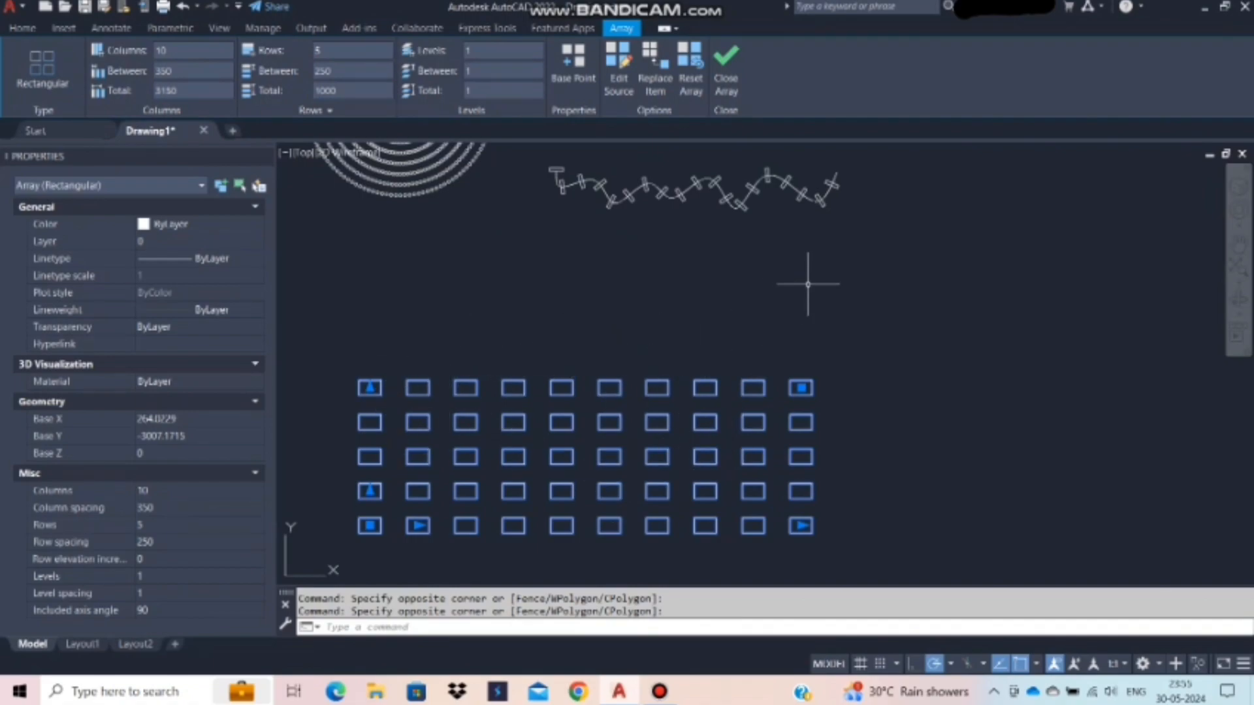
- End editing of the rectangular array and clear its selection
middle_click_drag(468, 501, 472, 461)
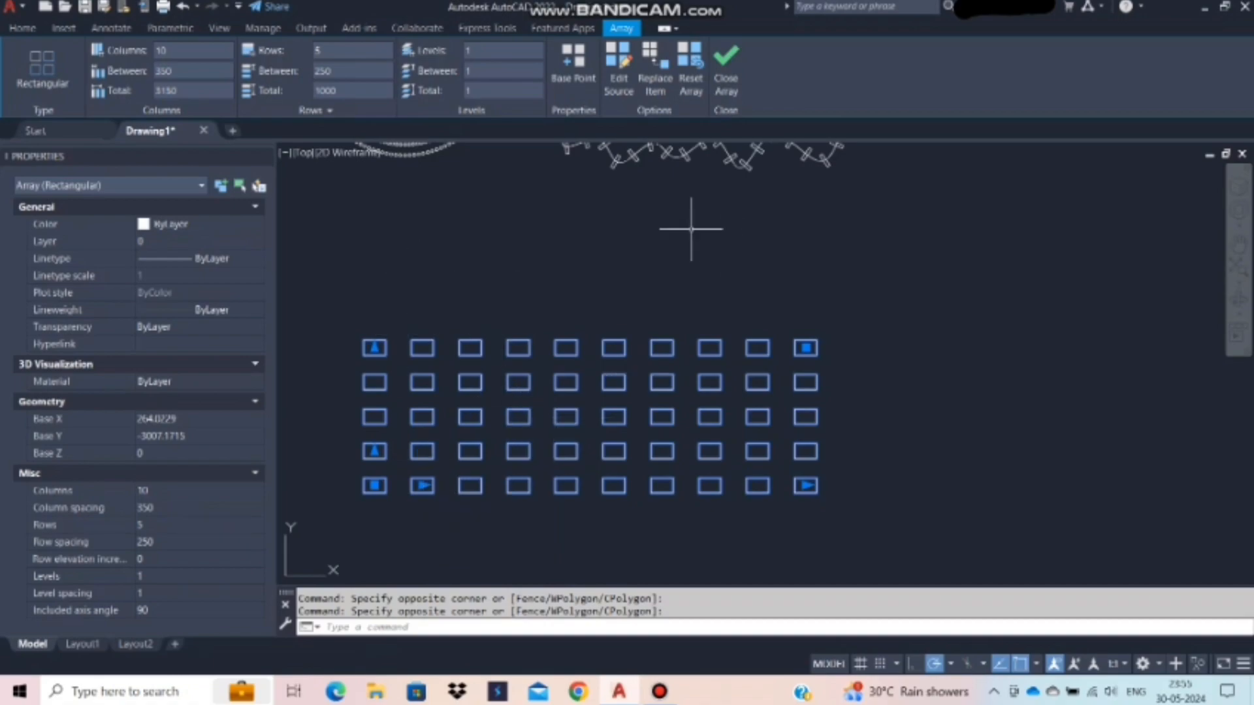
scroll(624, 317, "down", 2)
left_click(852, 298)
left_click(802, 324)
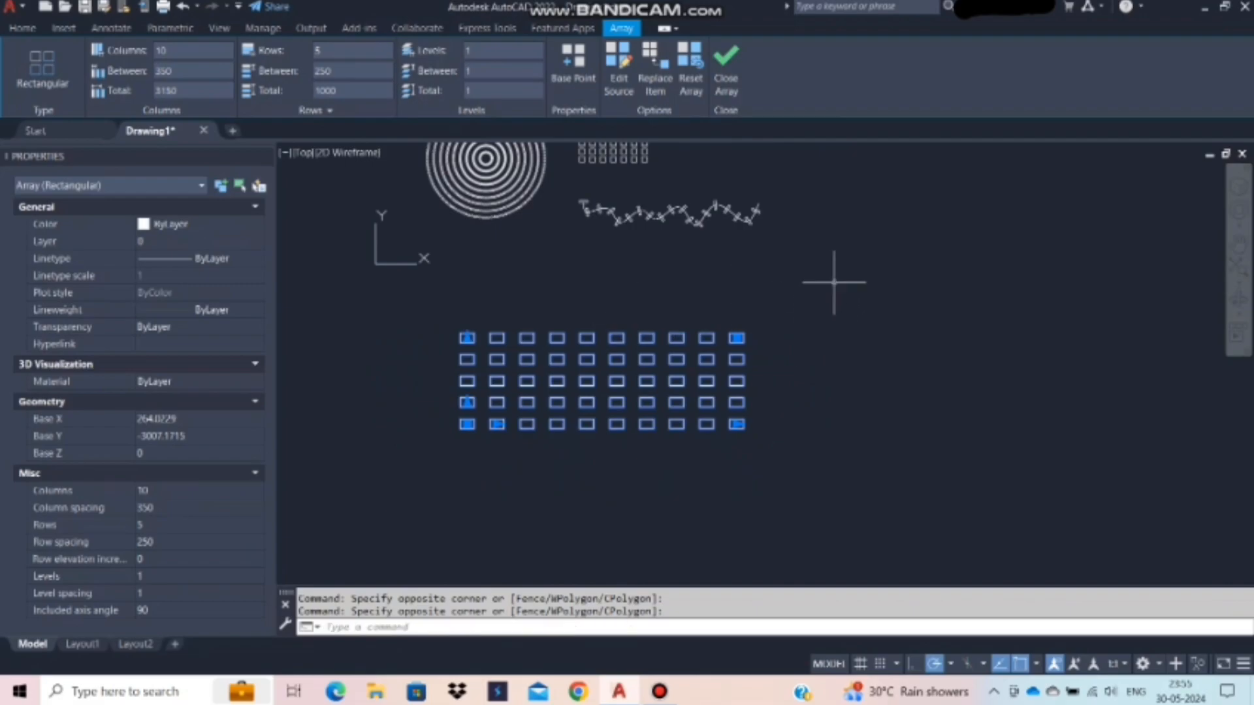
key("Escape")
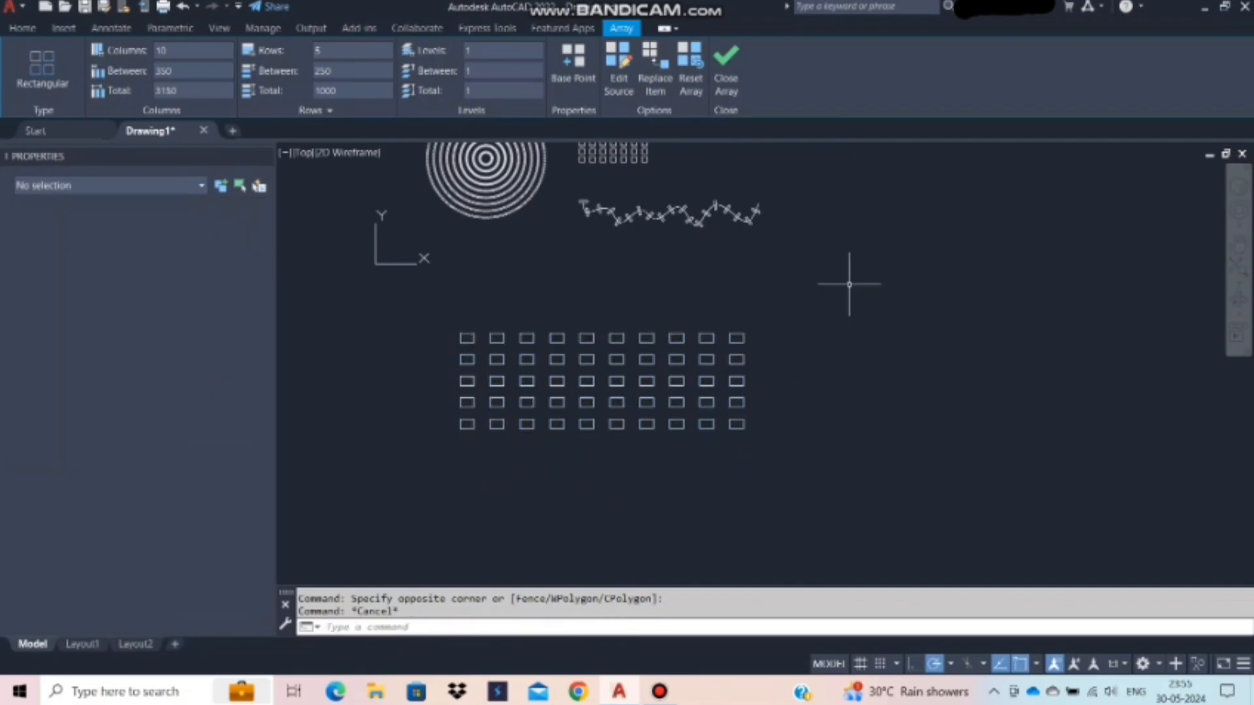
key("Escape")
- Draw a circle with a radius of about 393.5 in the empty area beside the rectangular array
scroll(646, 255, "down", 1)
scroll(890, 344, "up", 4)
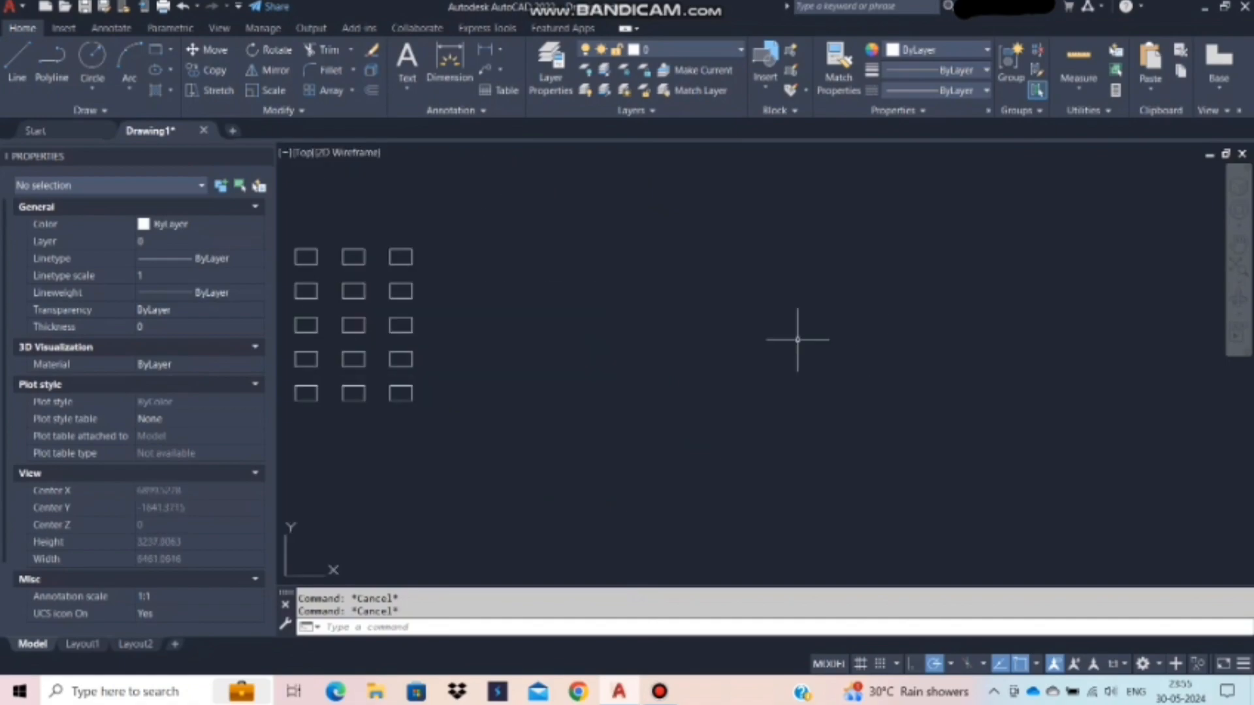
scroll(761, 378, "down", 3)
scroll(798, 366, "up", 3)
scroll(810, 362, "down", 3)
left_click(820, 330)
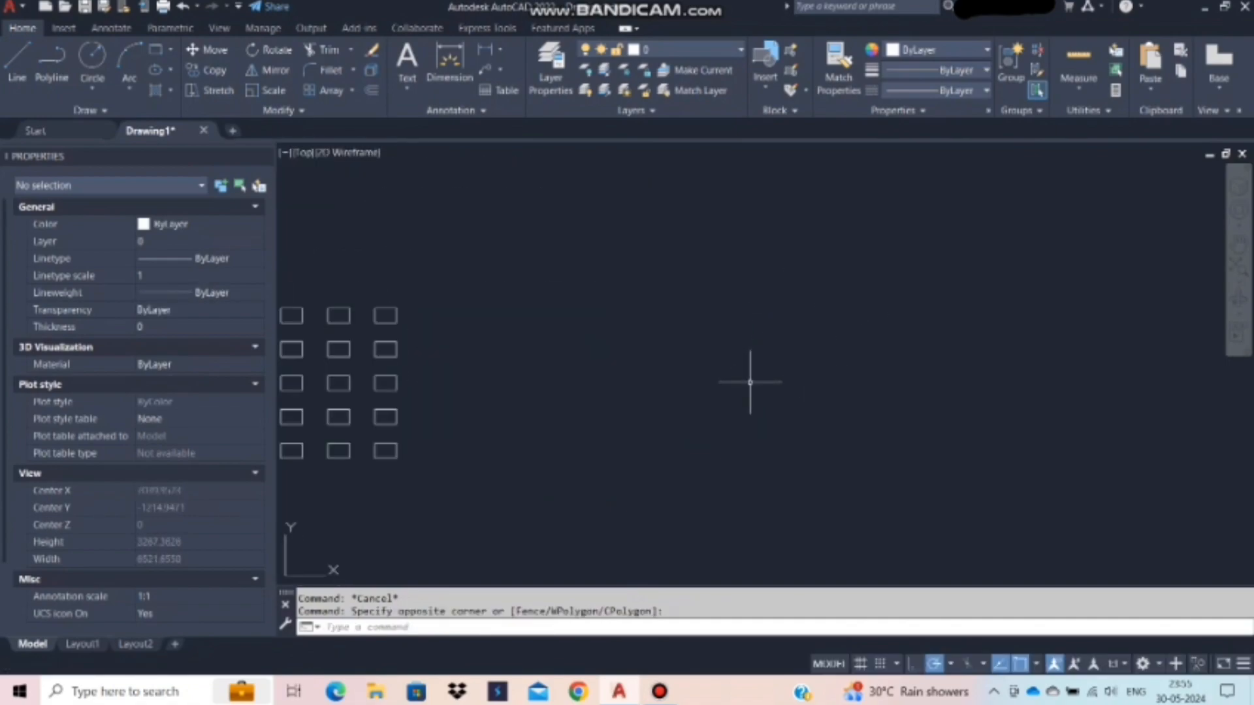
type("c")
key("Return")
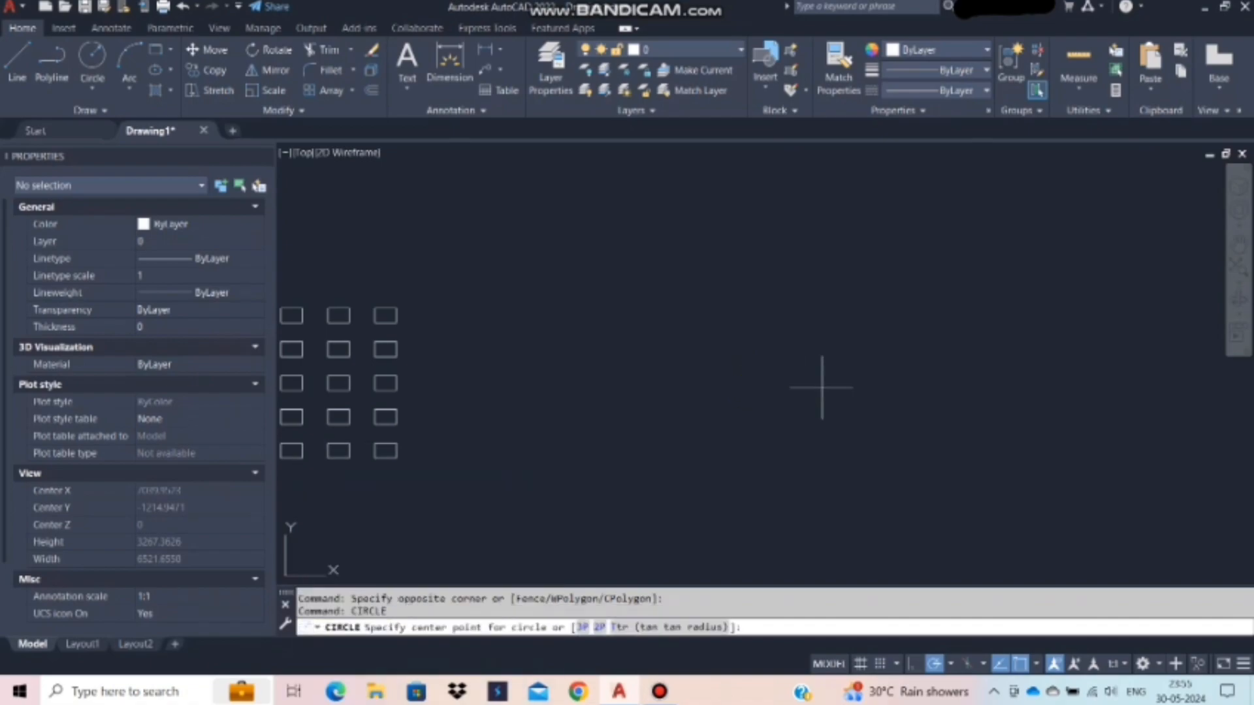
left_click(816, 384)
left_click(847, 342)
key("Escape")
scroll(882, 418, "up", 2)
scroll(837, 435, "down", 2)
key("Escape")
scroll(863, 430, "up", 2)
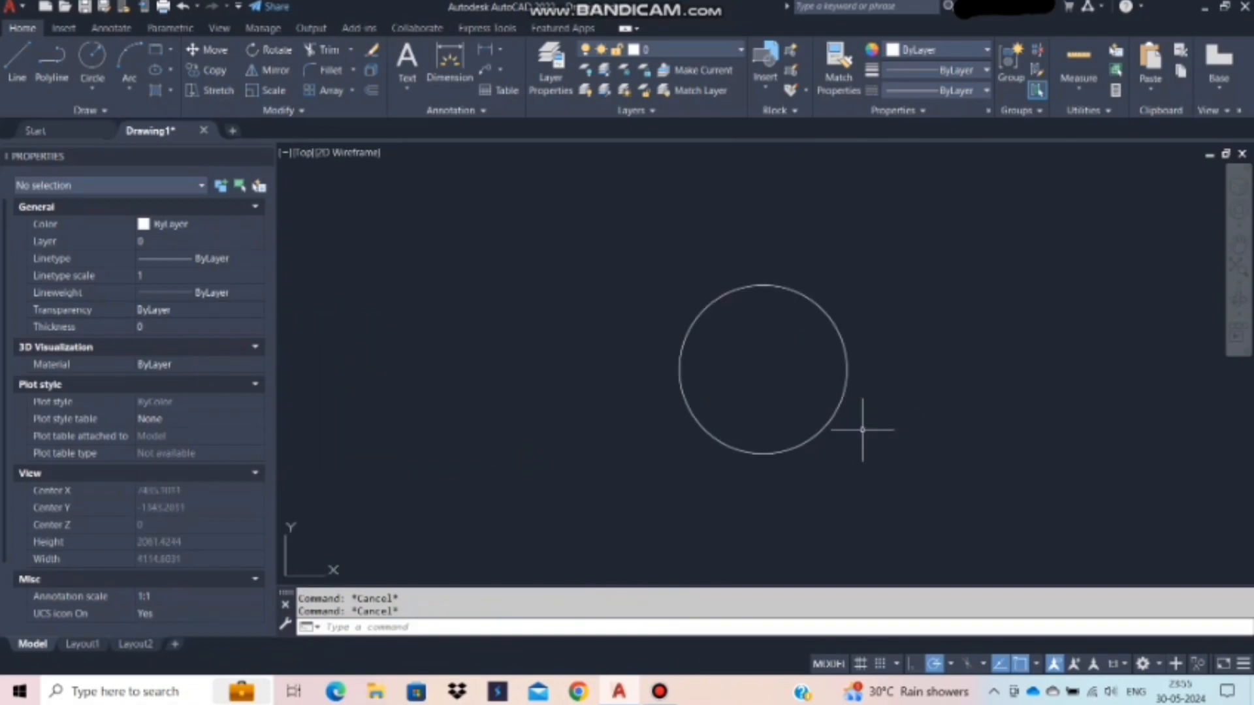
- Draw a small circle centred on the right-hand quadrant point of the large circle
scroll(862, 377, "up", 2)
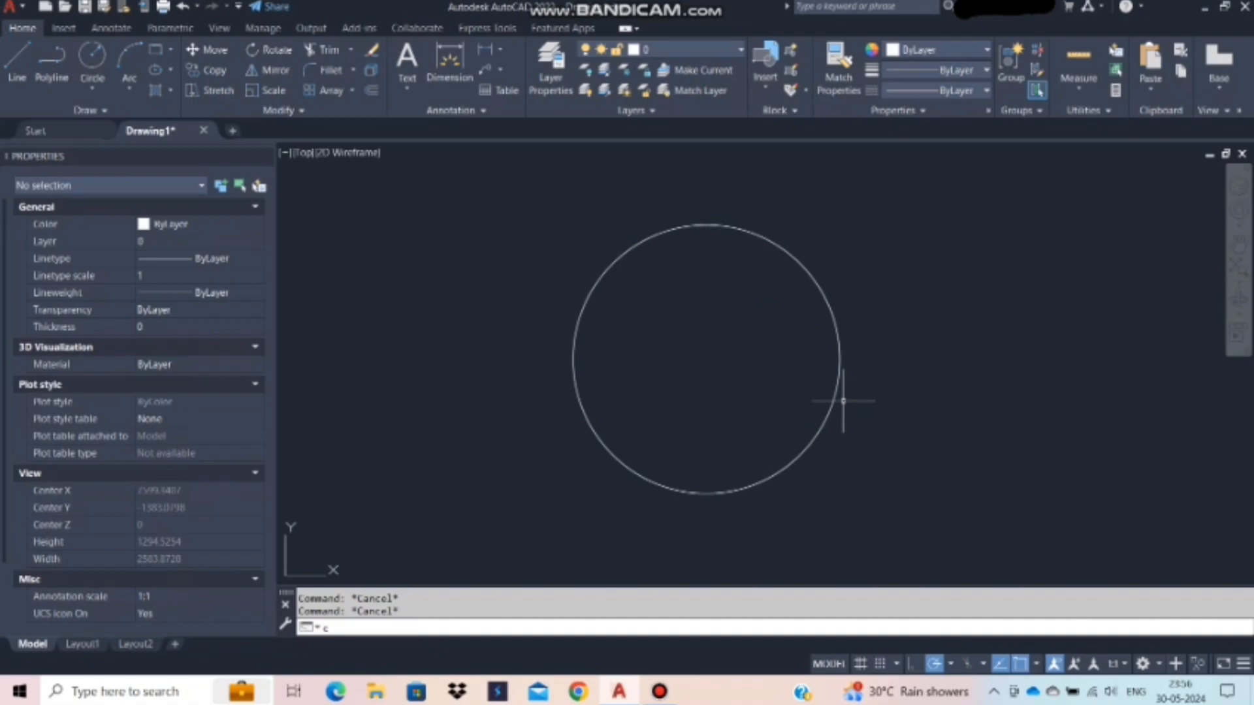
type("i")
key("Return")
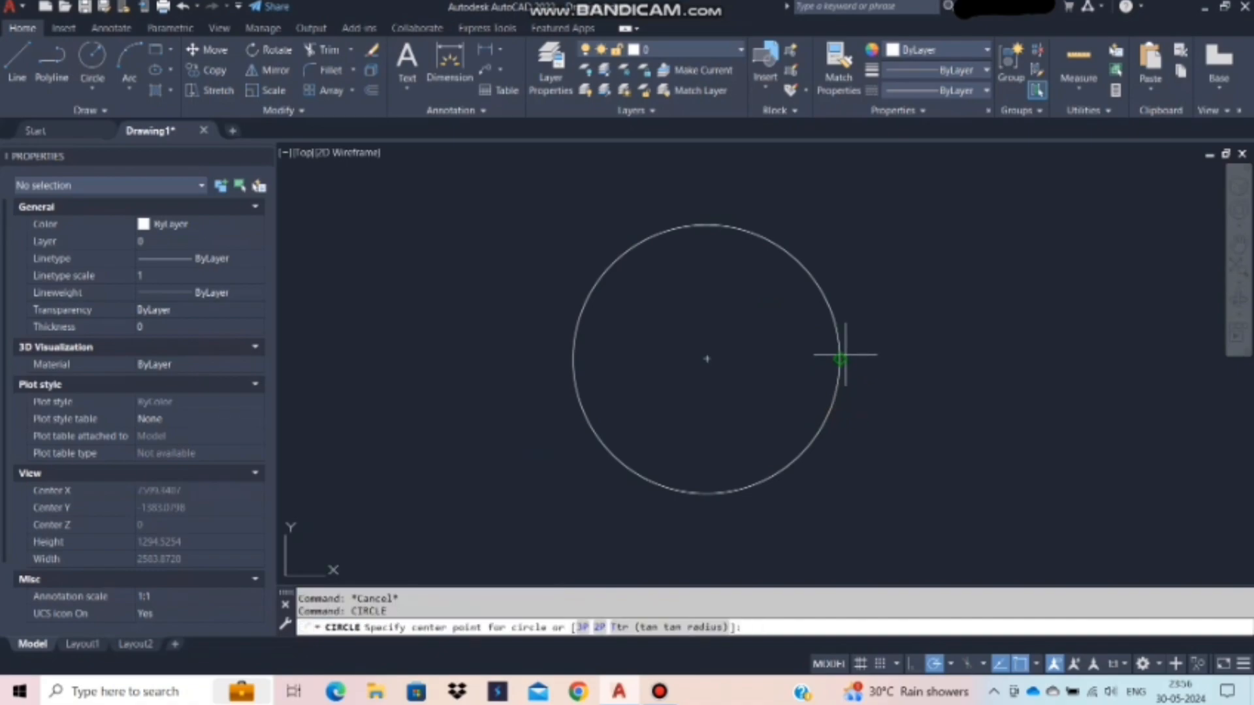
left_click(842, 360)
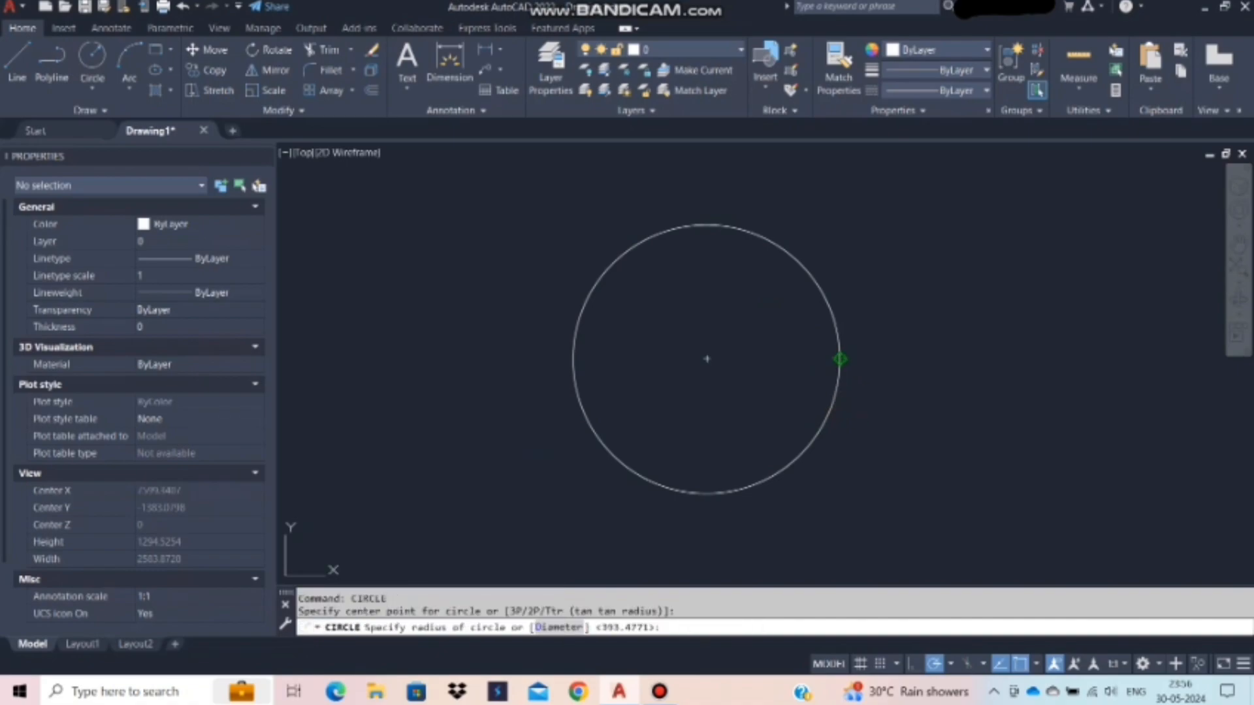
left_click(844, 353)
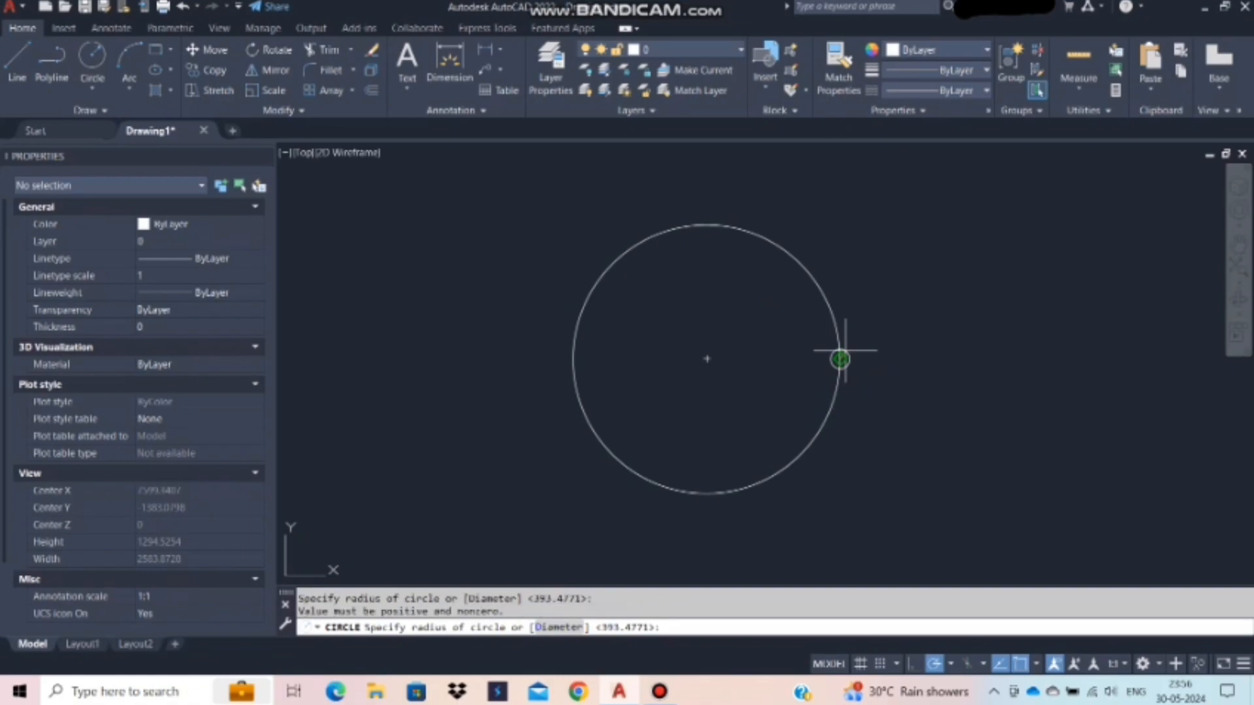
left_click(855, 360)
key("Escape")
key("Escape")
double_click(895, 441)
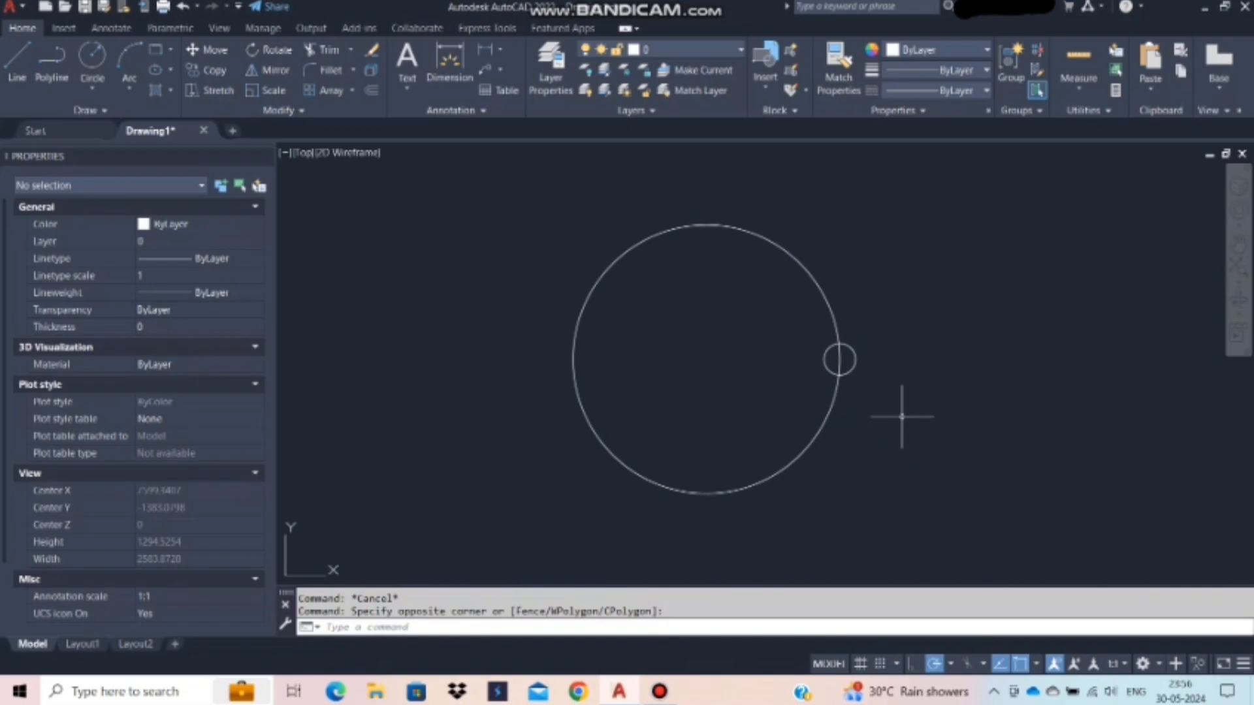
type("ar")
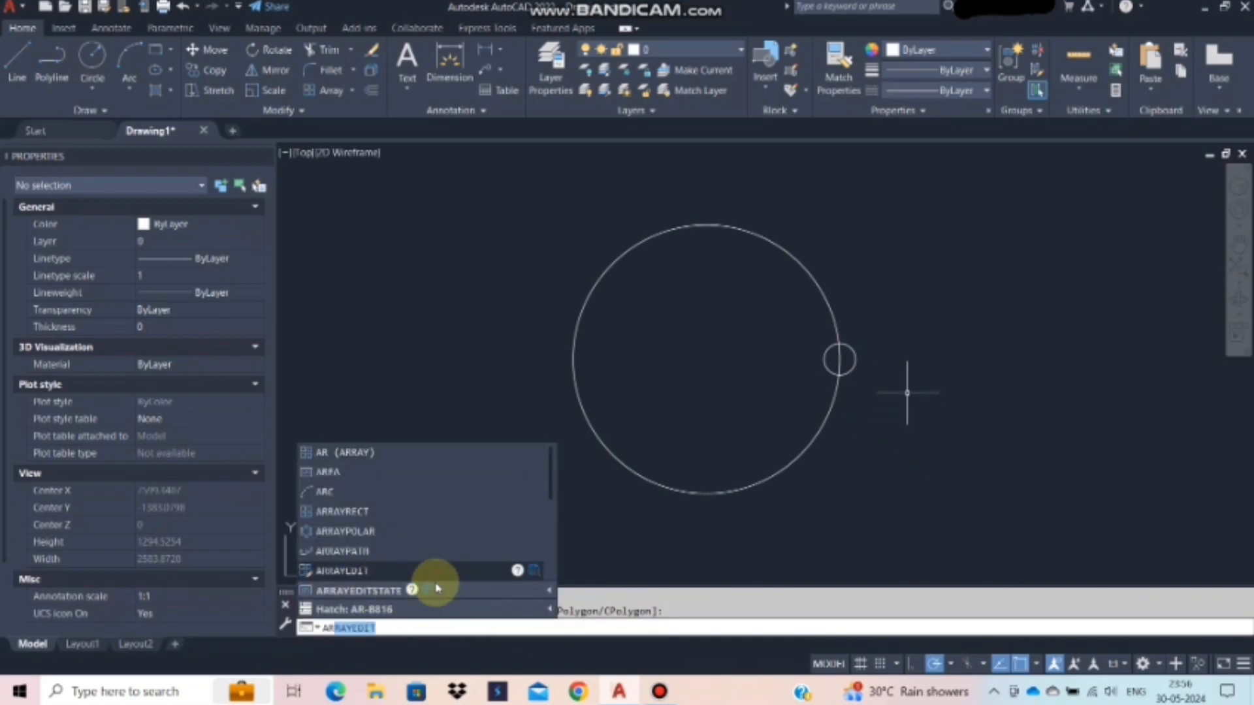
key("Return")
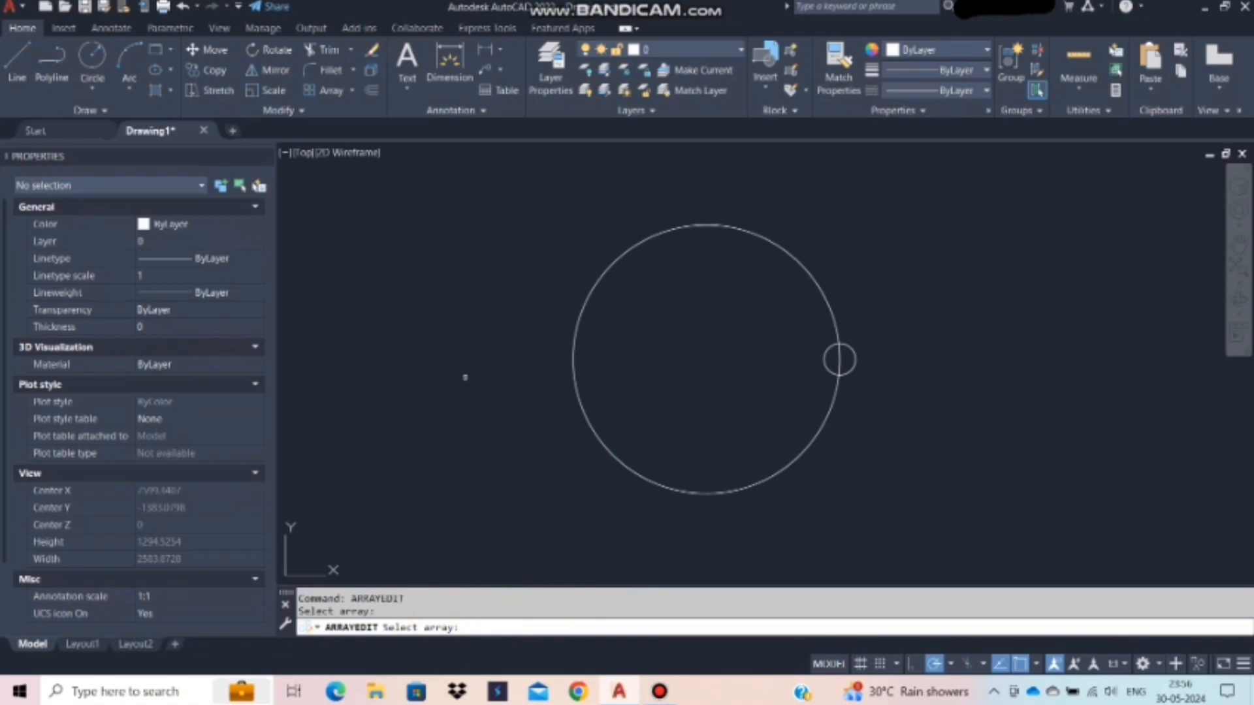
key("Escape")
key("Escape")
key("Escape")
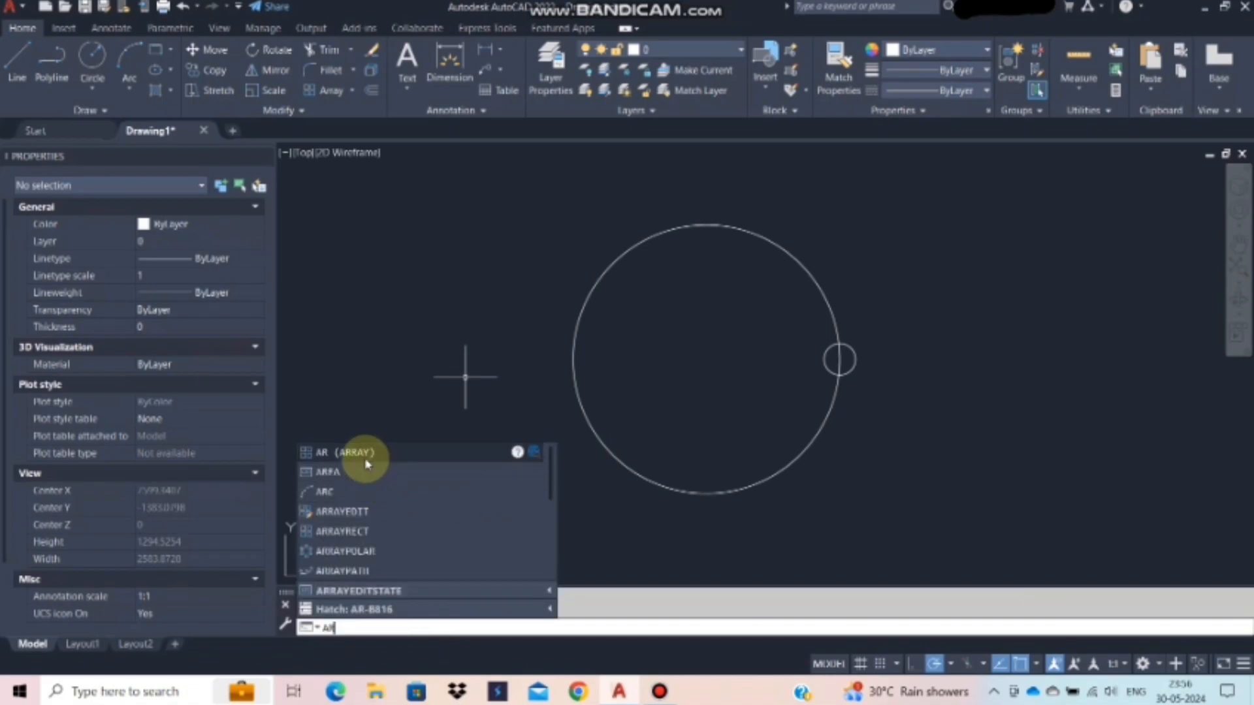
- Create a polar array of the small circle around the large circle's centre, with 6 items filling 360 degrees
left_click(367, 458)
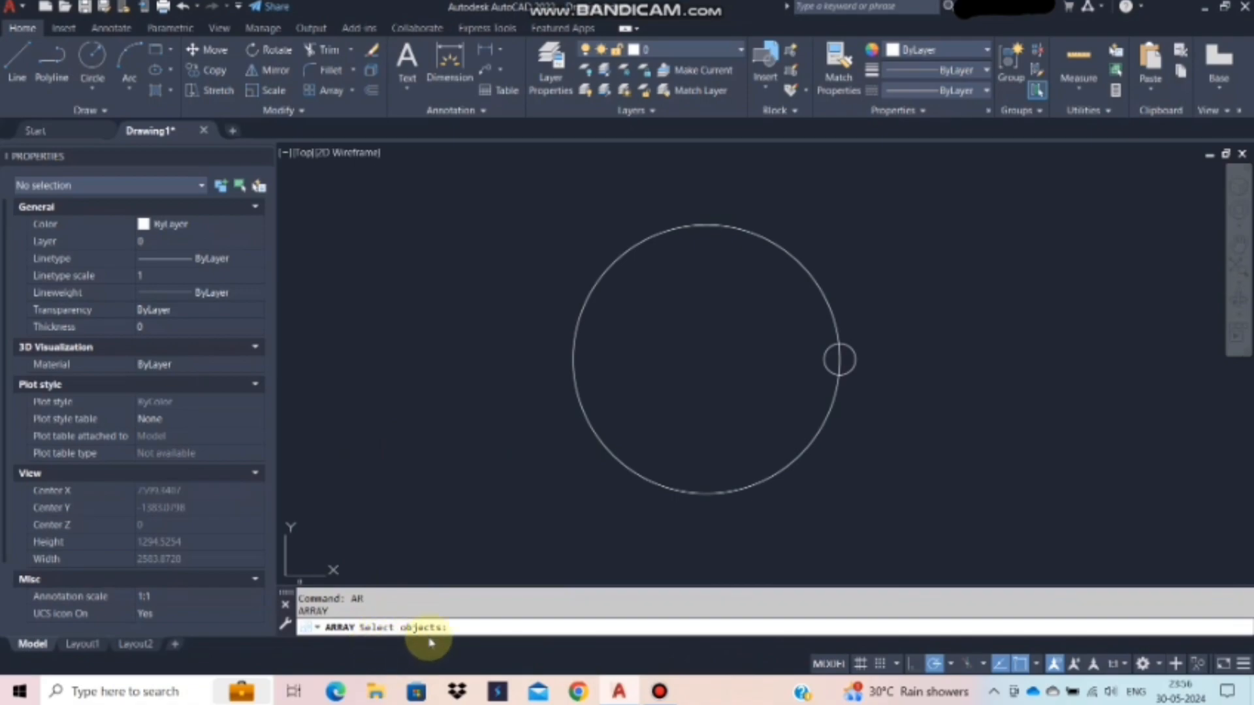
left_click(839, 359)
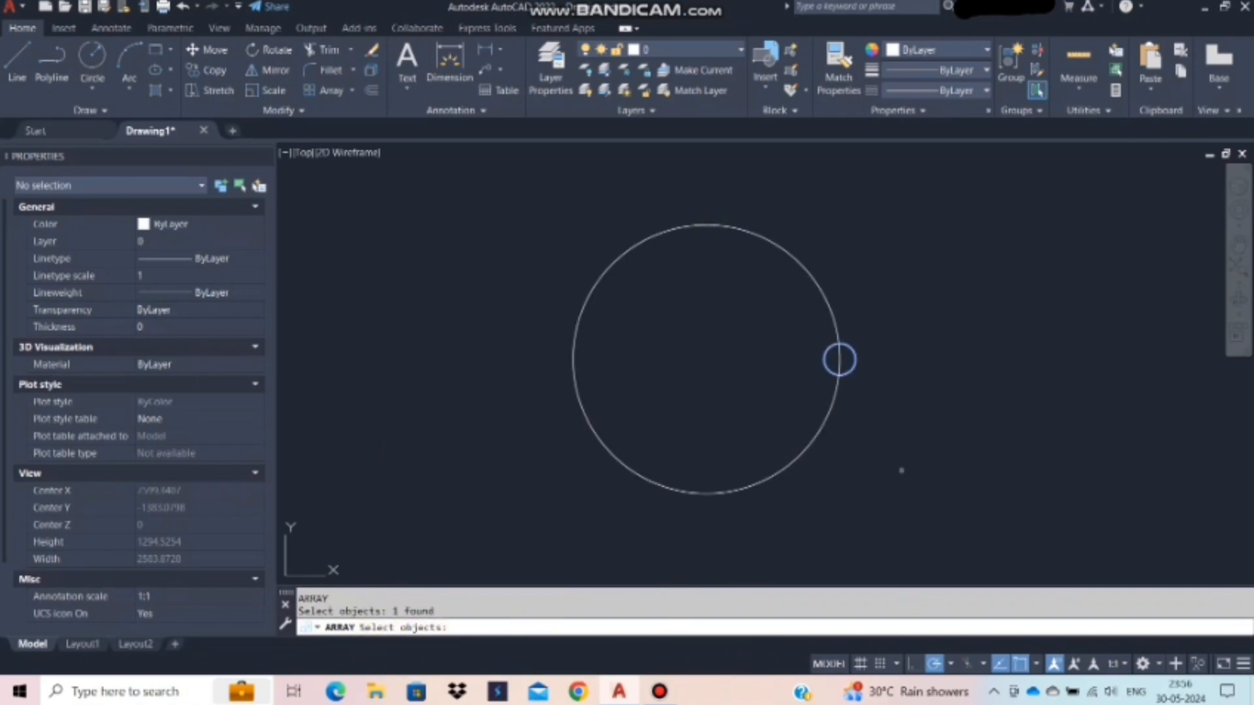
key("Return")
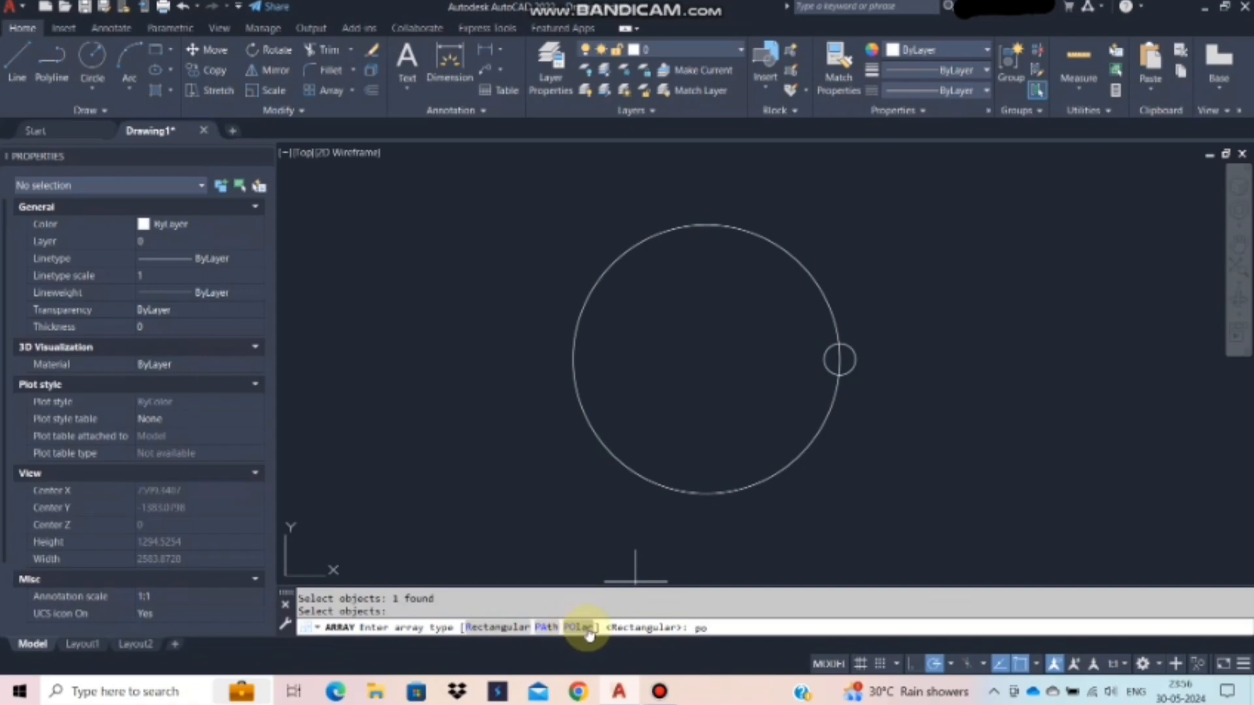
key("Return")
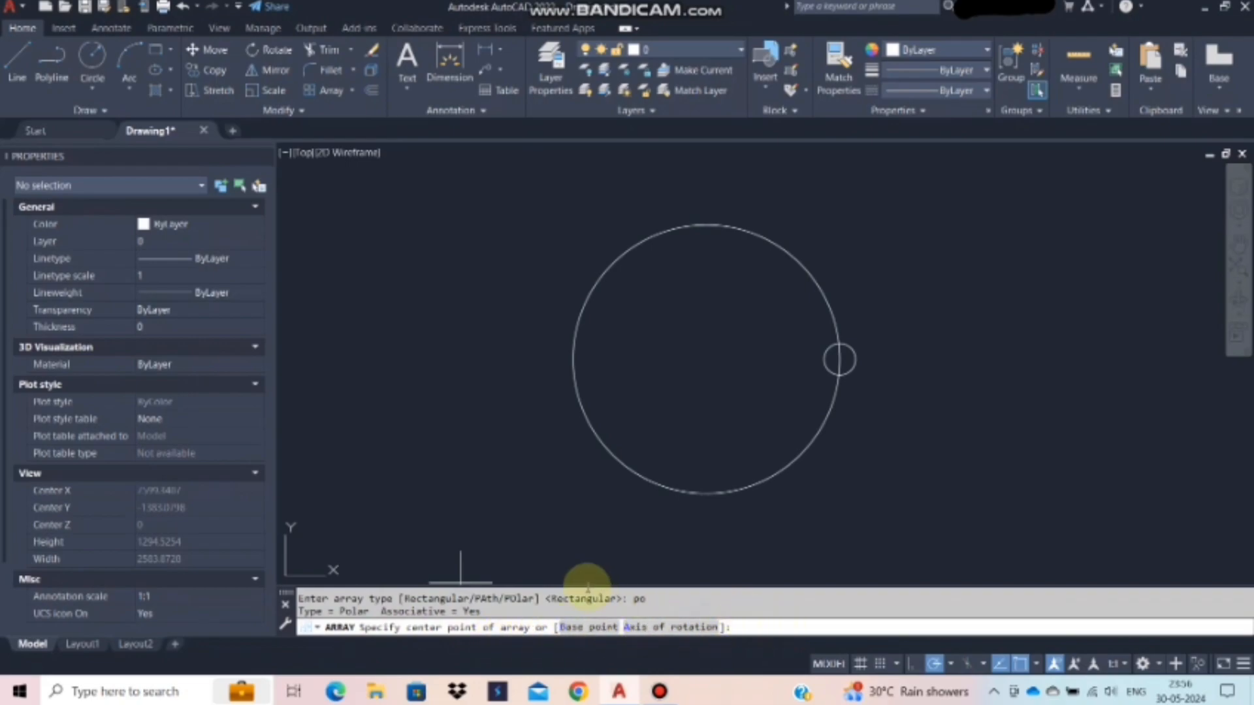
left_click(707, 359)
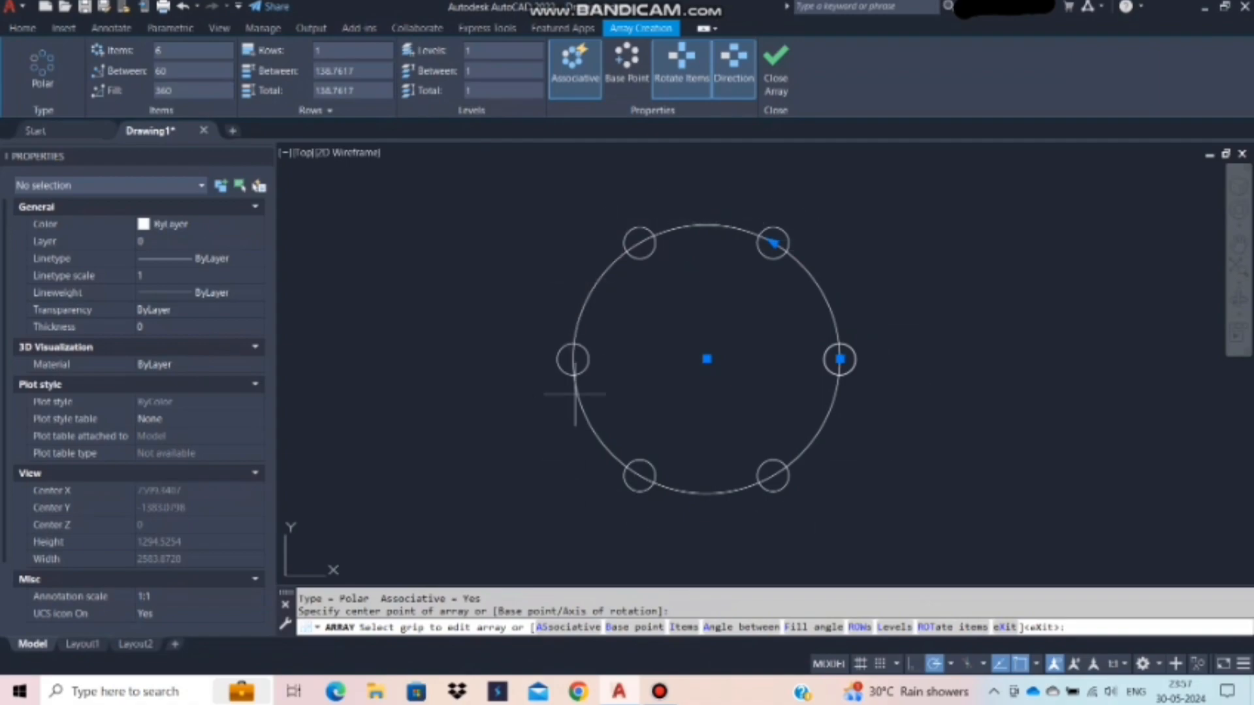
left_click(931, 269)
left_click(931, 269)
key("Escape")
key("Escape")
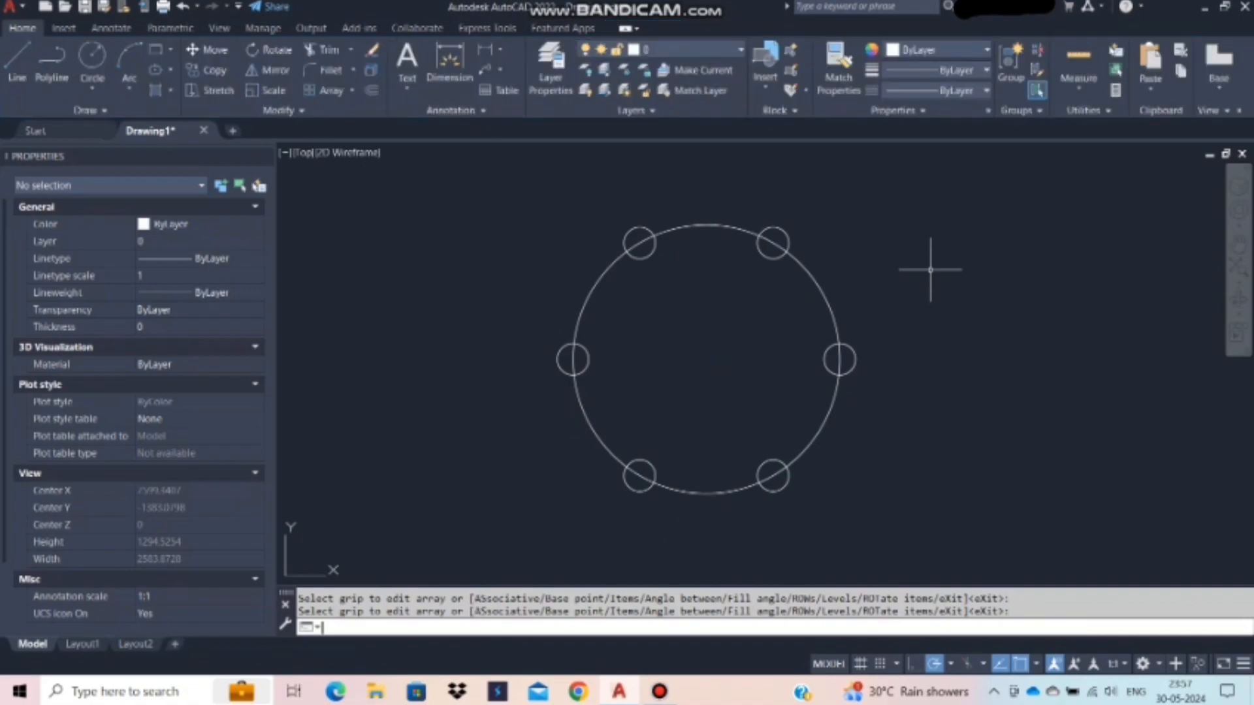
- Select the polar array of small circles and set its number of items to 50
scroll(923, 265, "down", 2)
scroll(950, 301, "up", 4)
scroll(755, 245, "down", 2)
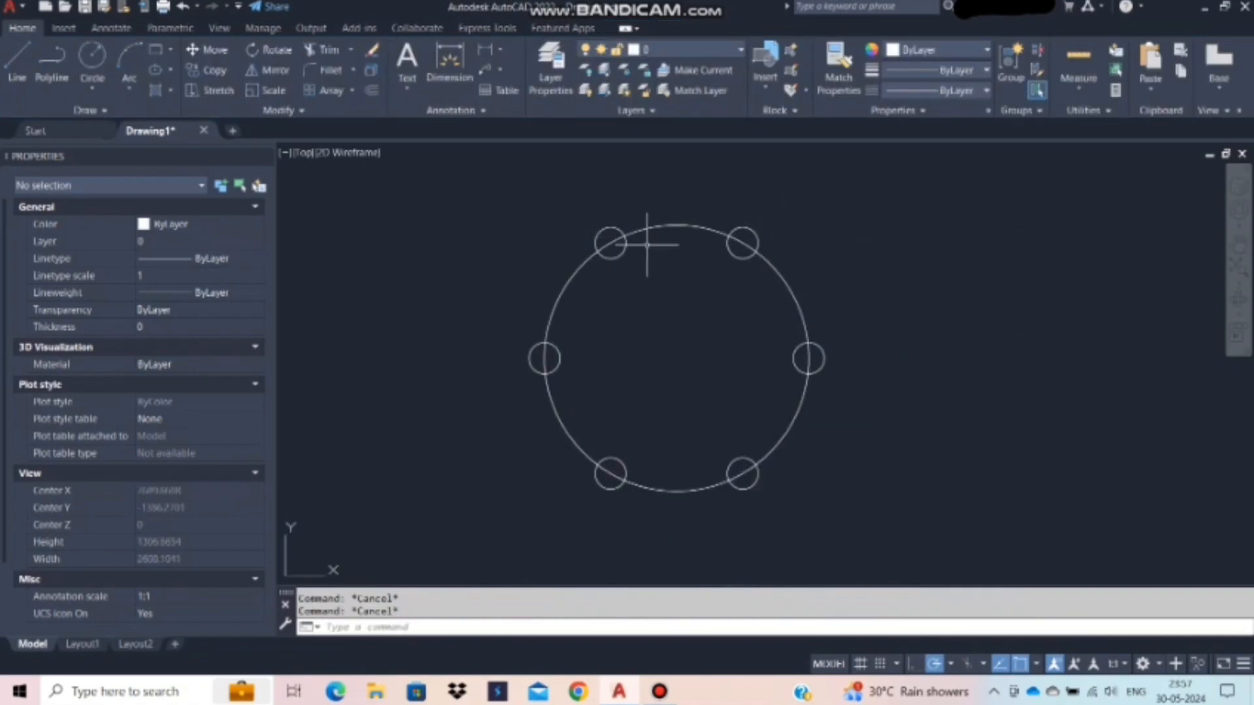
left_click(756, 228)
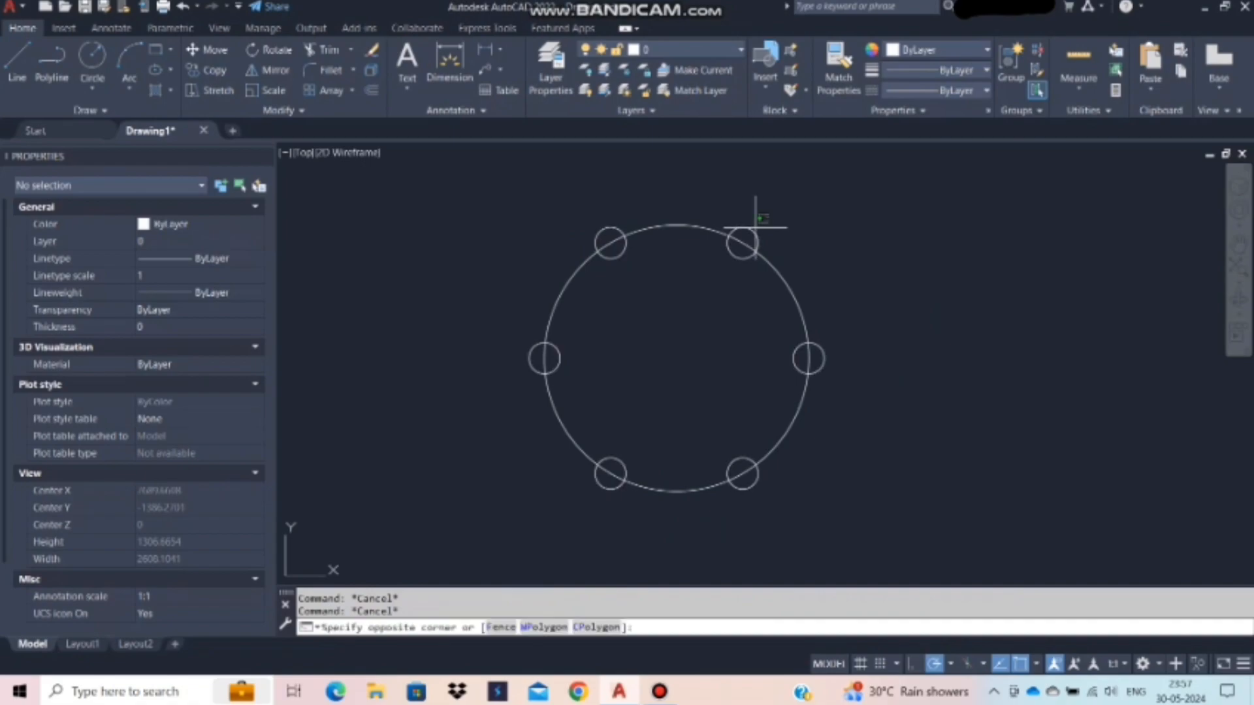
left_click(788, 205)
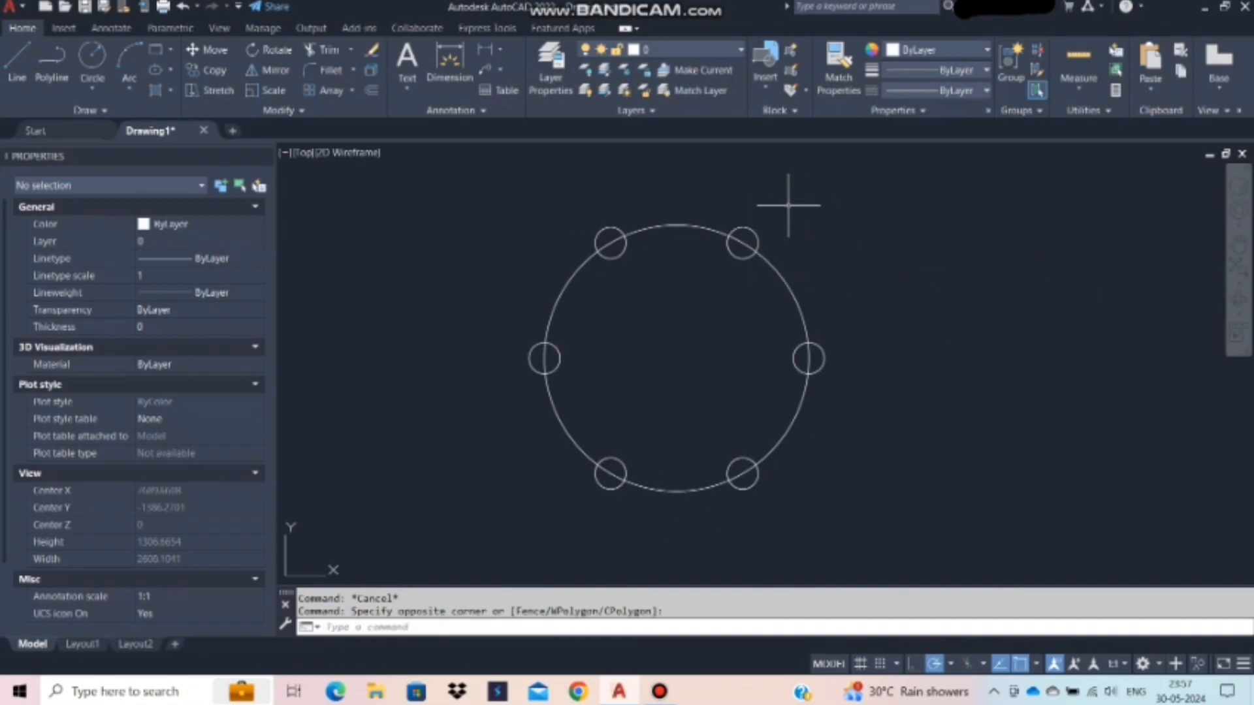
left_click(756, 235)
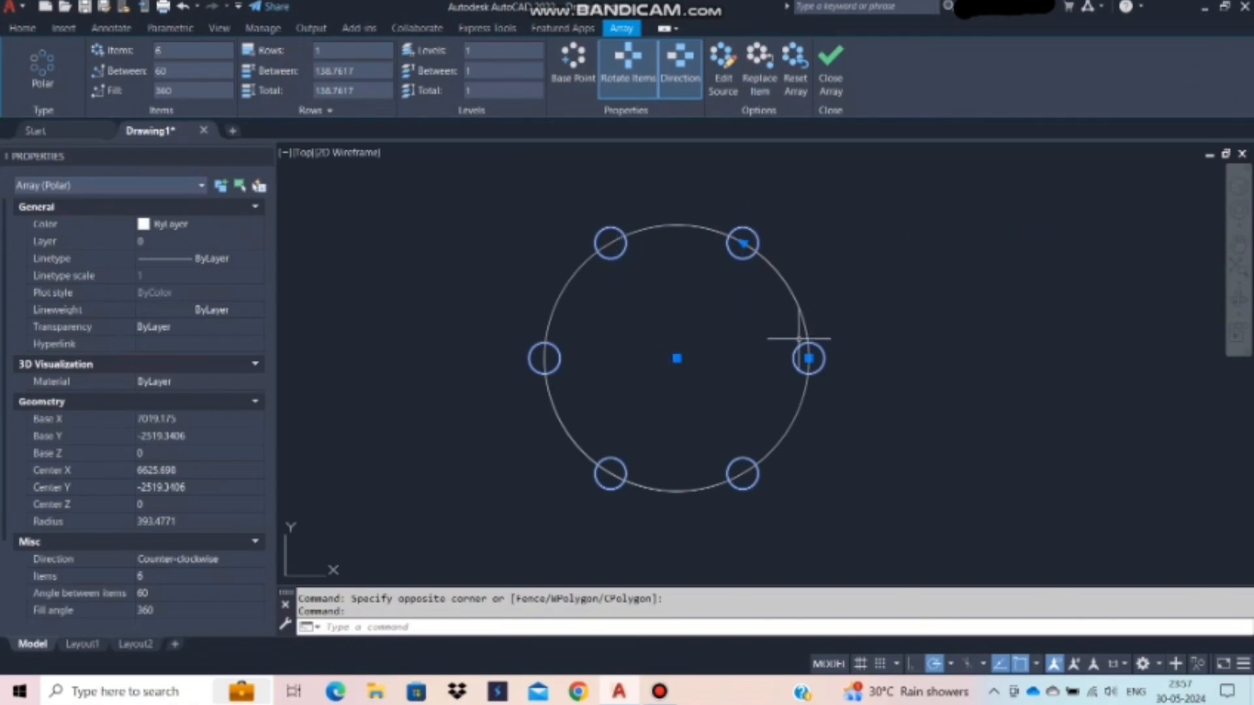
scroll(745, 382, "down", 2)
scroll(744, 382, "up", 2)
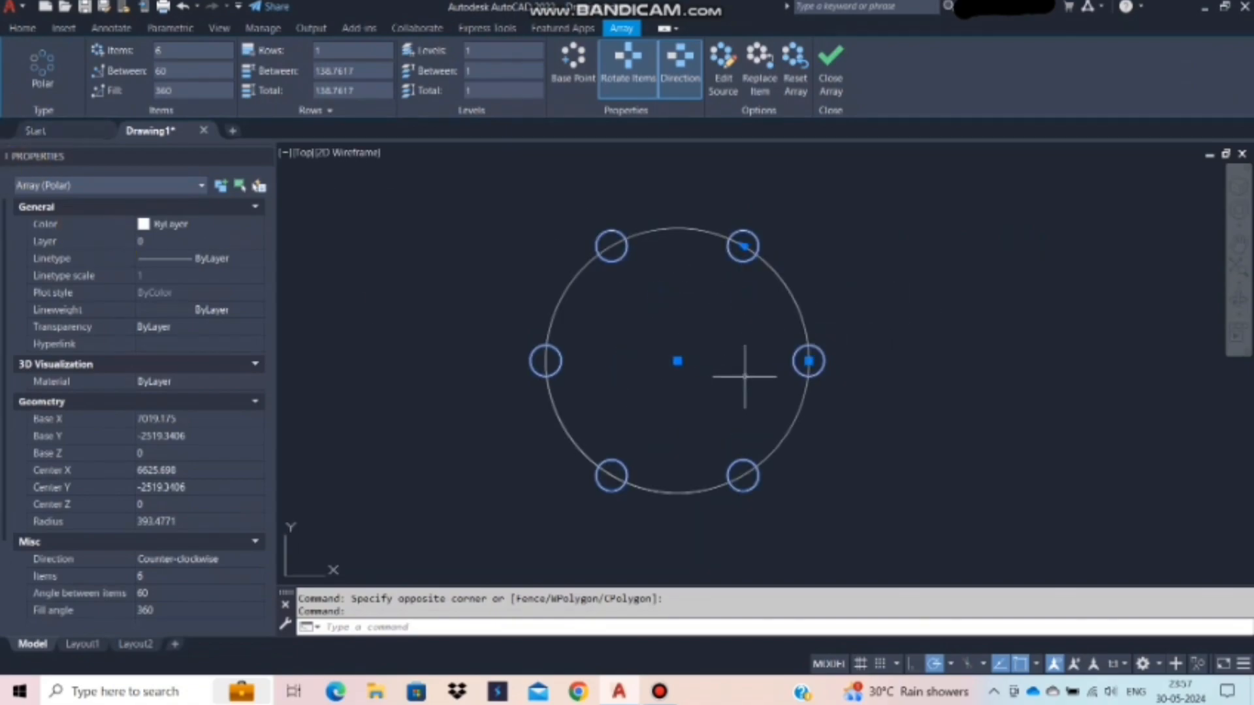
left_click(151, 51)
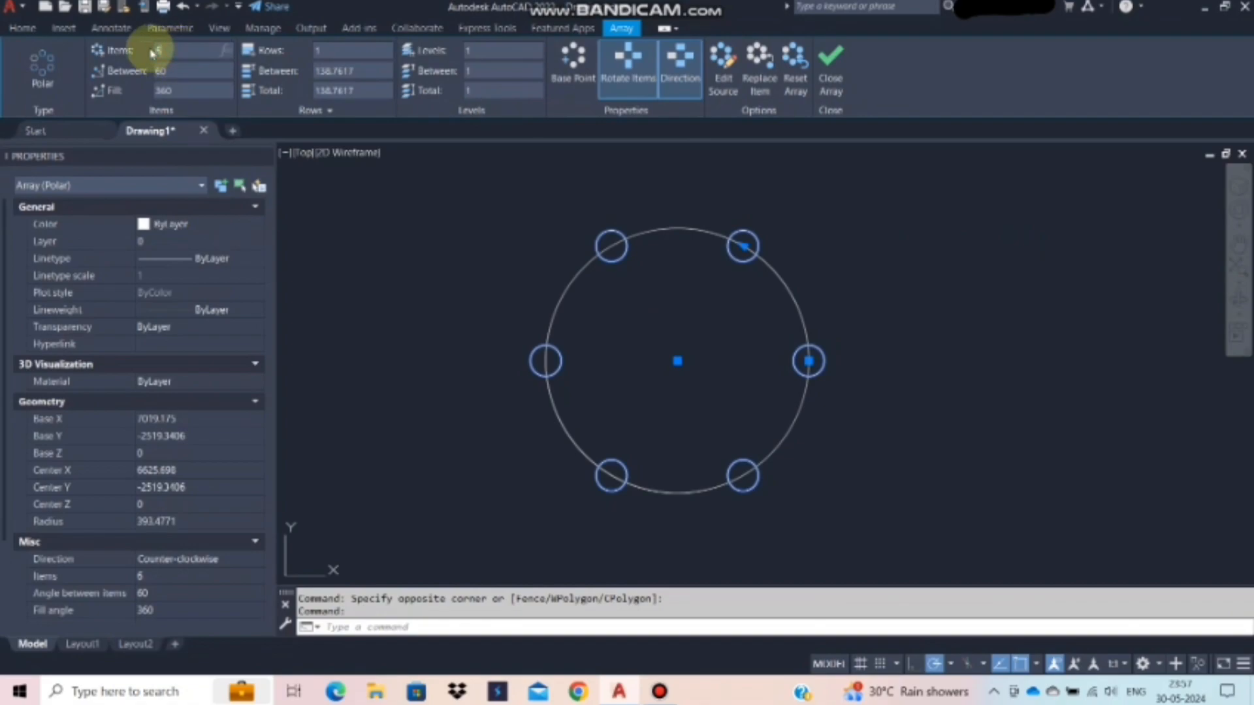
left_click(448, 269)
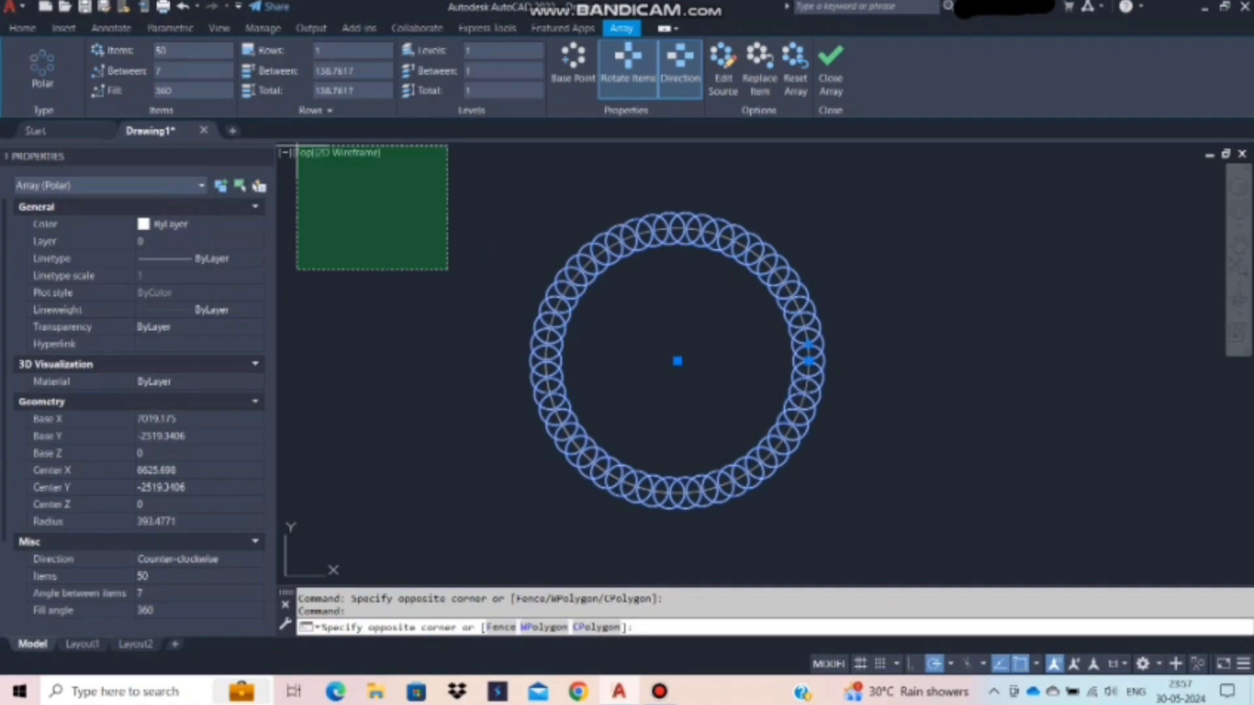
left_click(412, 362)
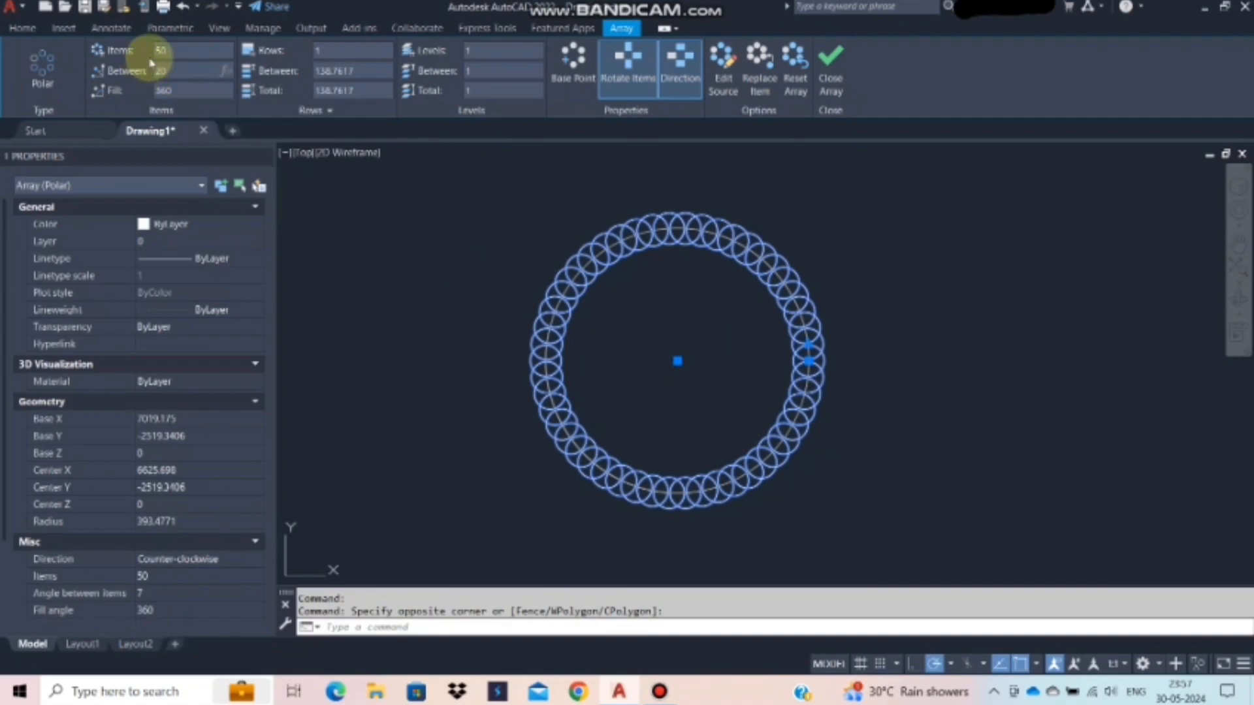
- Try to set the angle between the polar array's items to 20 degrees
left_click(407, 434)
left_click(390, 362)
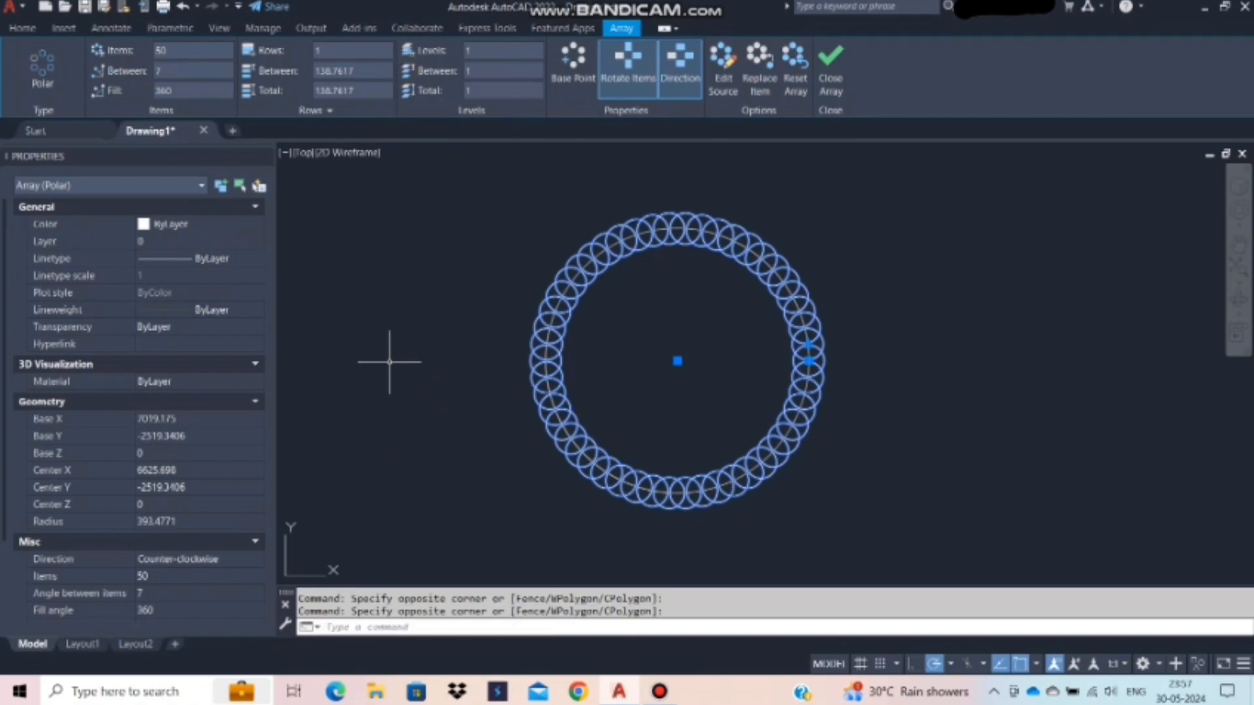
left_click(378, 302)
left_click(358, 289)
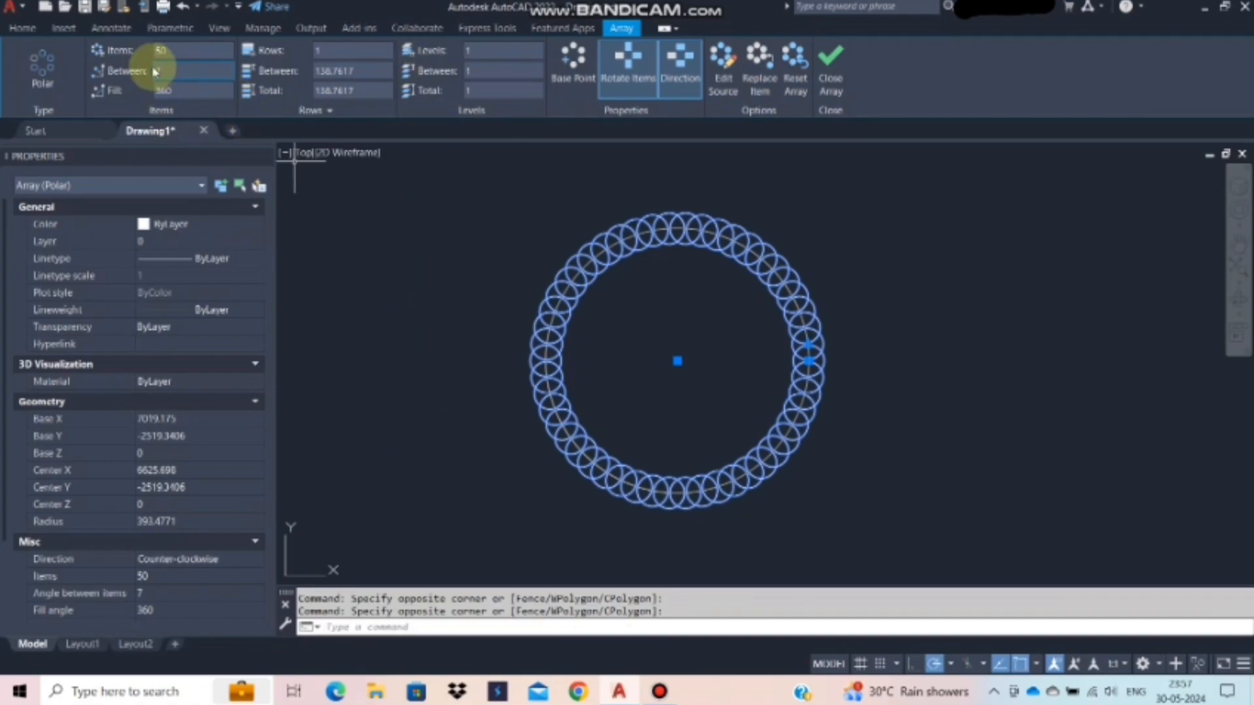
- Set the angle between the polar array's small circles to 1 degree
left_click(168, 72)
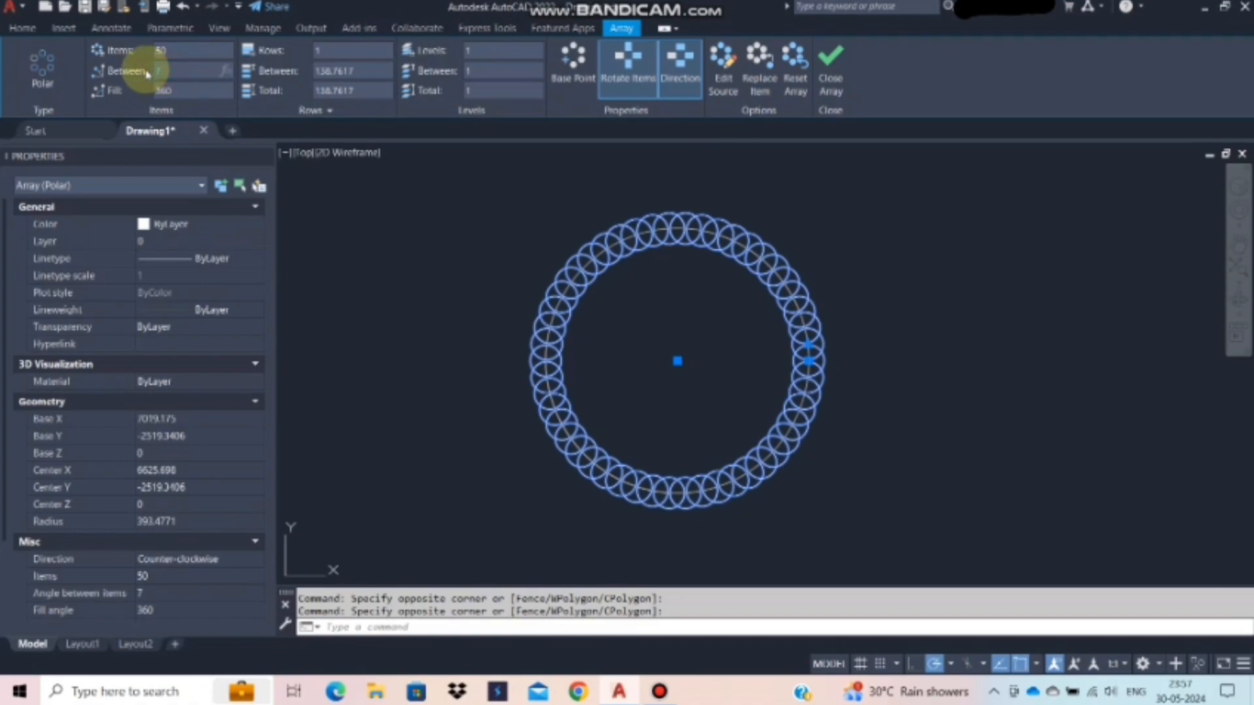
type("1")
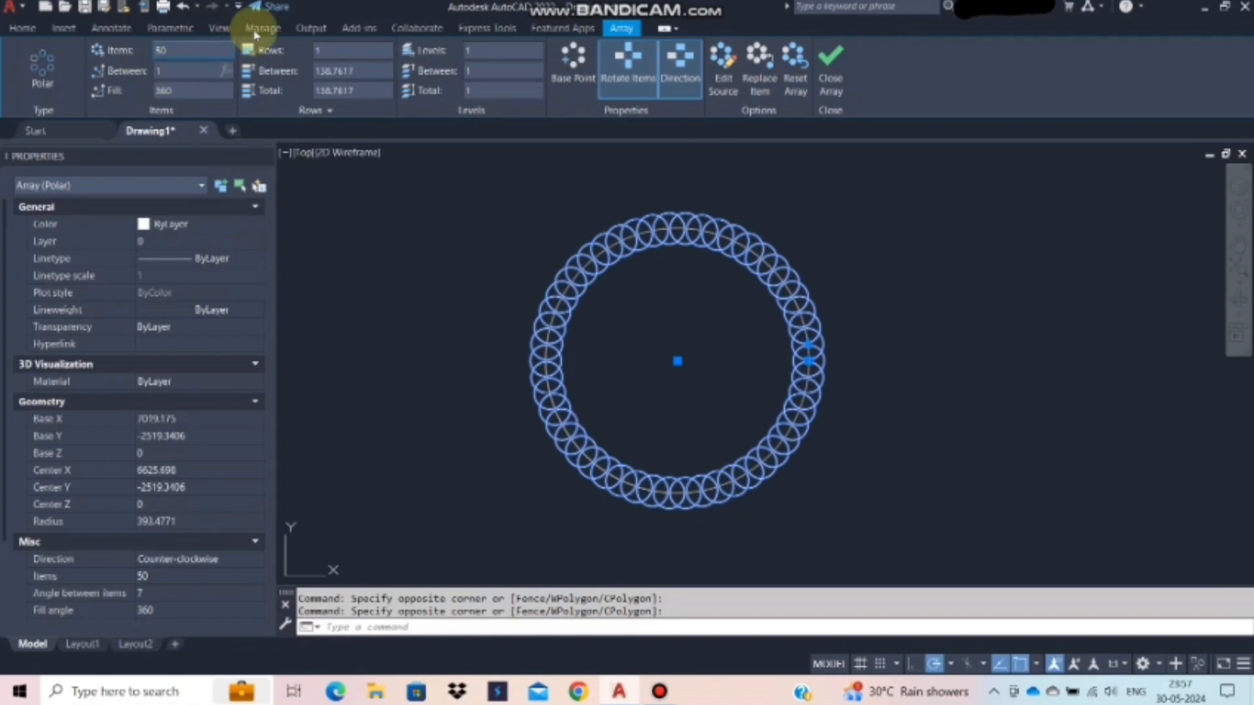
left_click(400, 336)
left_click(376, 266)
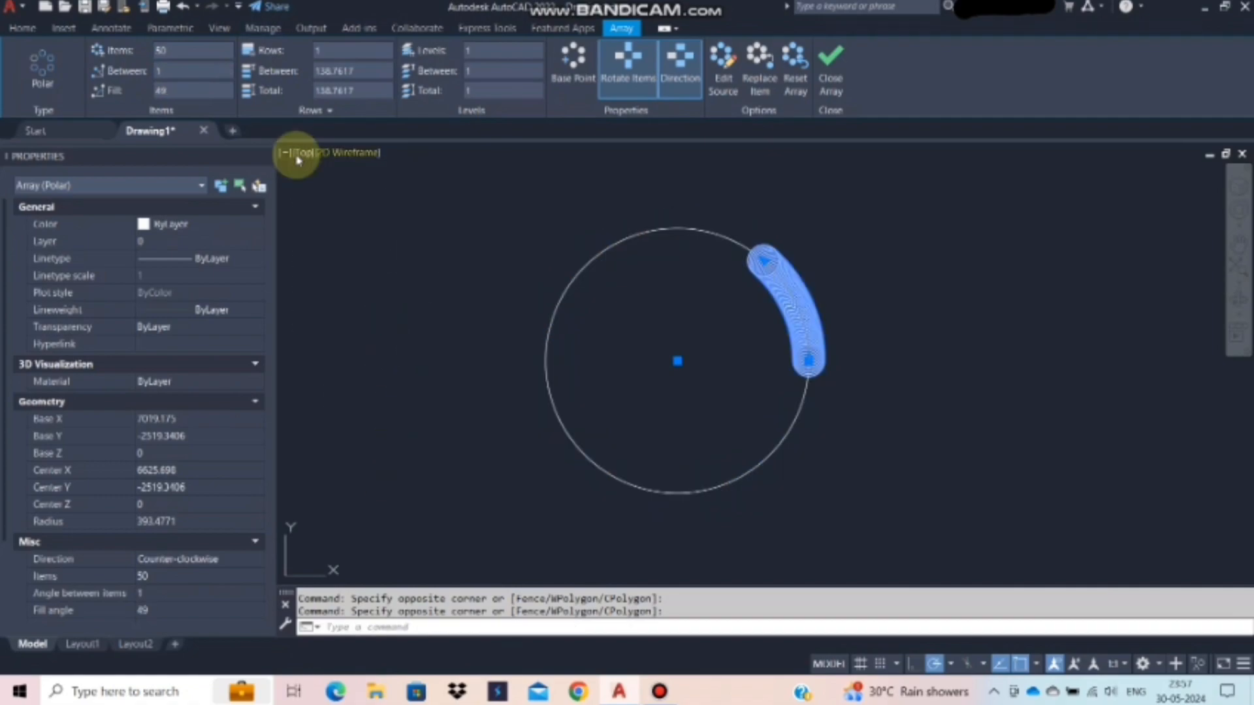
- Increase the angle between the polar array's items to 2 degrees
left_click(195, 72)
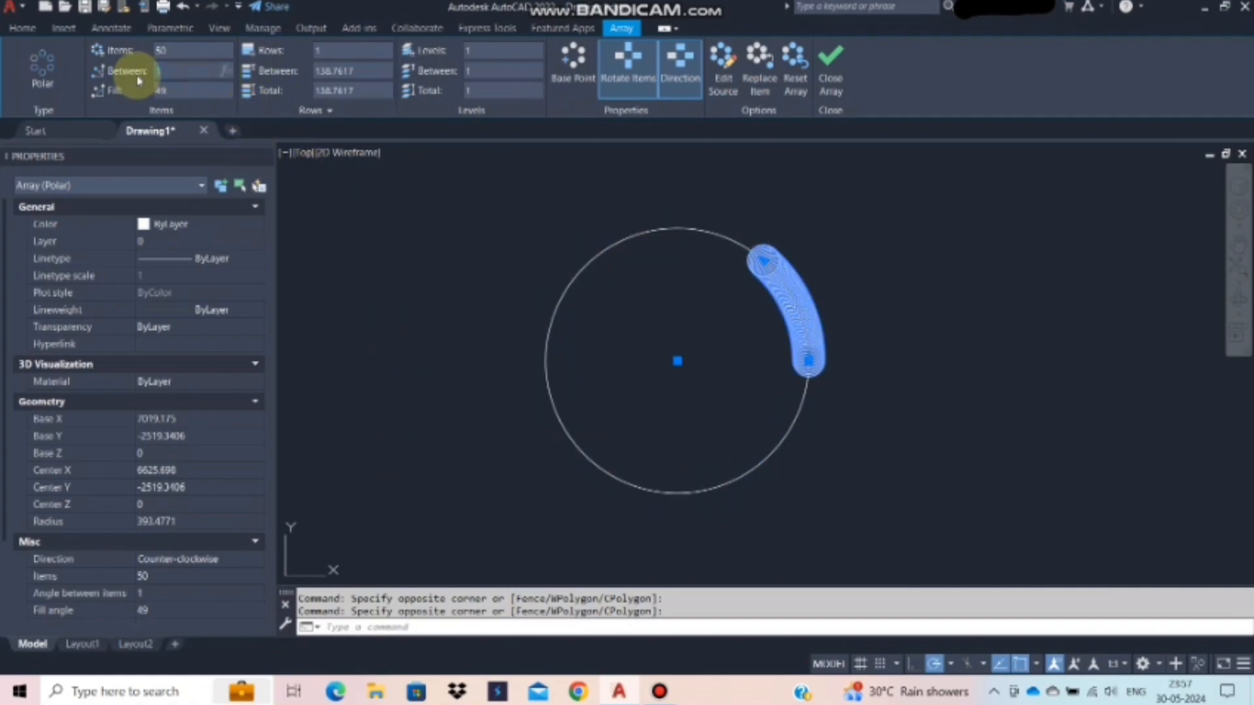
type("2")
left_click(339, 257)
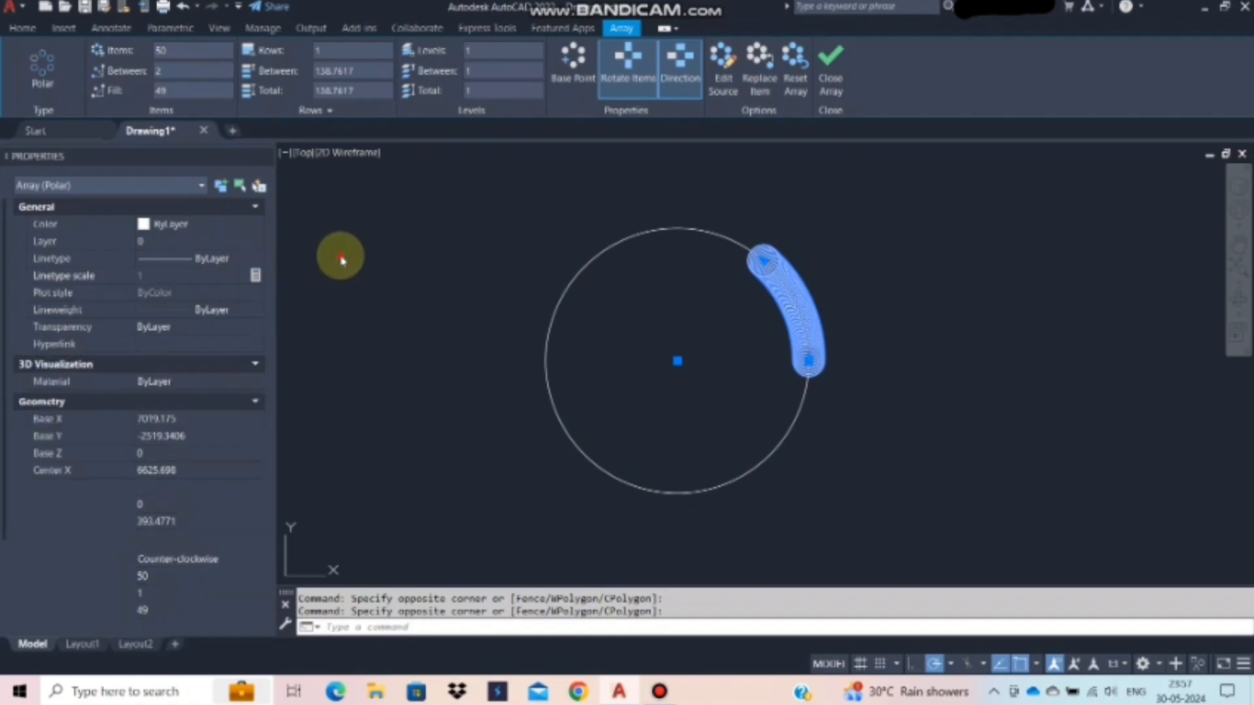
- Set the angle between the polar array's items to 7 degrees, spreading the circles around most of the large circle
left_click(154, 72)
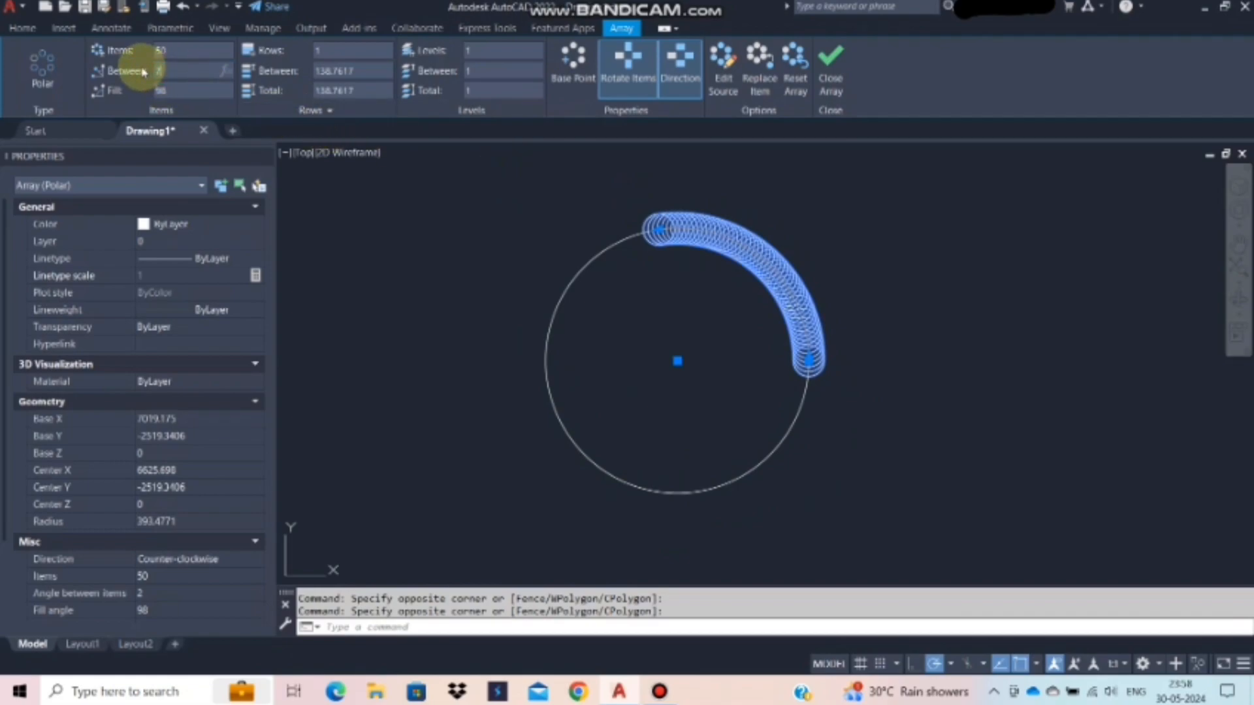
type("7")
left_click(396, 362)
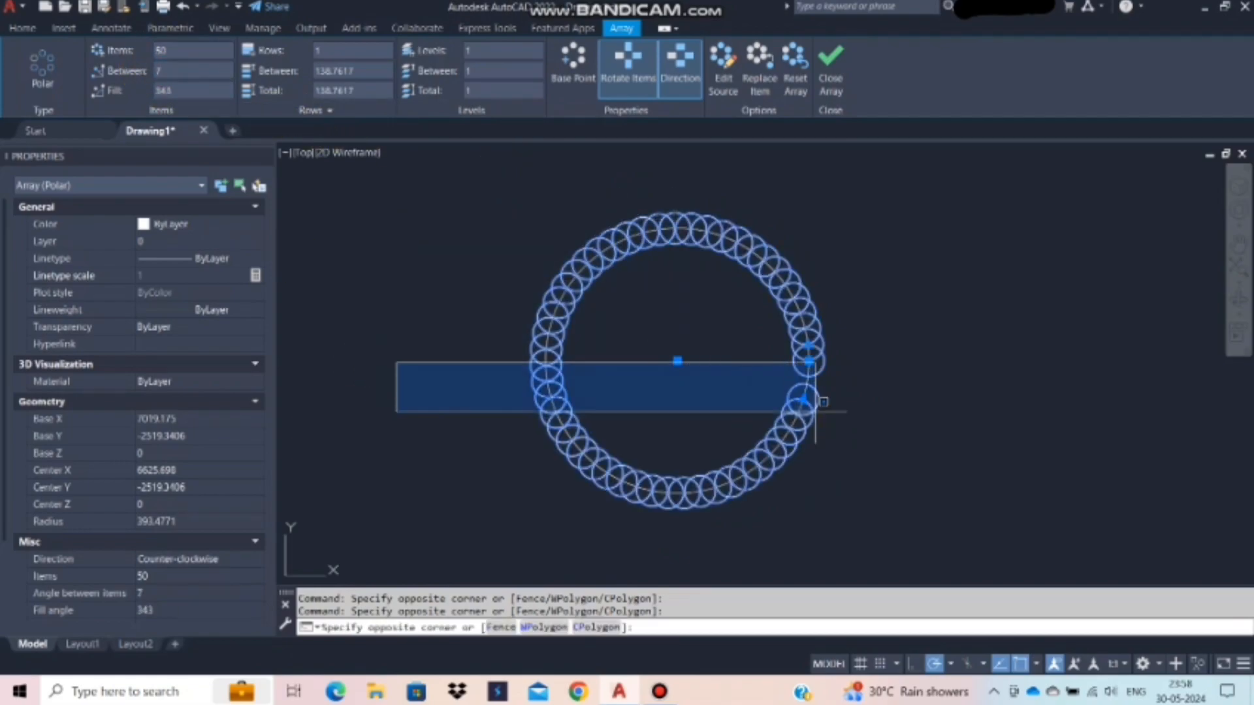
left_click(420, 322)
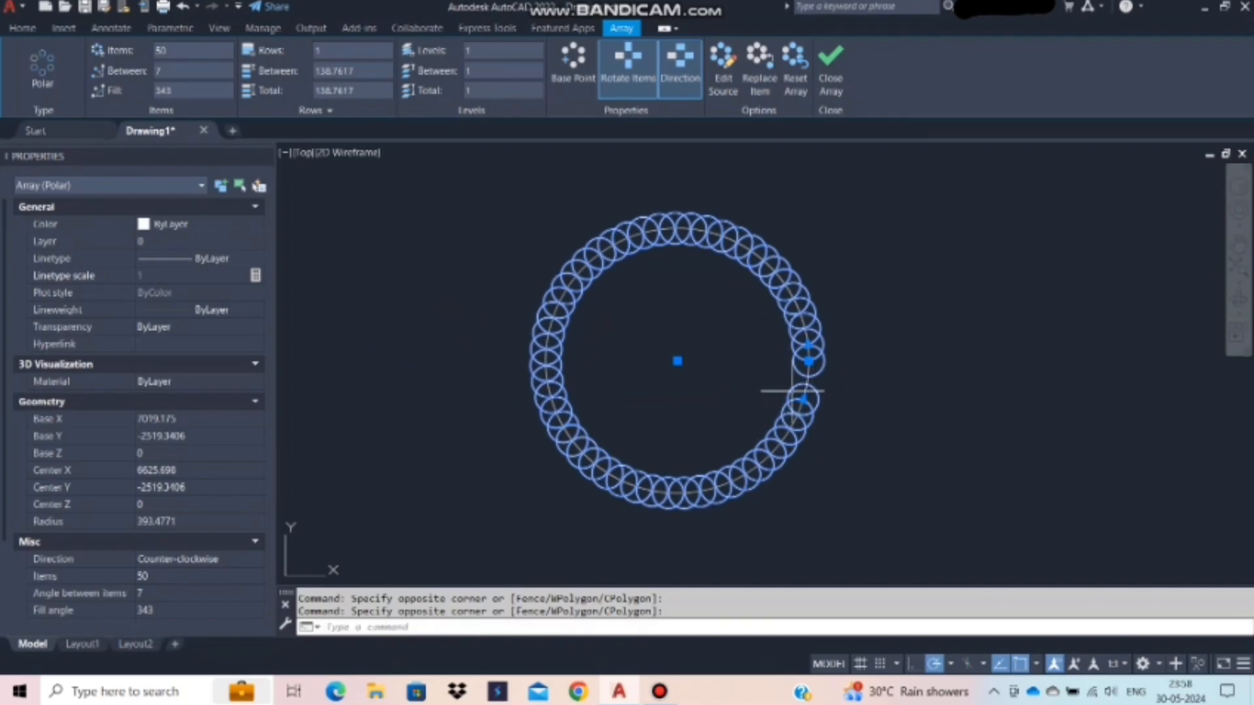
- Extend the polar array to 51 items with its item-count grip to fill the gap before the first circle
scroll(792, 391, "up", 5)
scroll(801, 382, "down", 3)
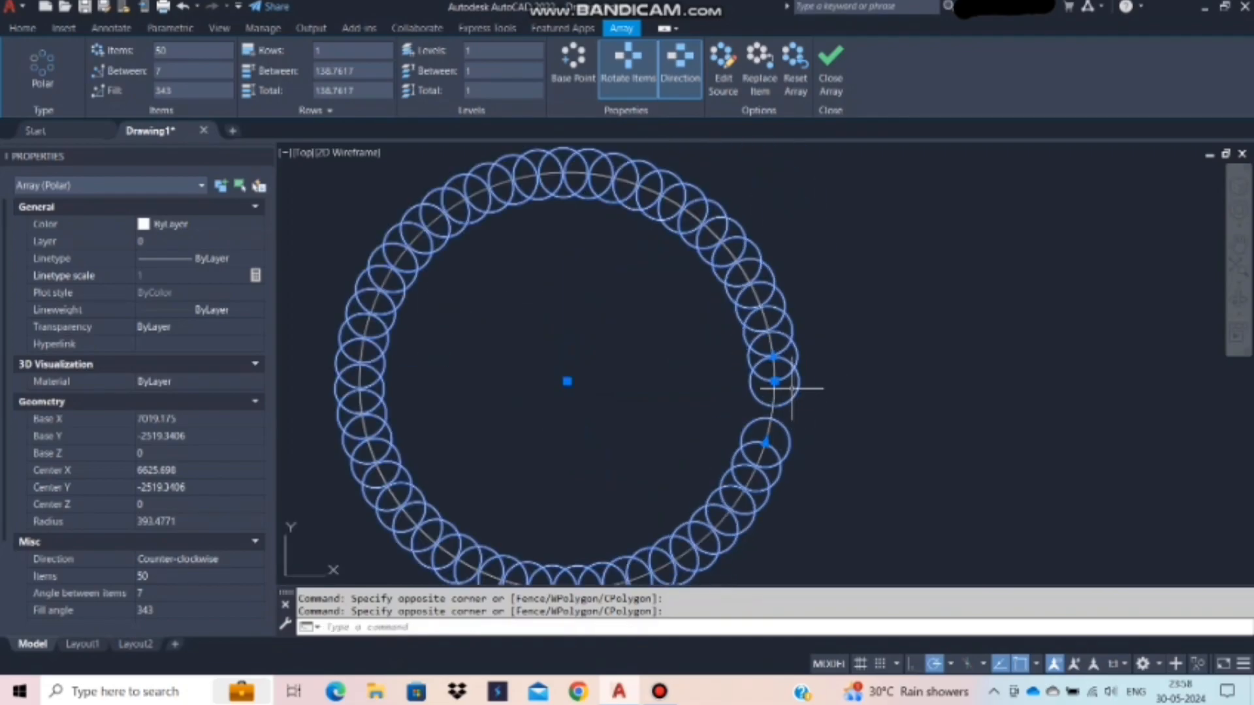
left_click(765, 443)
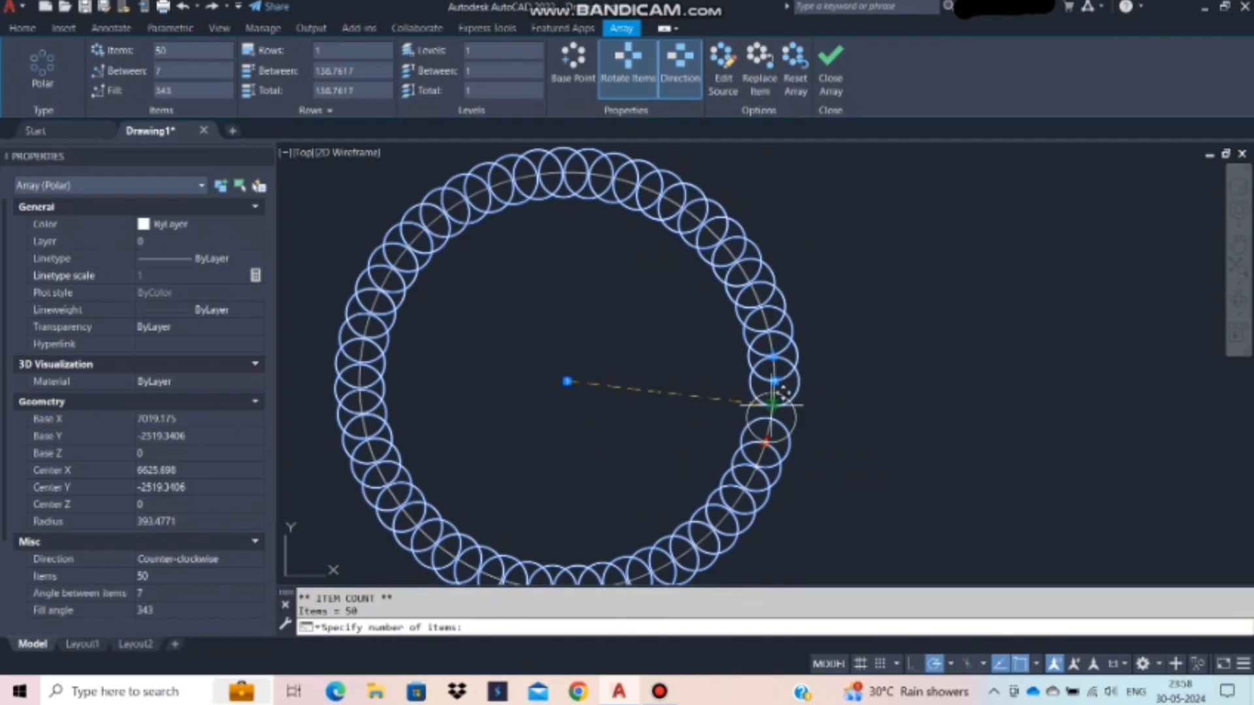
left_click(772, 405)
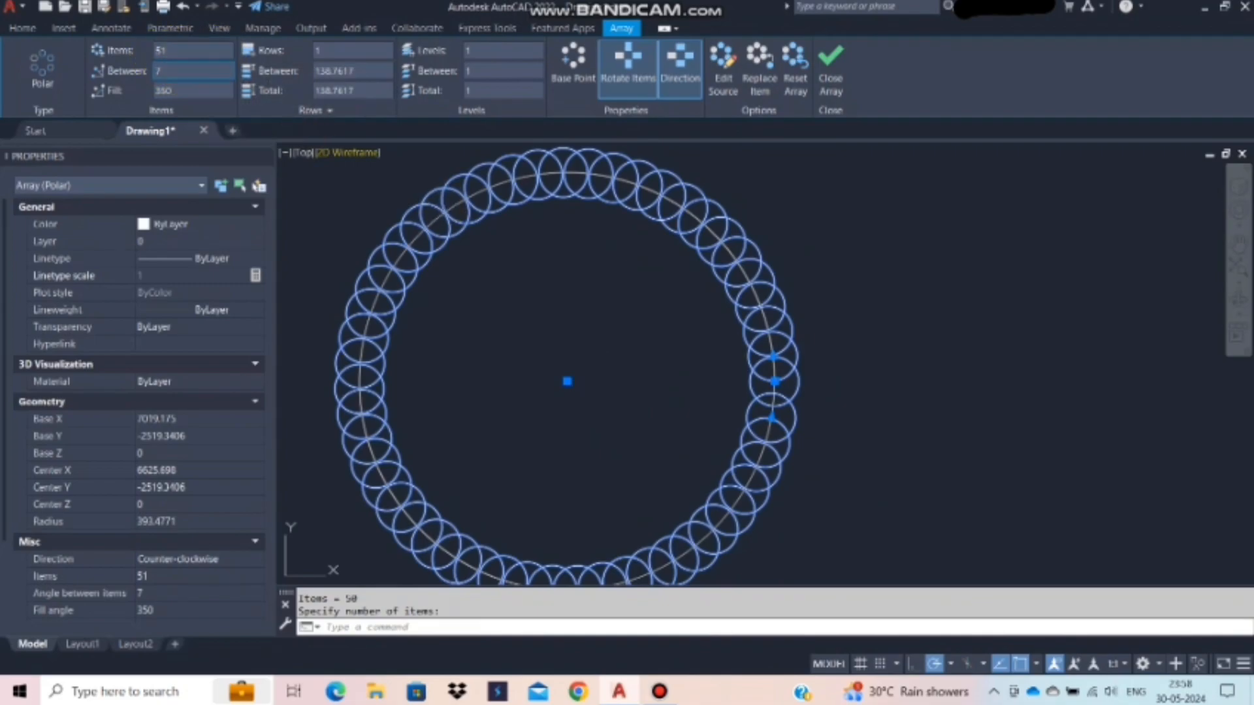
- Set the polar array's number of rows to 5 and deselect the array
scroll(784, 334, "down", 2)
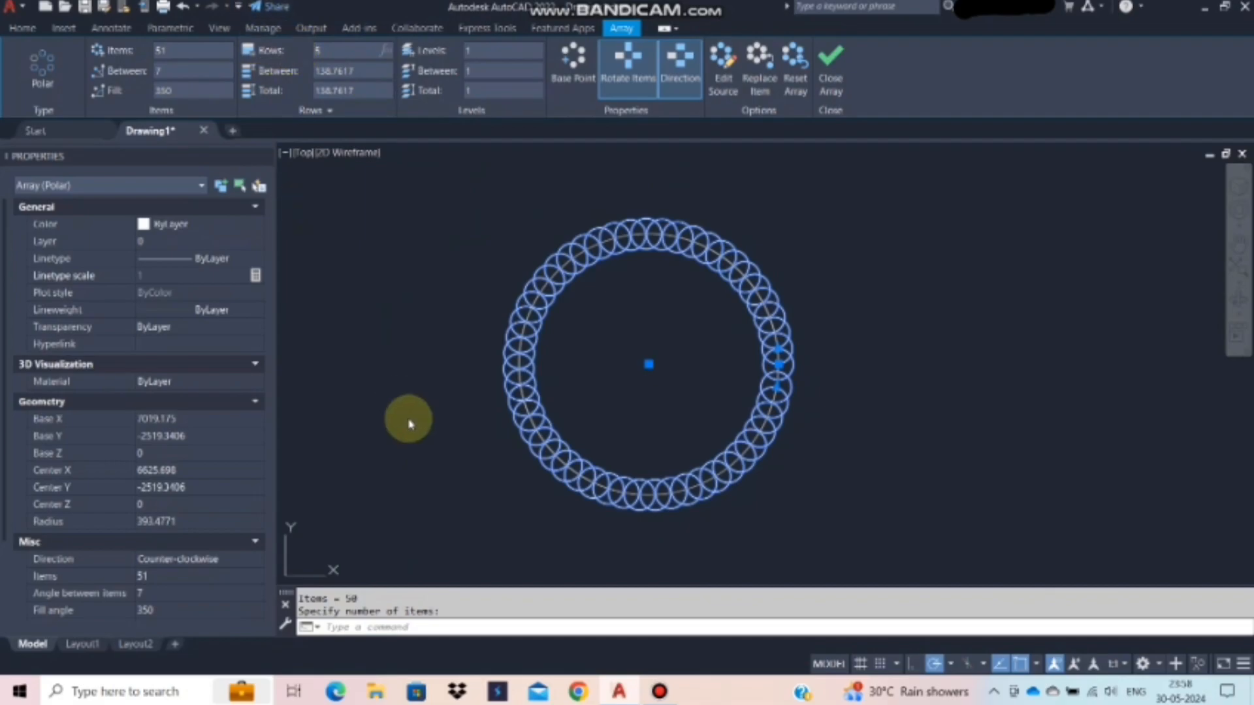
left_click(403, 401)
scroll(784, 376, "down", 2)
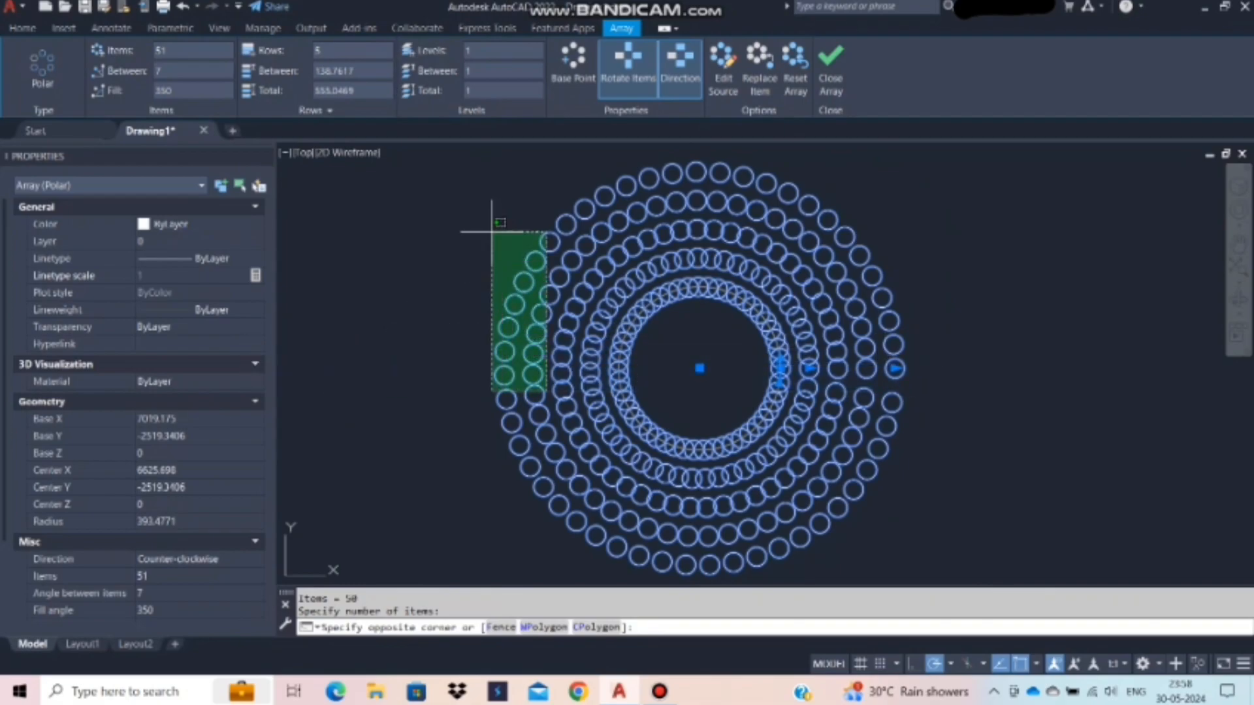
key("Escape")
key("Escape")
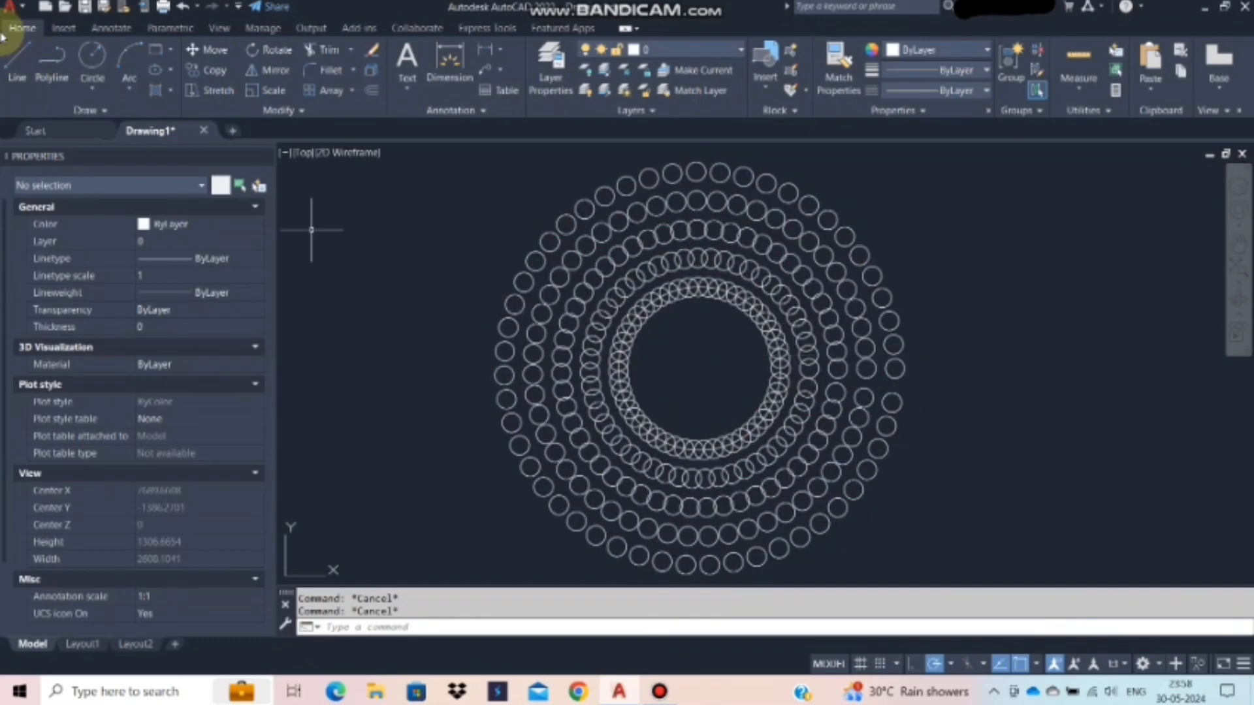
- Reselect the polar array and set the spacing between its rows to 200
left_click(586, 241)
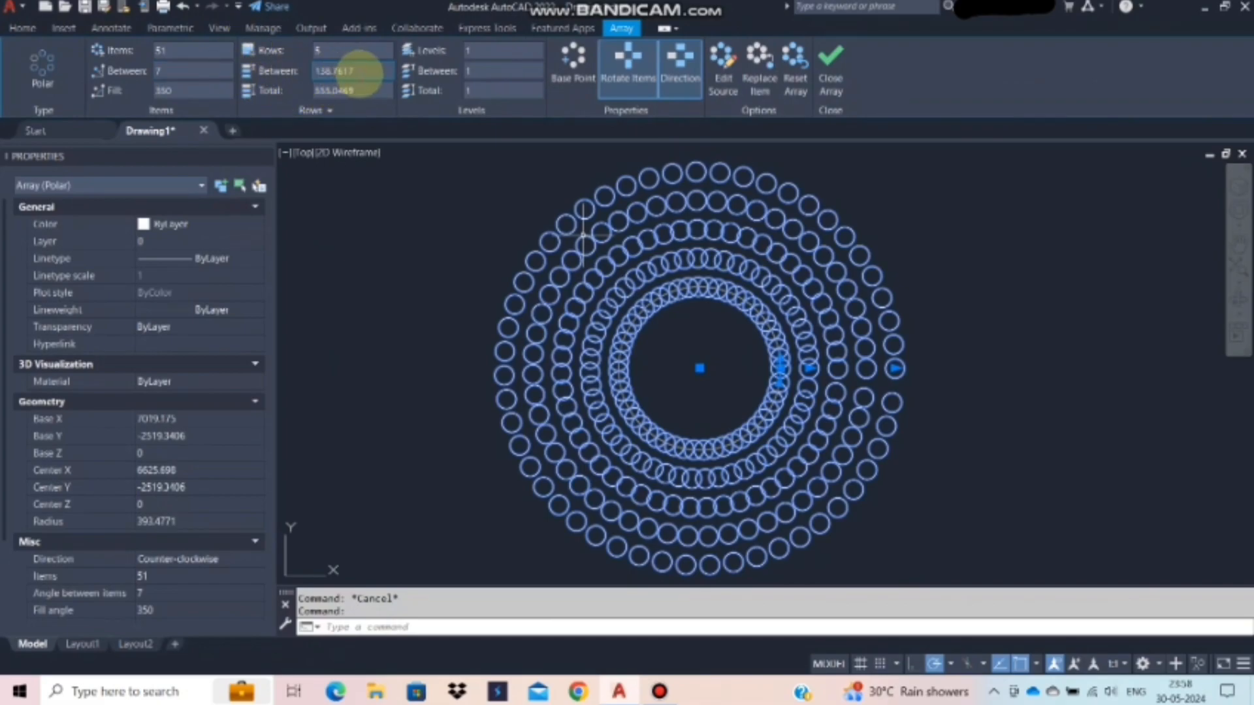
left_click(363, 72)
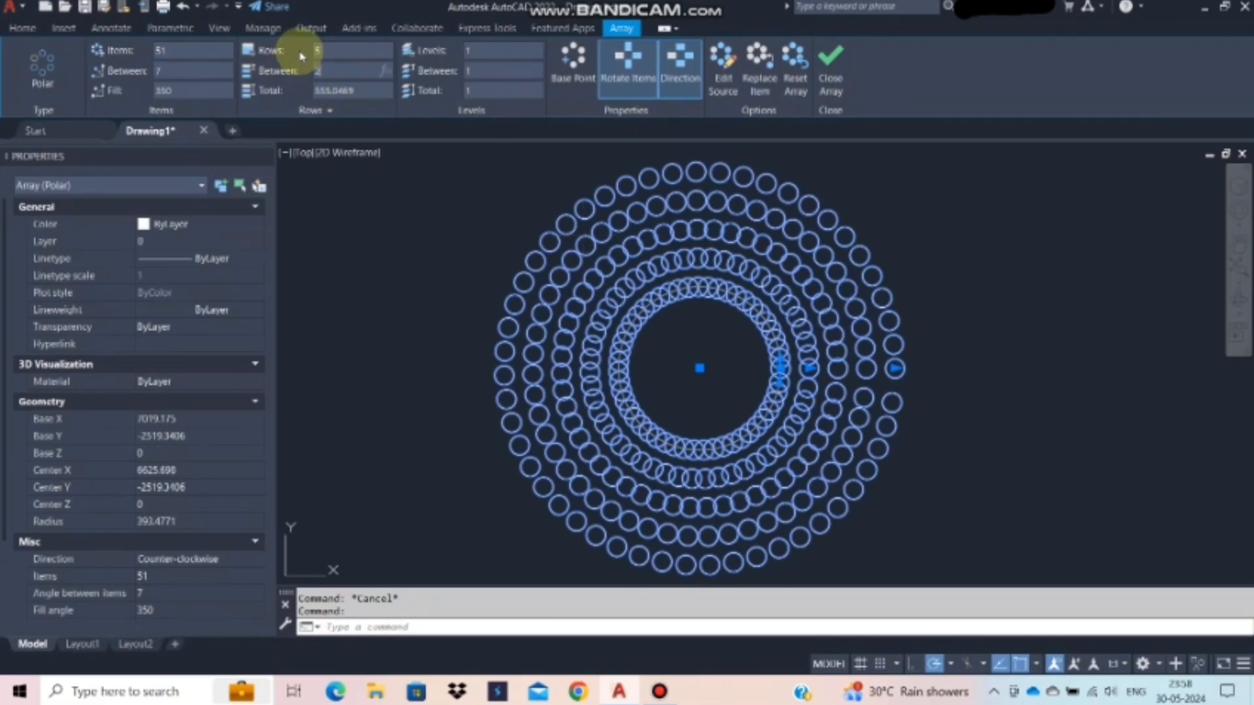
type("200")
key("Return")
left_click(447, 273)
- Try 2 levels for the polar array and restore the level count to 1
left_click(480, 51)
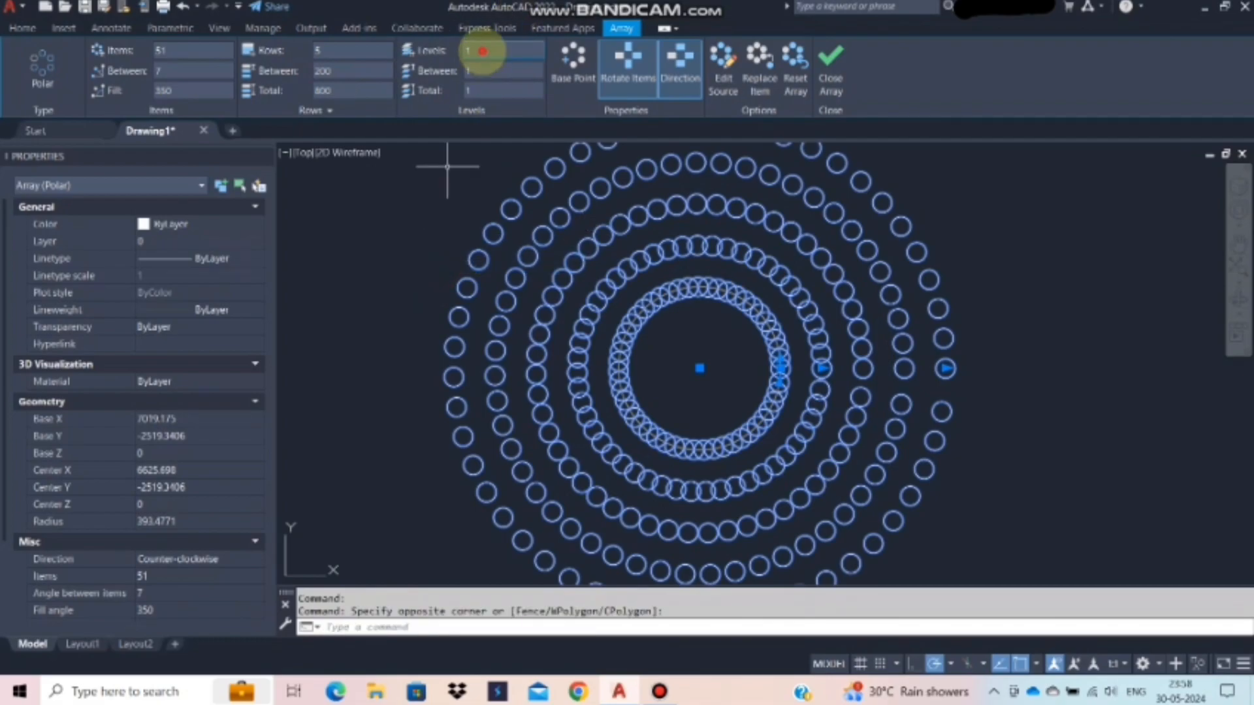
left_click(369, 261)
left_click(365, 256)
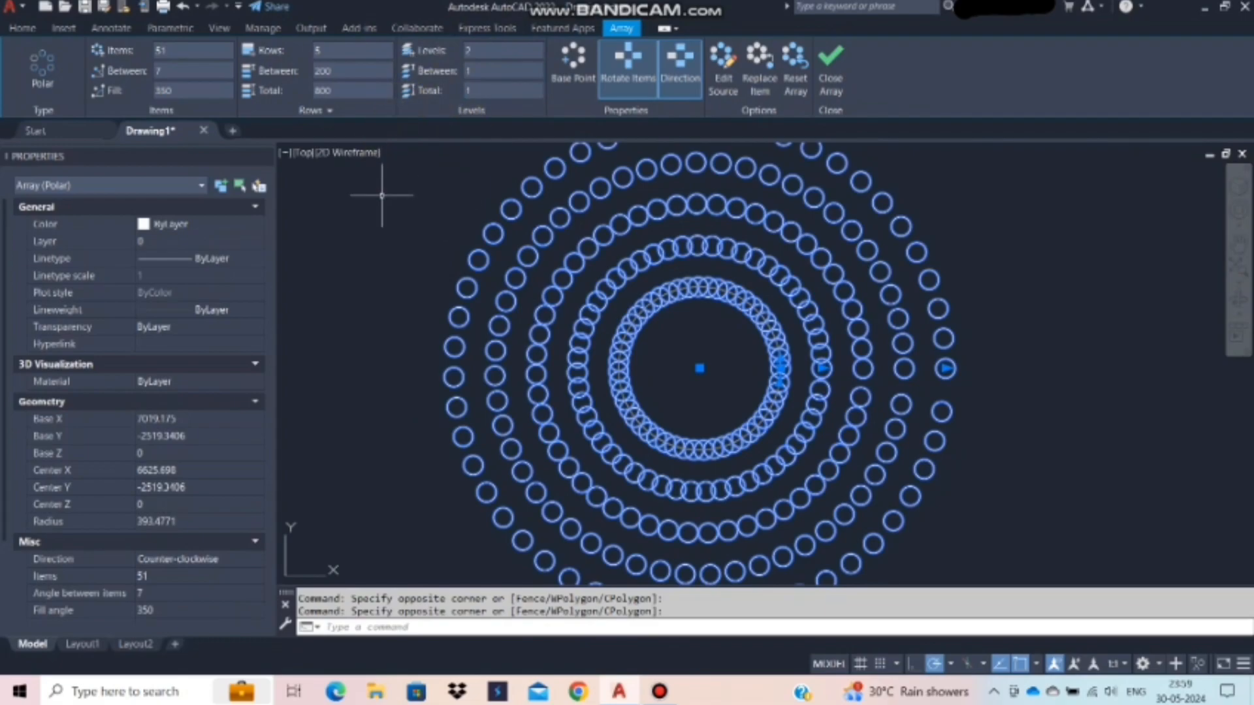
left_click(474, 51)
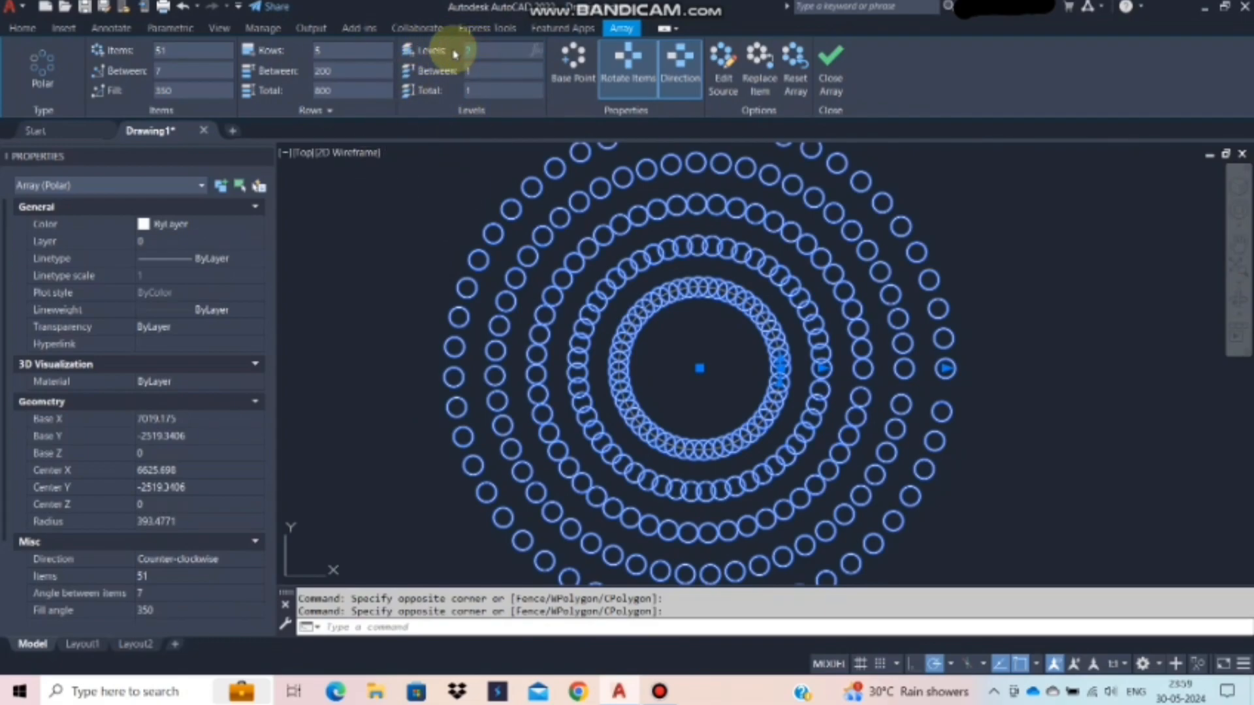
left_click(395, 257)
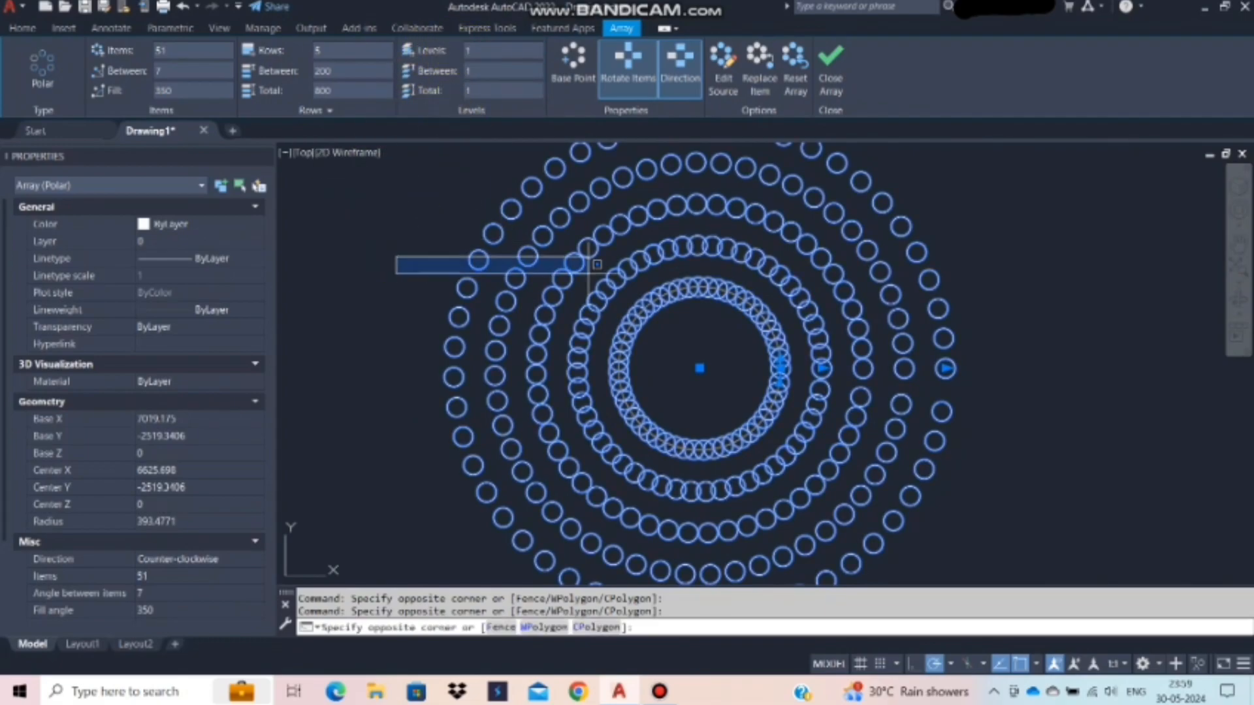
left_click(370, 224)
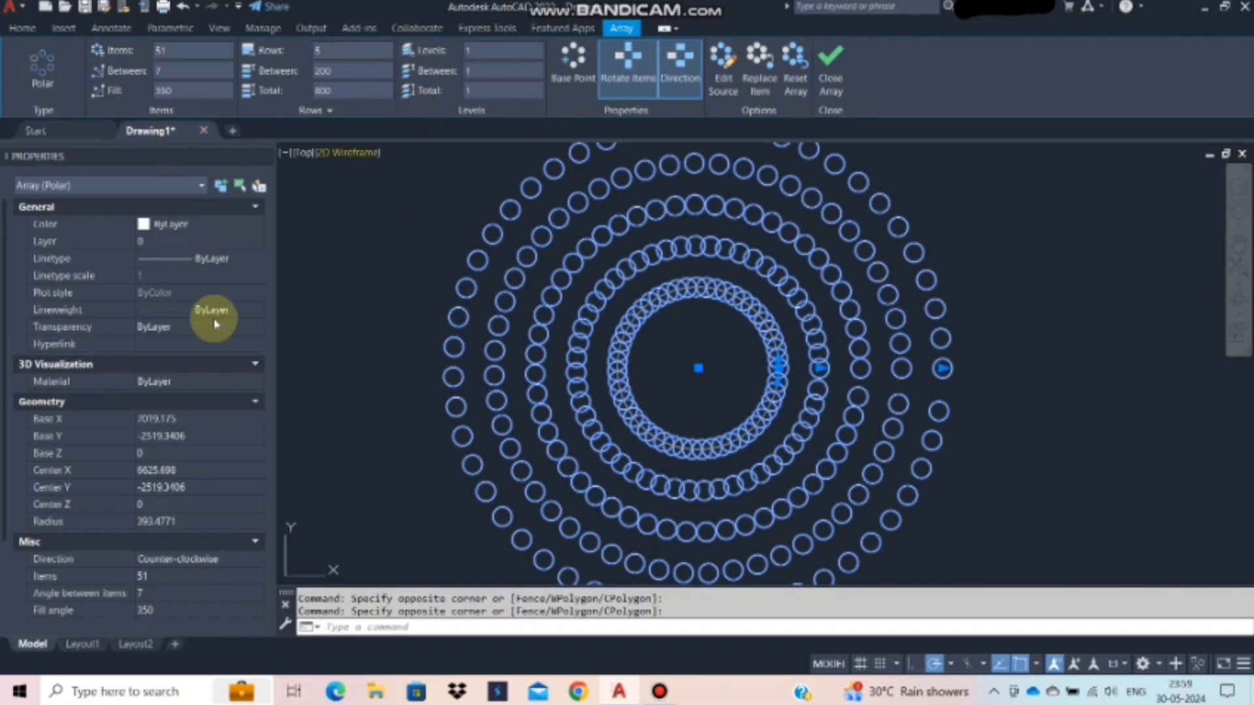
- Set the polar array's number of items to 100
left_click(156, 50)
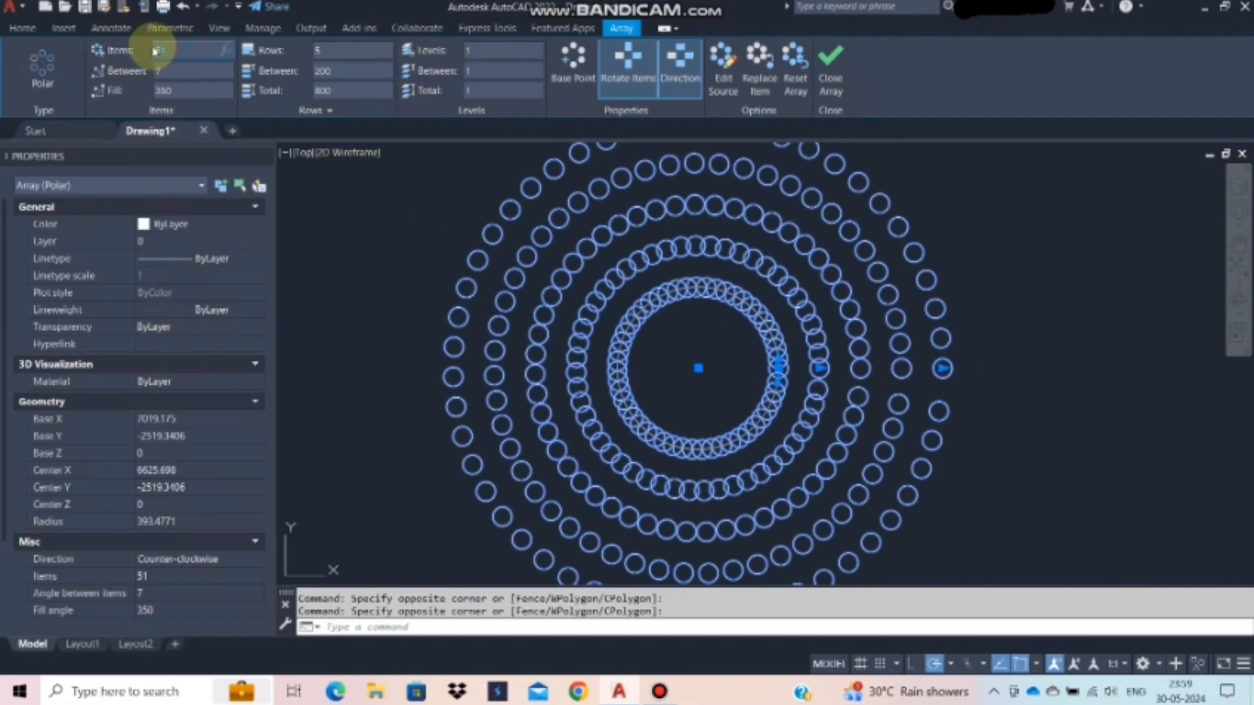
left_click(384, 316)
left_click(353, 233)
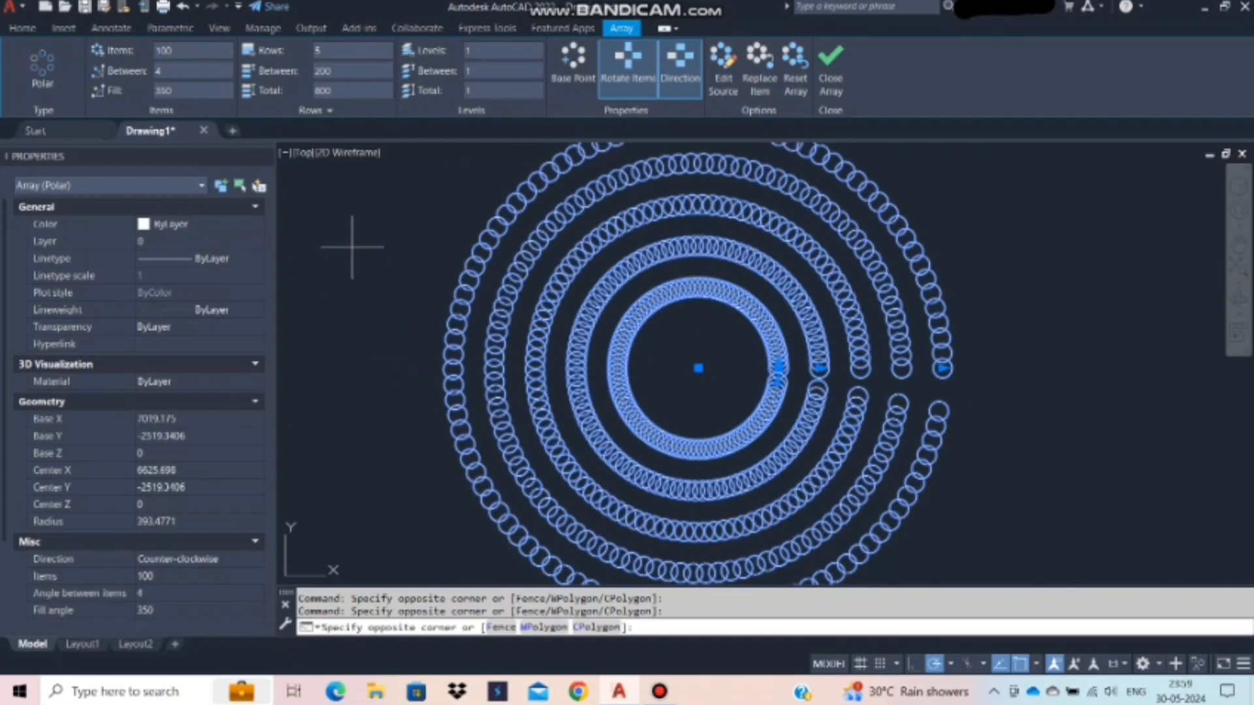
left_click(341, 212)
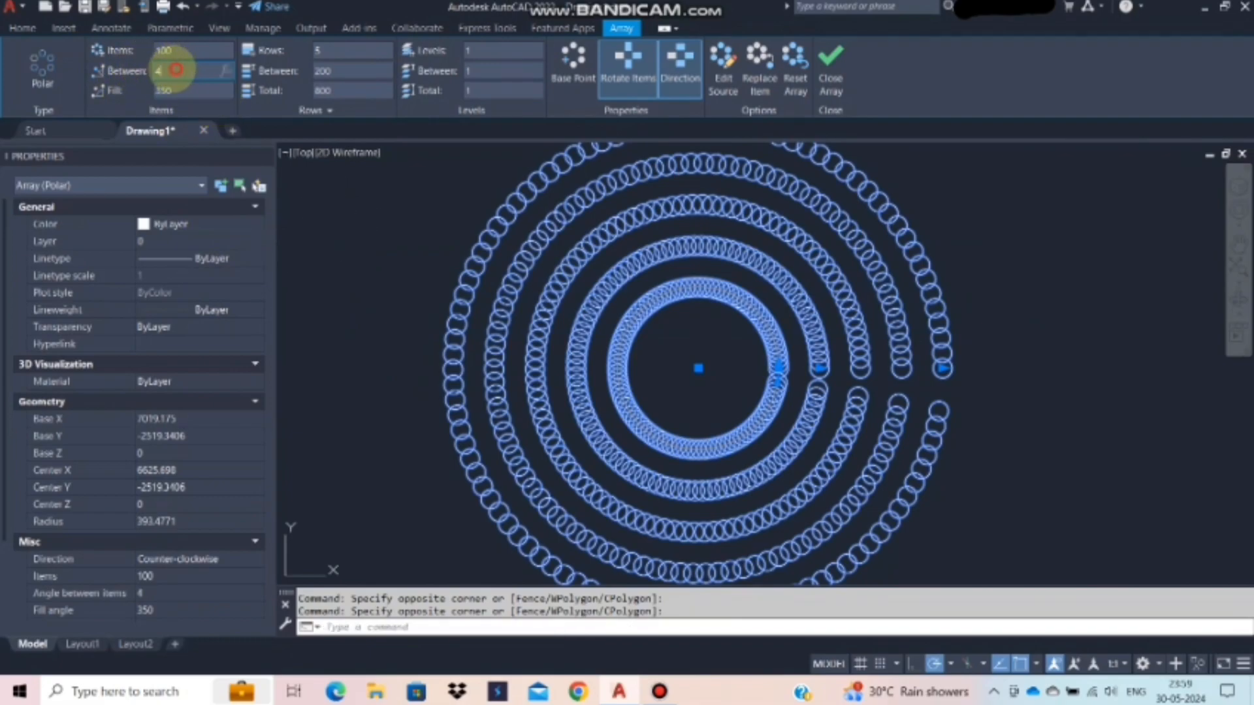
- Set the angle between items of the 100-item polar array to 1 degree
left_click(154, 71)
type("1")
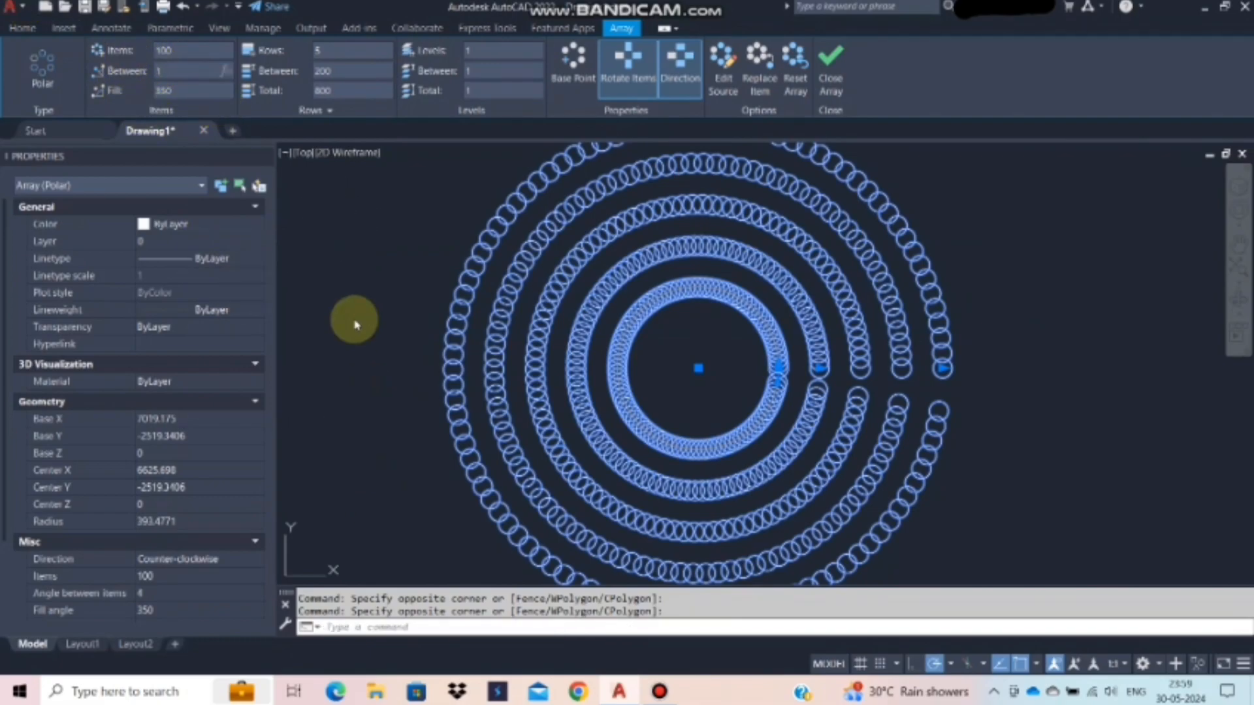
left_click(354, 318)
left_click(358, 287)
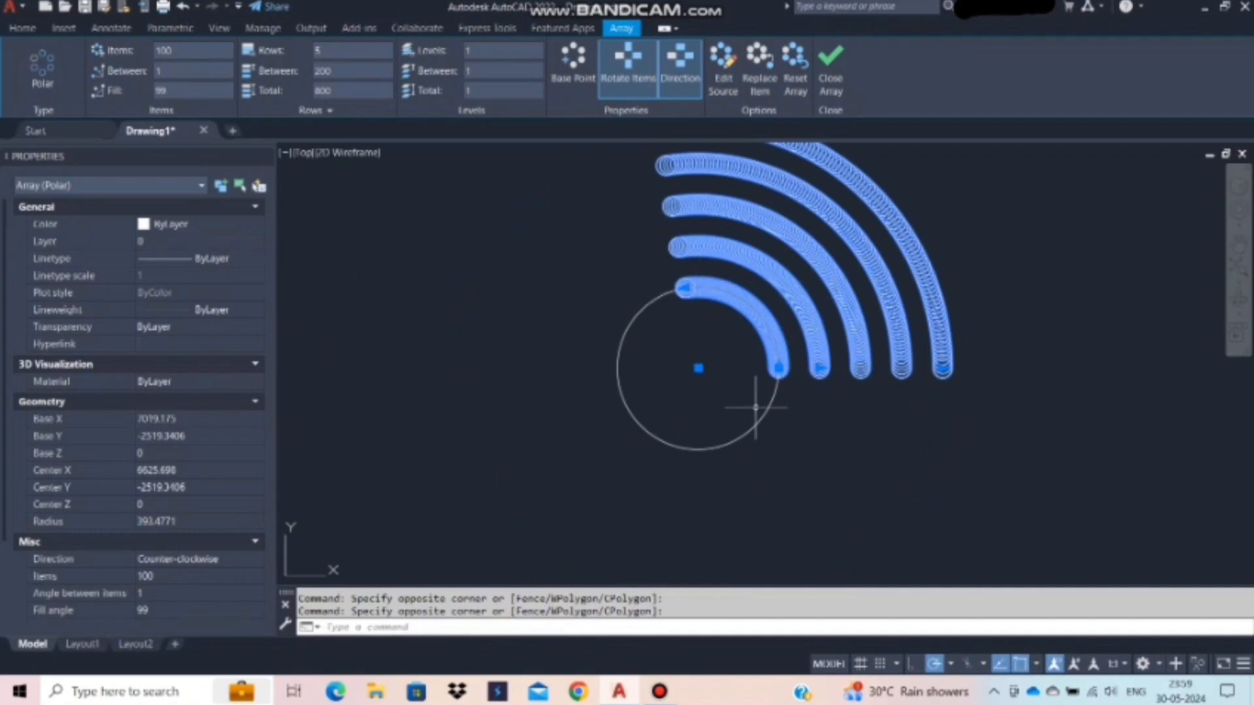
- Raise the polar array's number of items to 500
left_click(159, 49)
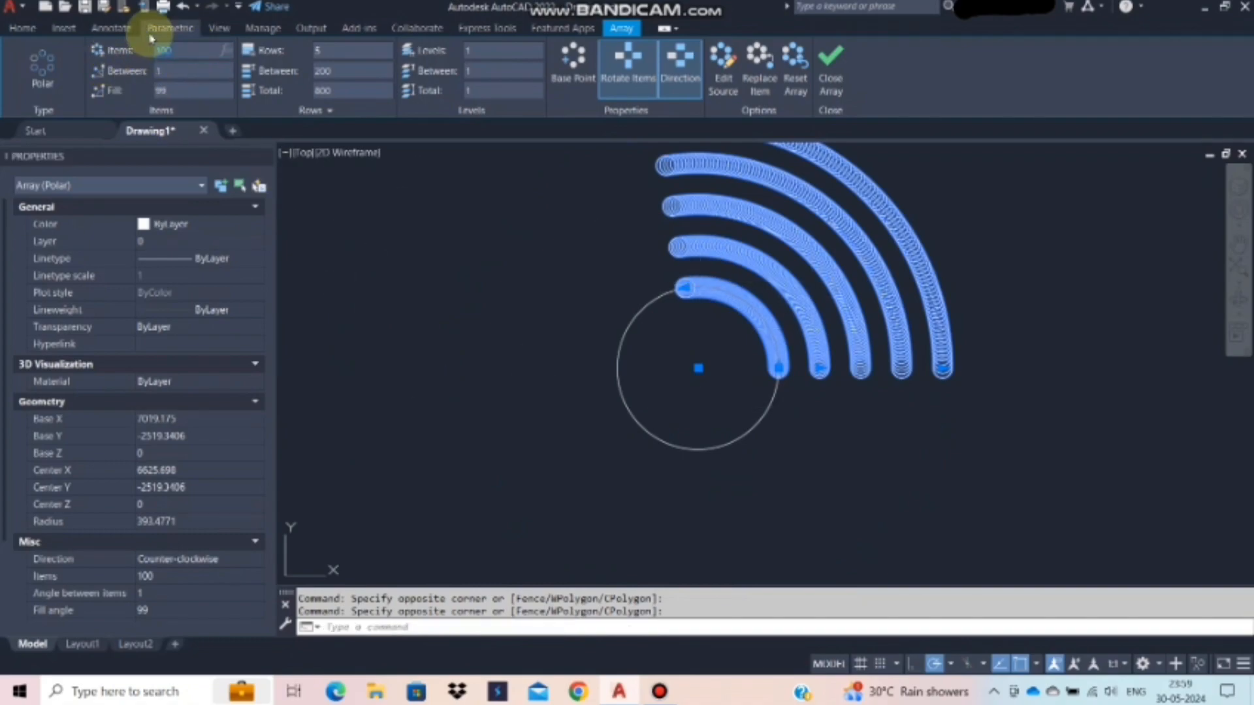
type("500")
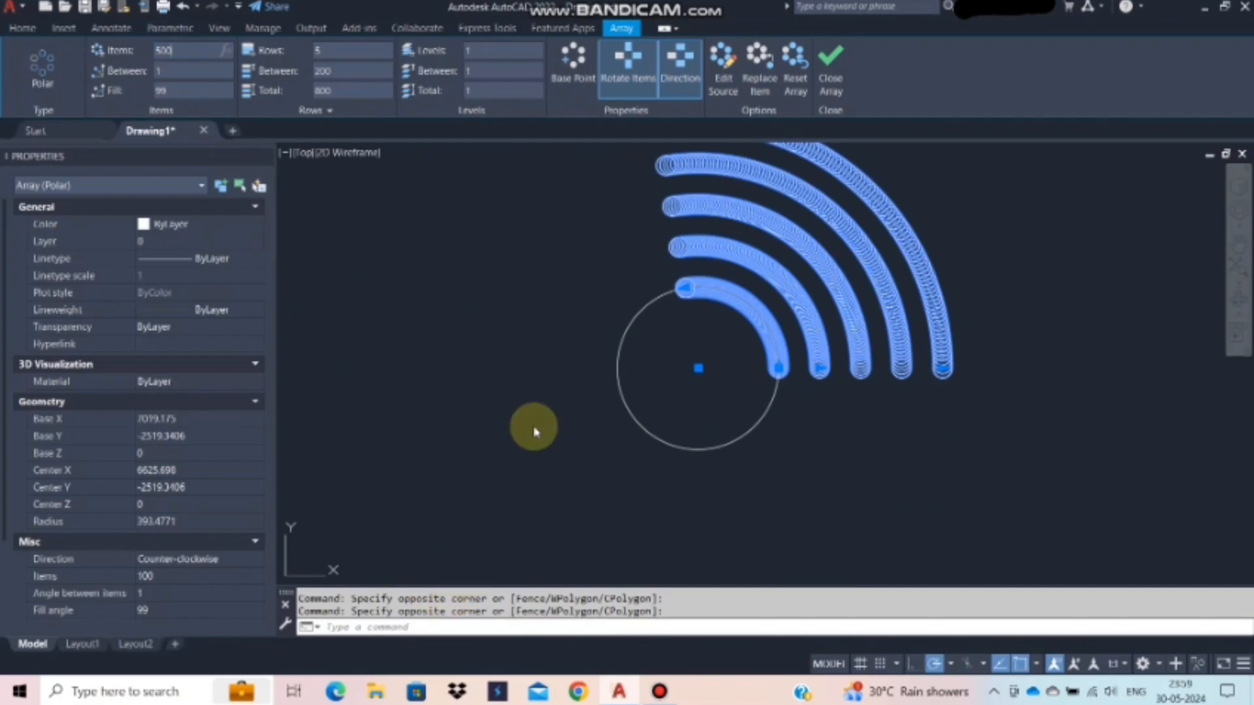
left_click(534, 425)
left_click(483, 308)
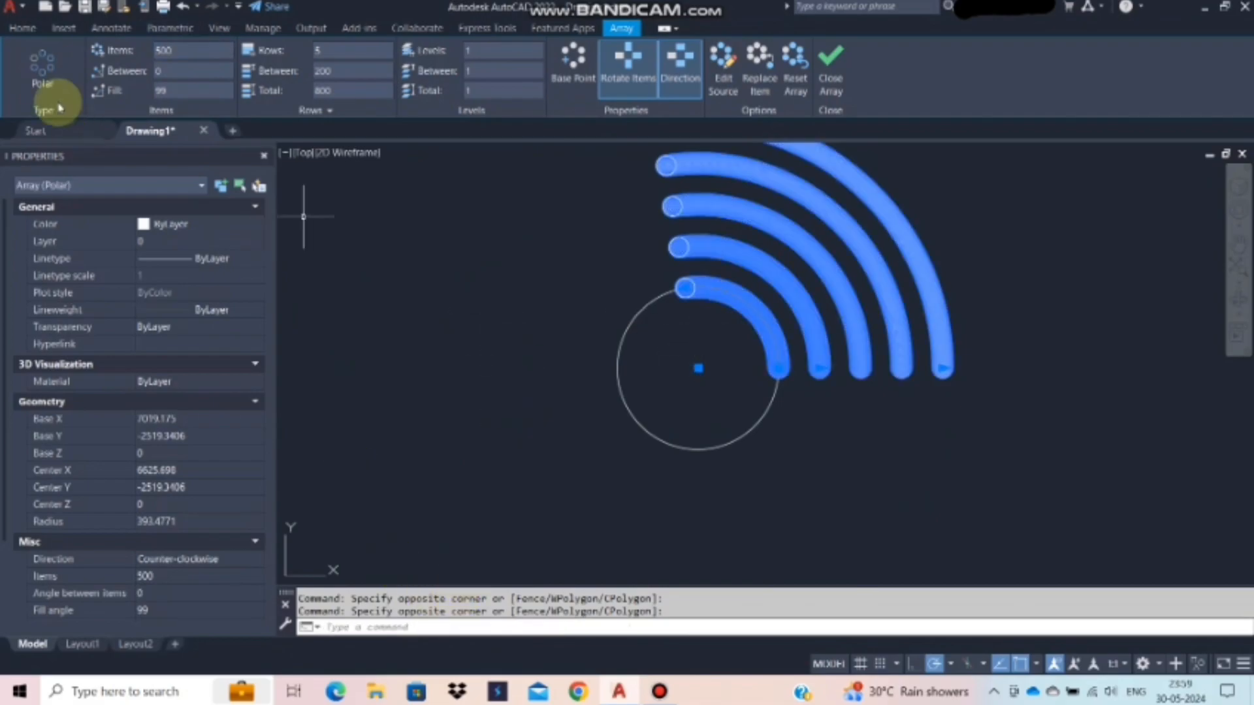
- Set the angle between items of the 500-item polar array to 1 degree
scroll(750, 261, "up", 4)
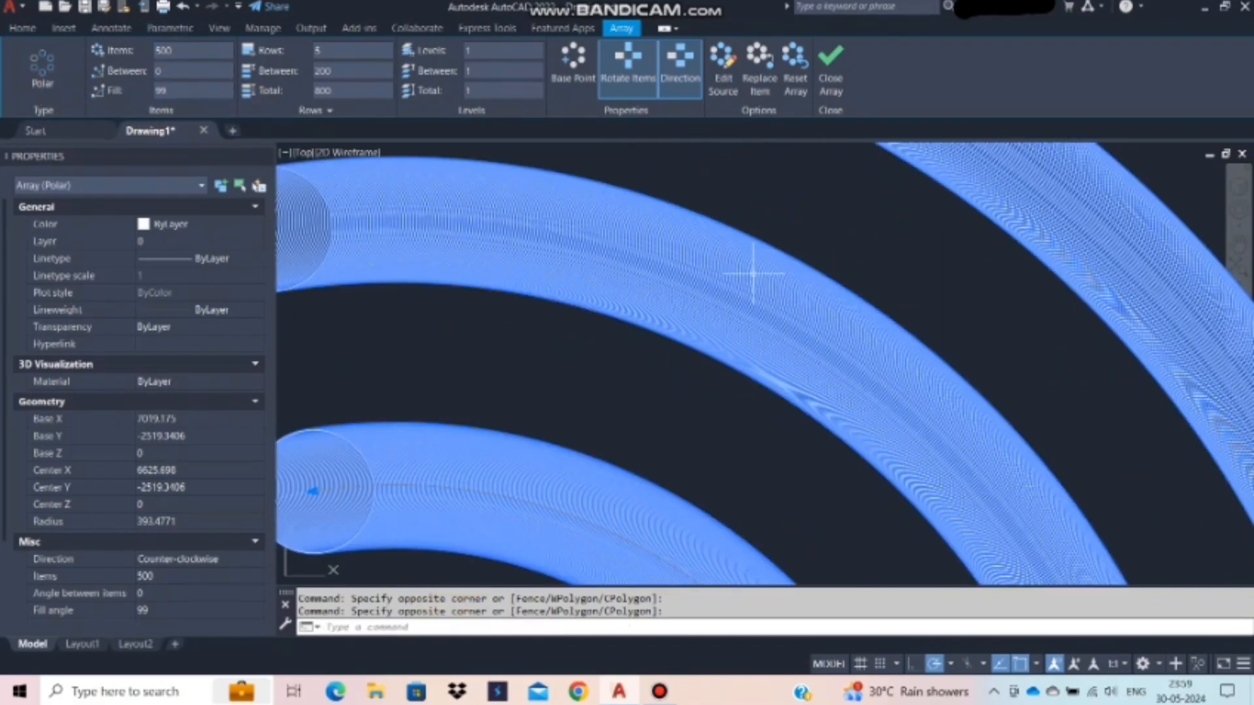
scroll(672, 258, "down", 2)
left_click(168, 73)
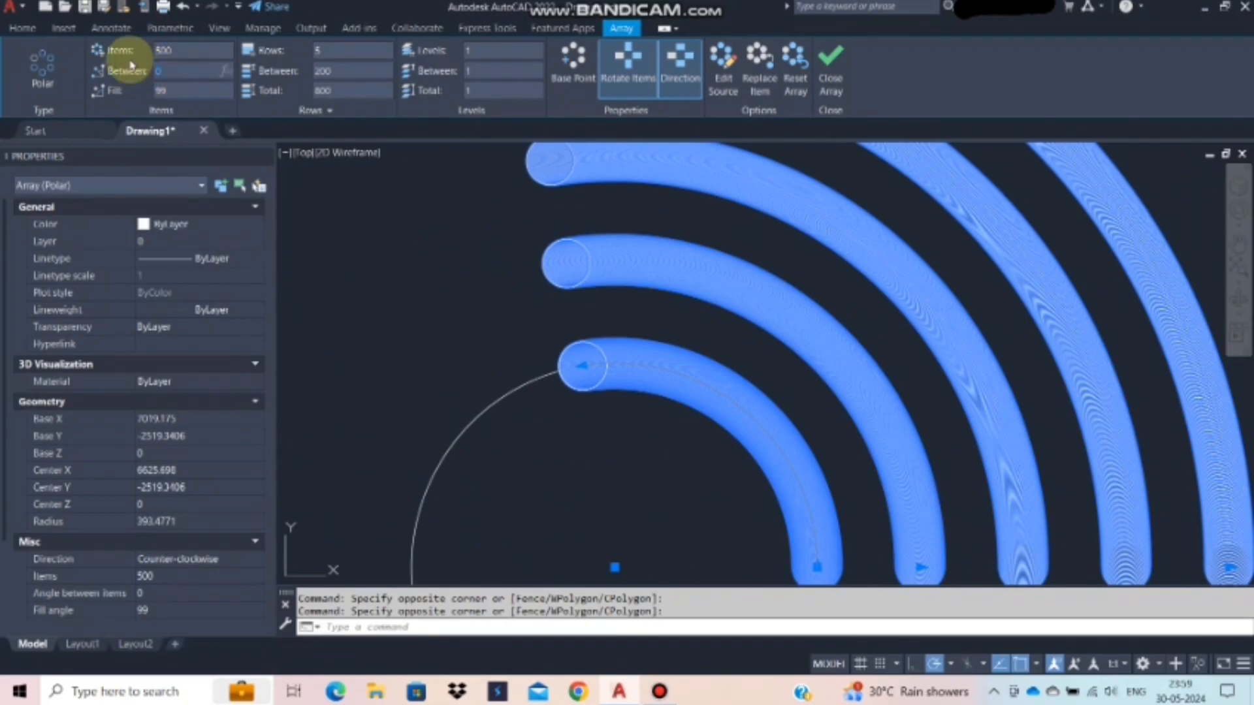
type("1")
left_click(341, 350)
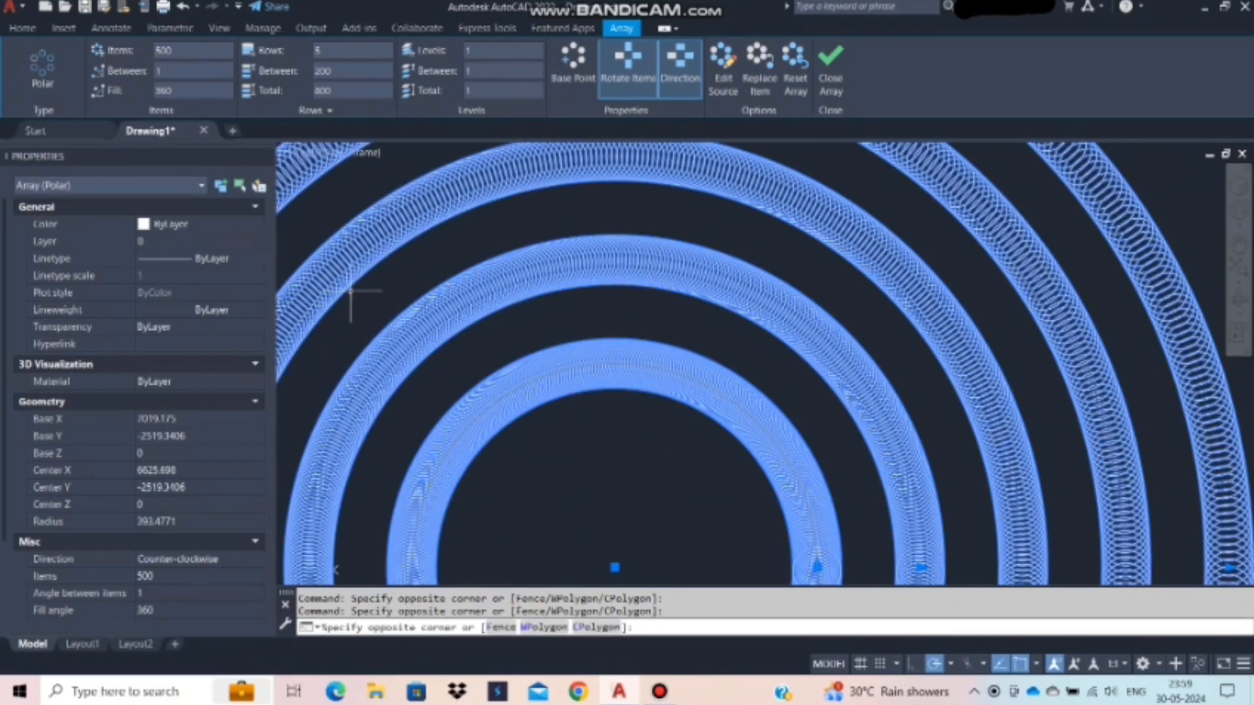
- Set the fill angle of the 500-item polar array to 60 degrees
scroll(719, 281, "down", 5)
left_click(196, 90)
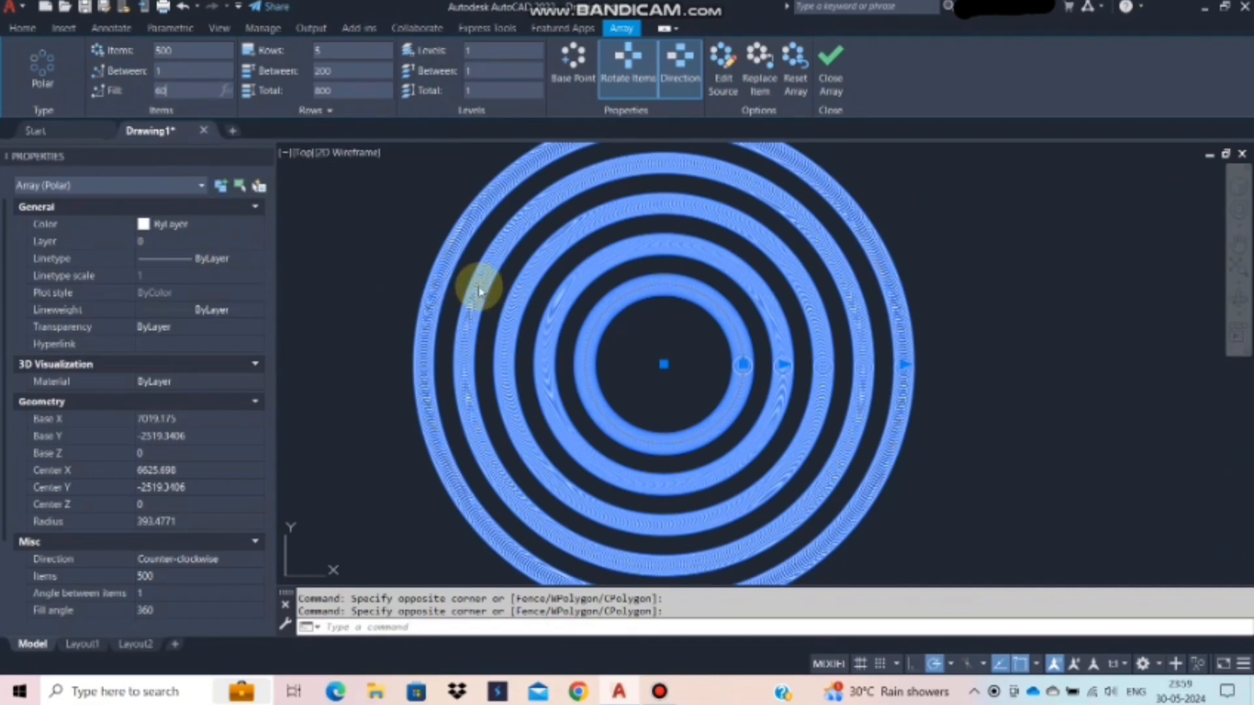
left_click(388, 241)
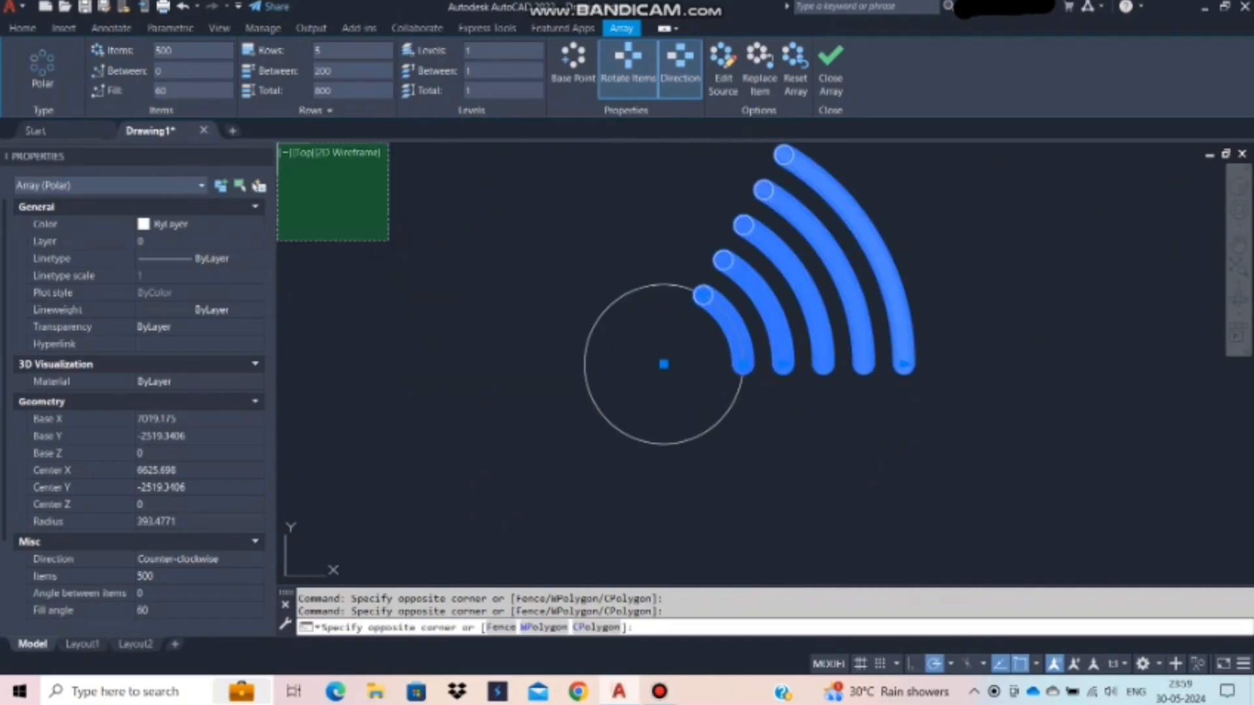
left_click(512, 233)
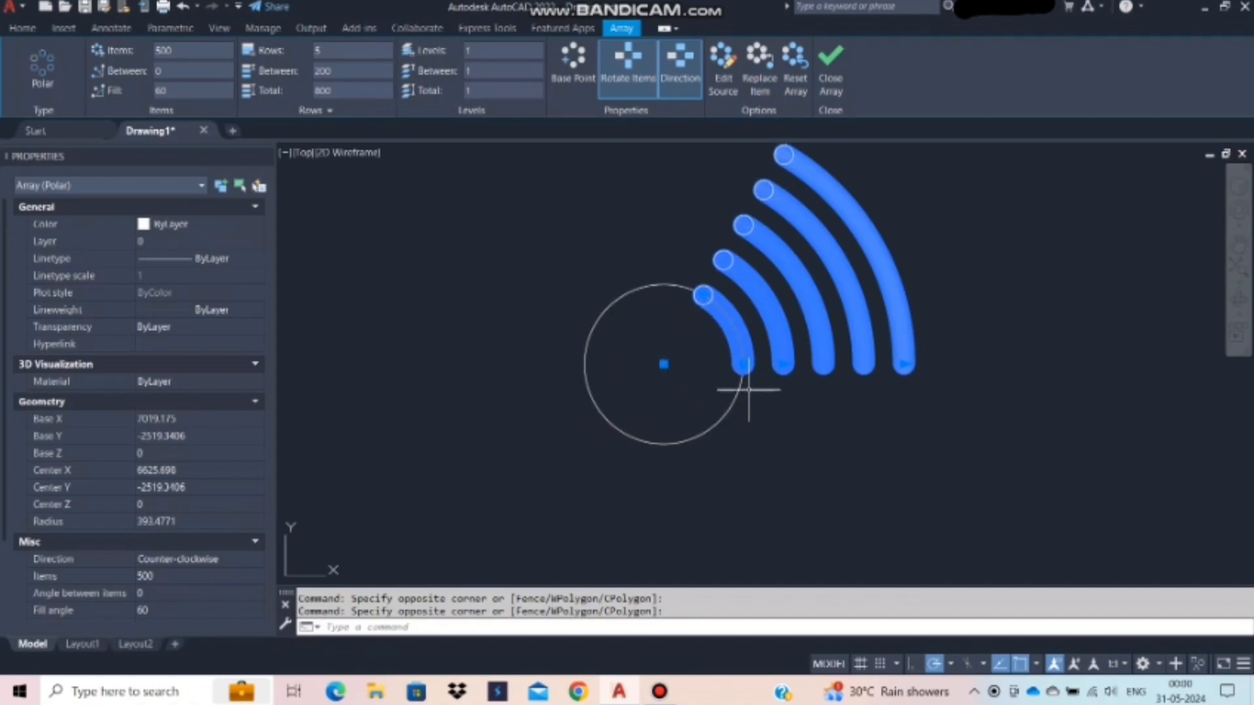
- Change the polar array's fill angle to 180 degrees
left_click_drag(178, 92, 104, 87)
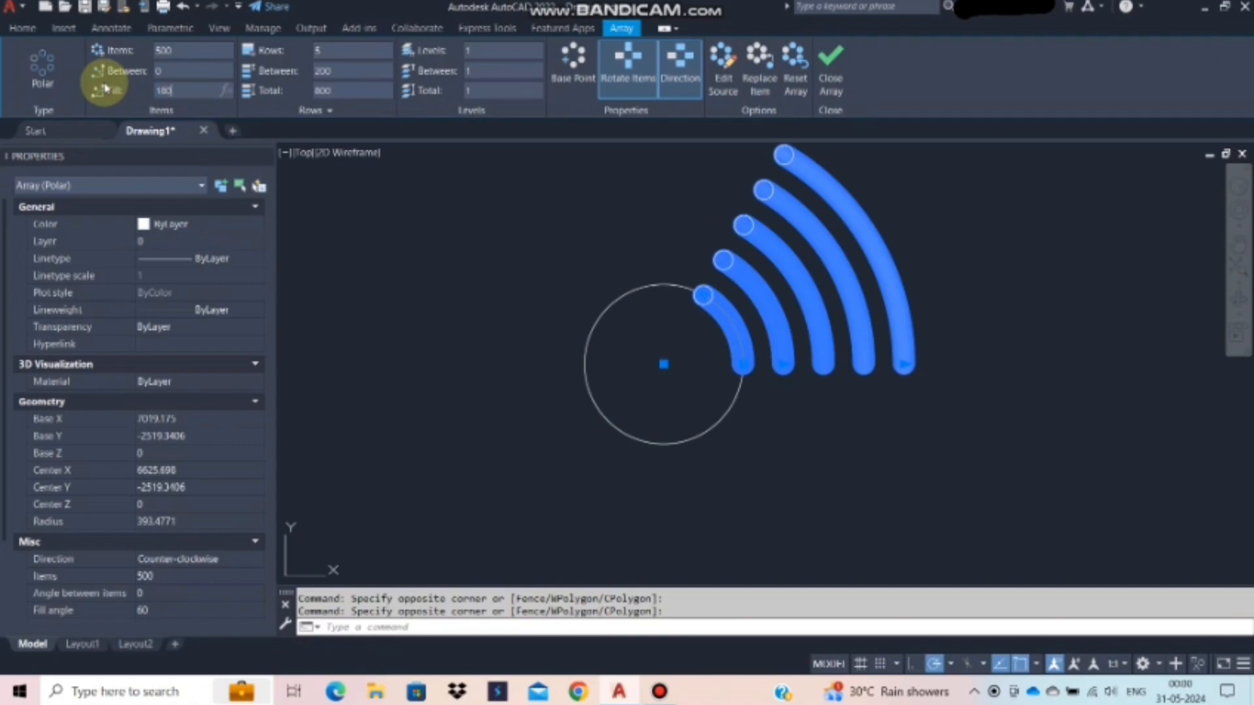
type("180")
key("Return")
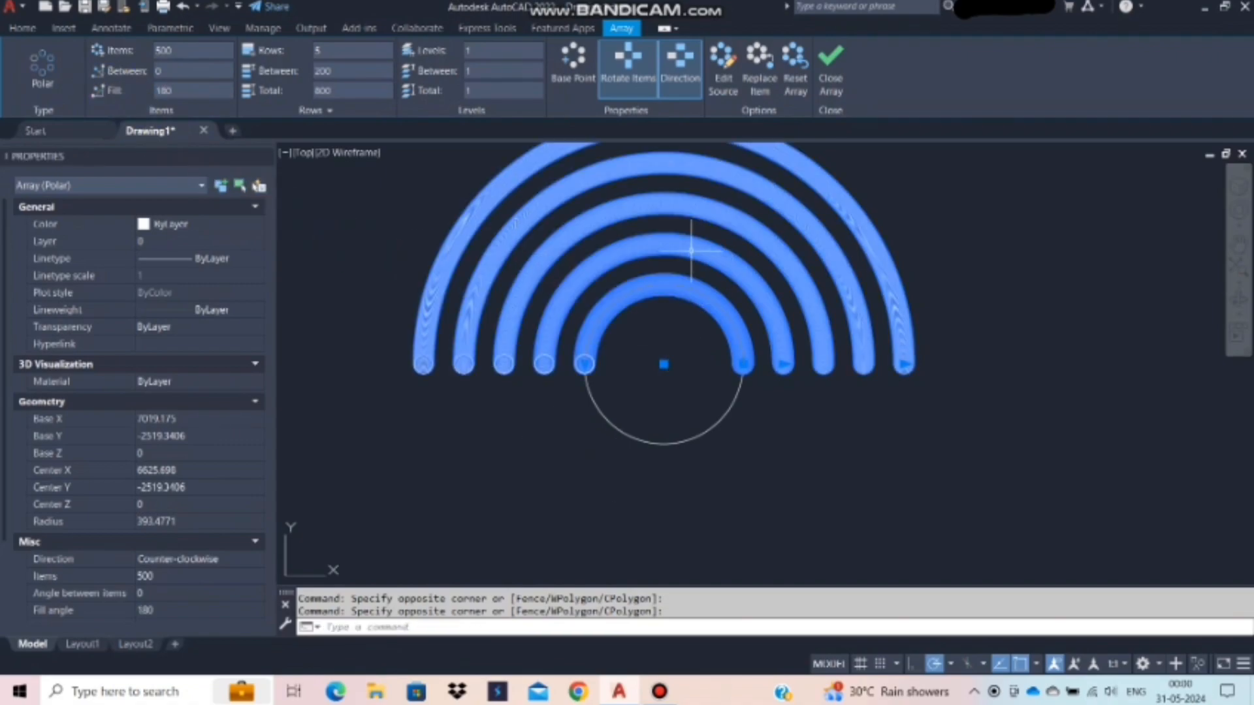
- Set the polar array's fill angle to 270 degrees and exit array editing
left_click_drag(182, 92, 133, 96)
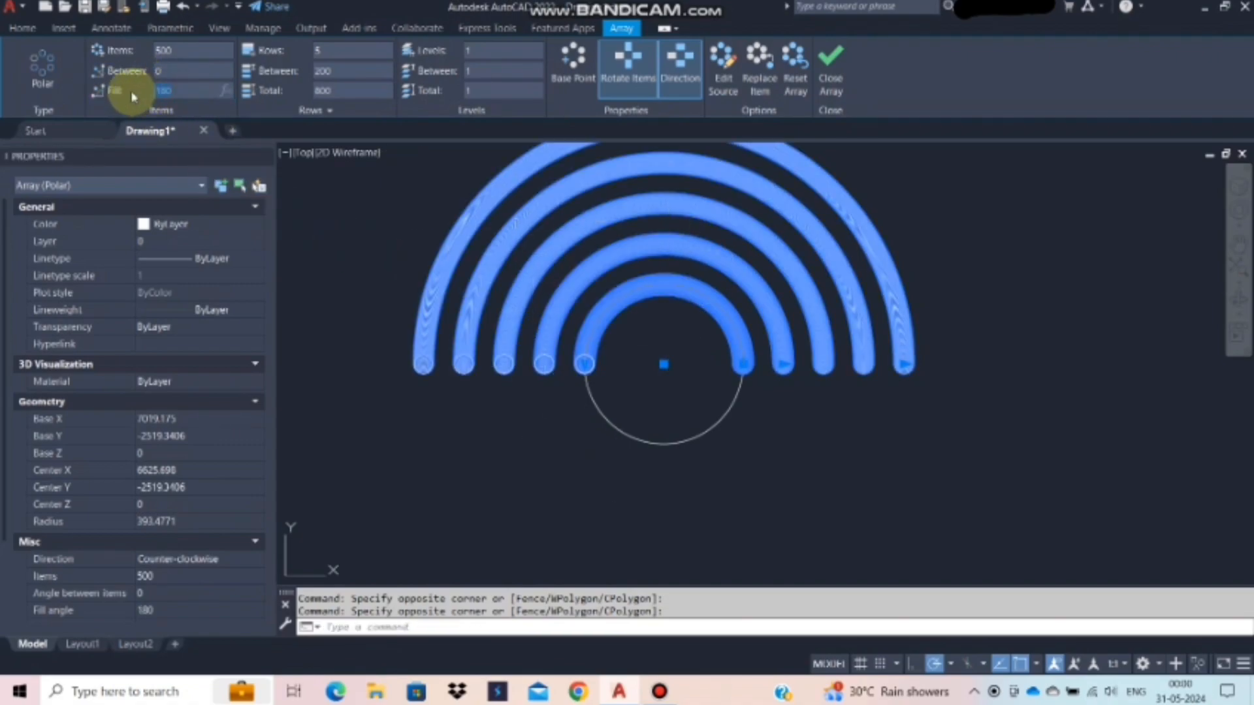
left_click(527, 484)
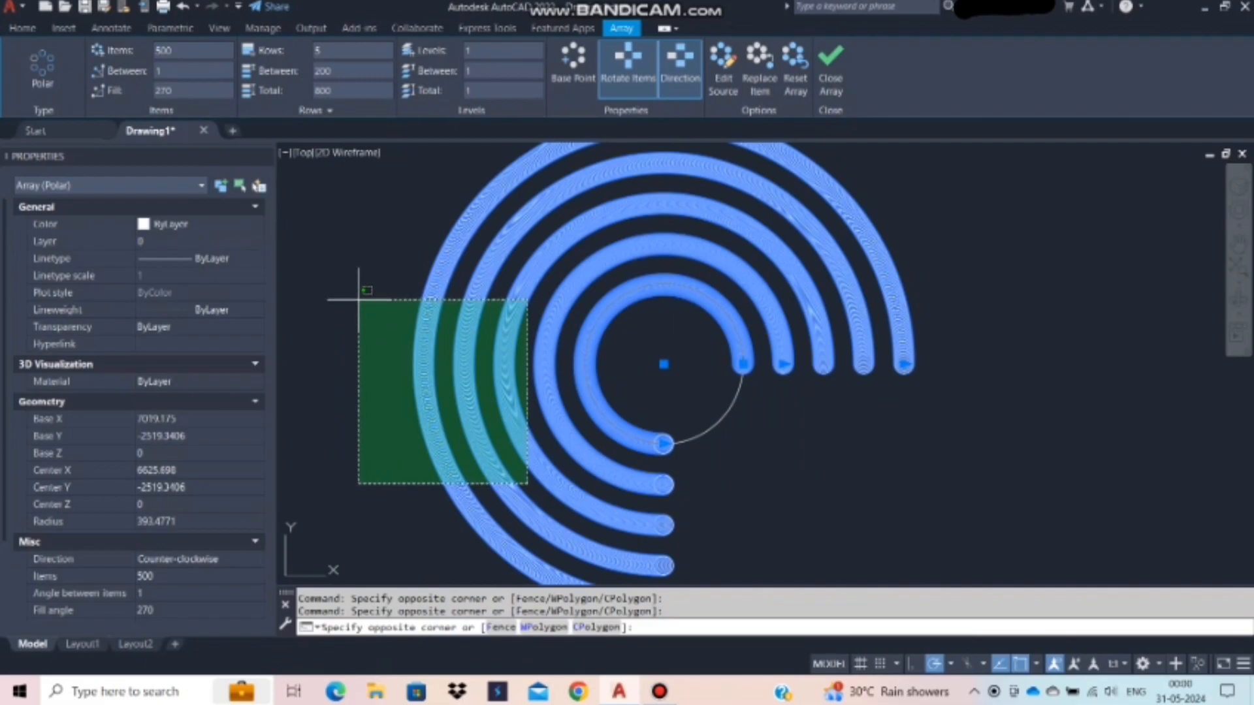
key("Escape")
key("Escape")
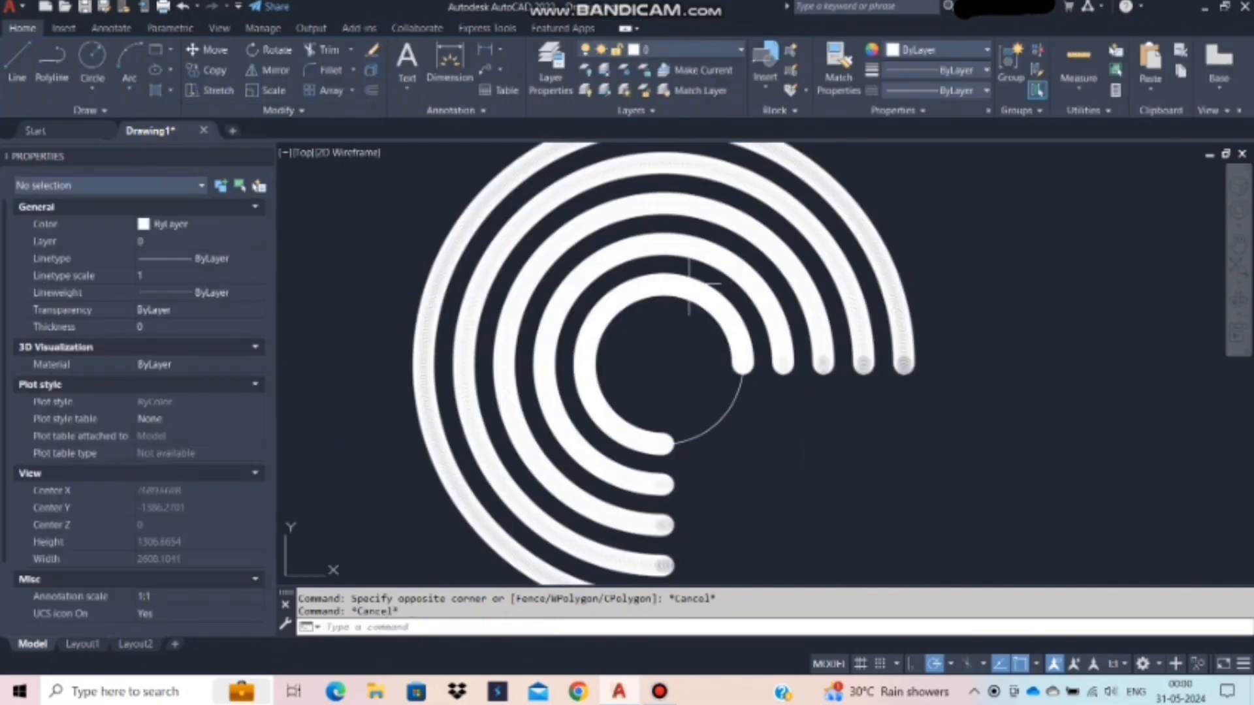
- Reselect the polar array and set its fill angle to a full 360 degrees
left_click(689, 284)
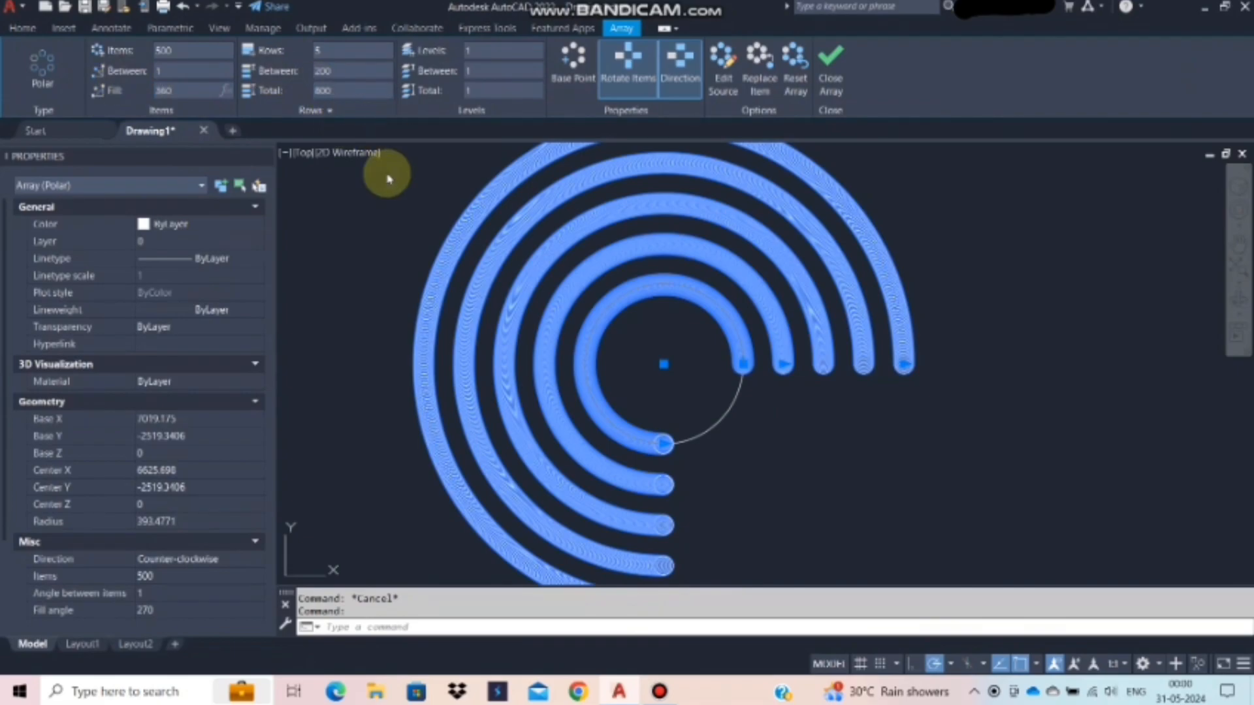
key("Return")
left_click(346, 236)
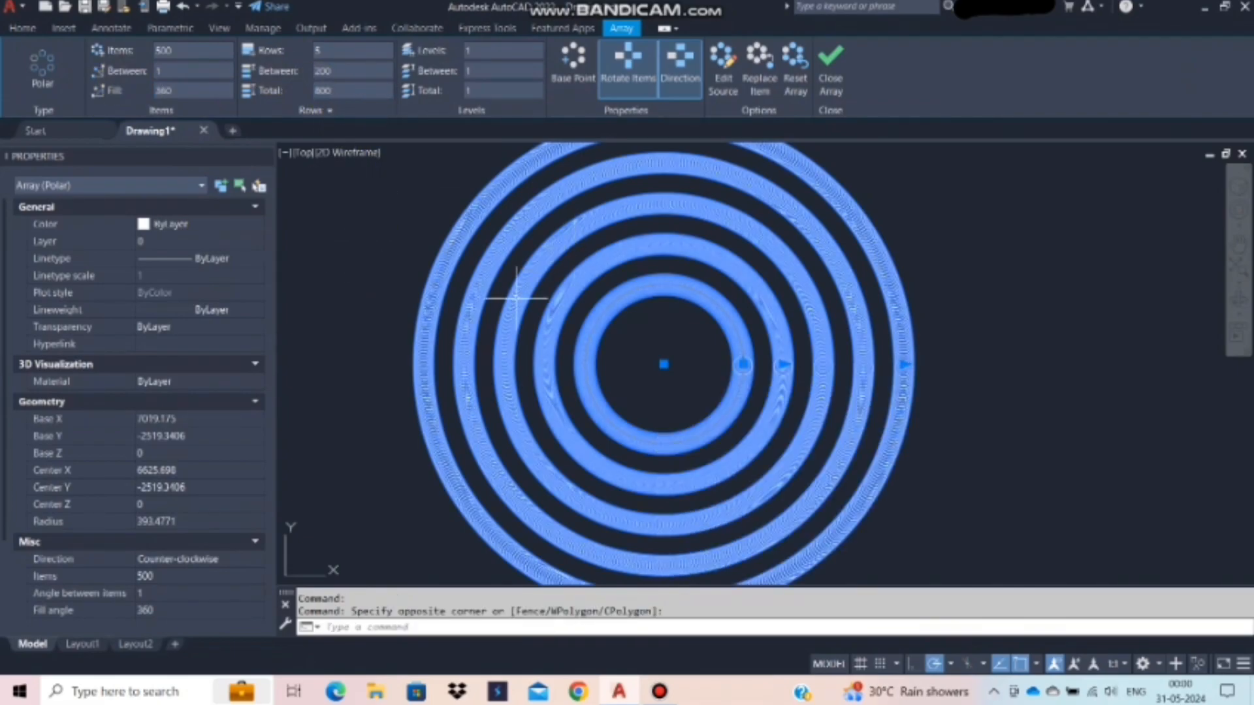
- Reduce the polar array's number of items to 20 and deselect the array
scroll(575, 320, "down", 2)
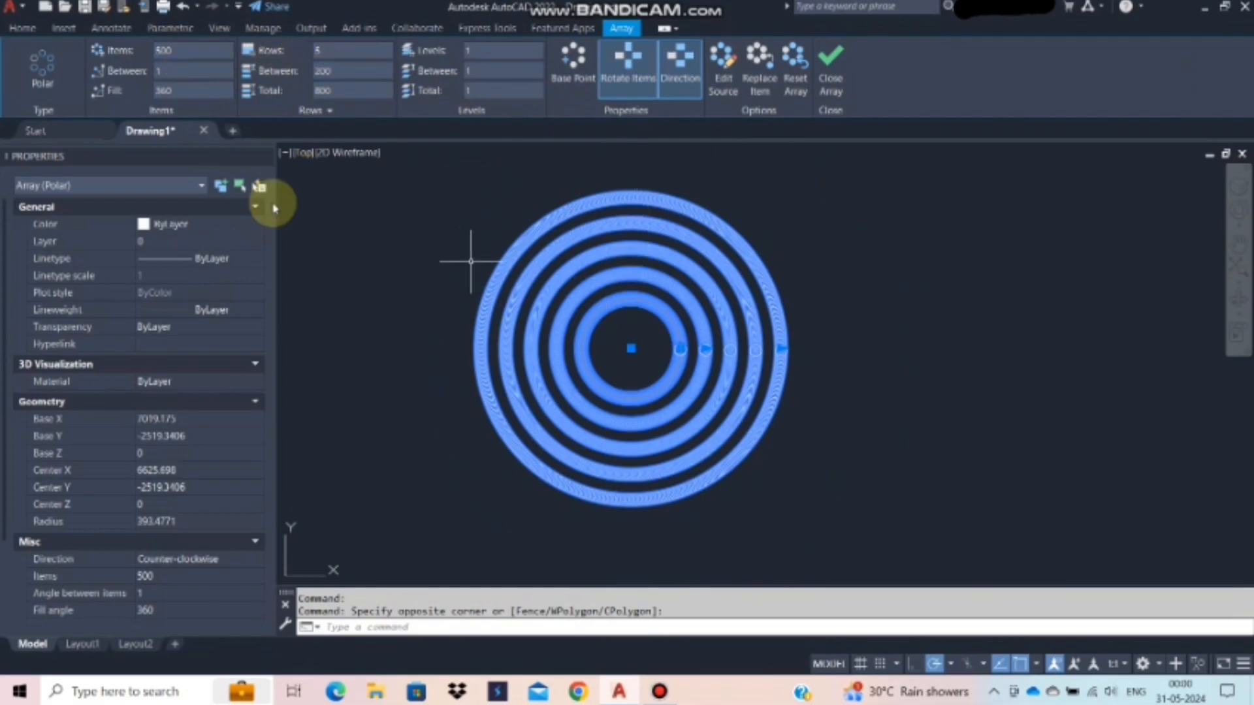
left_click(181, 55)
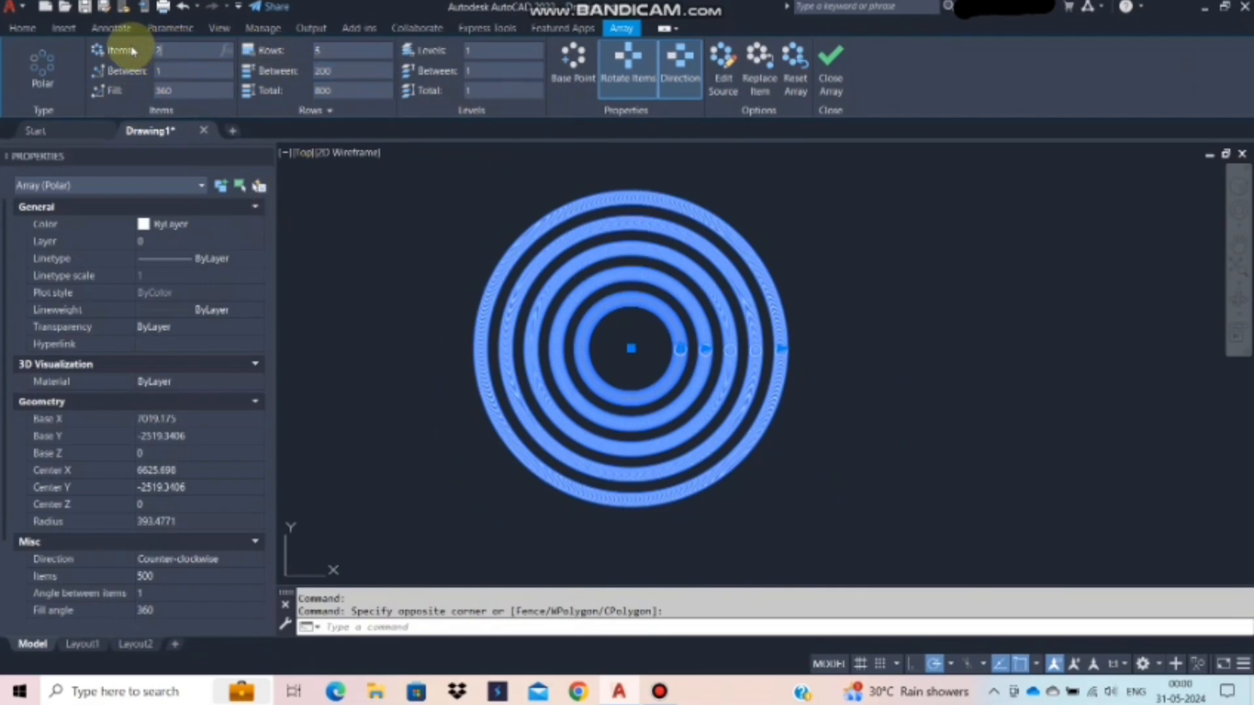
type("20")
key("Return")
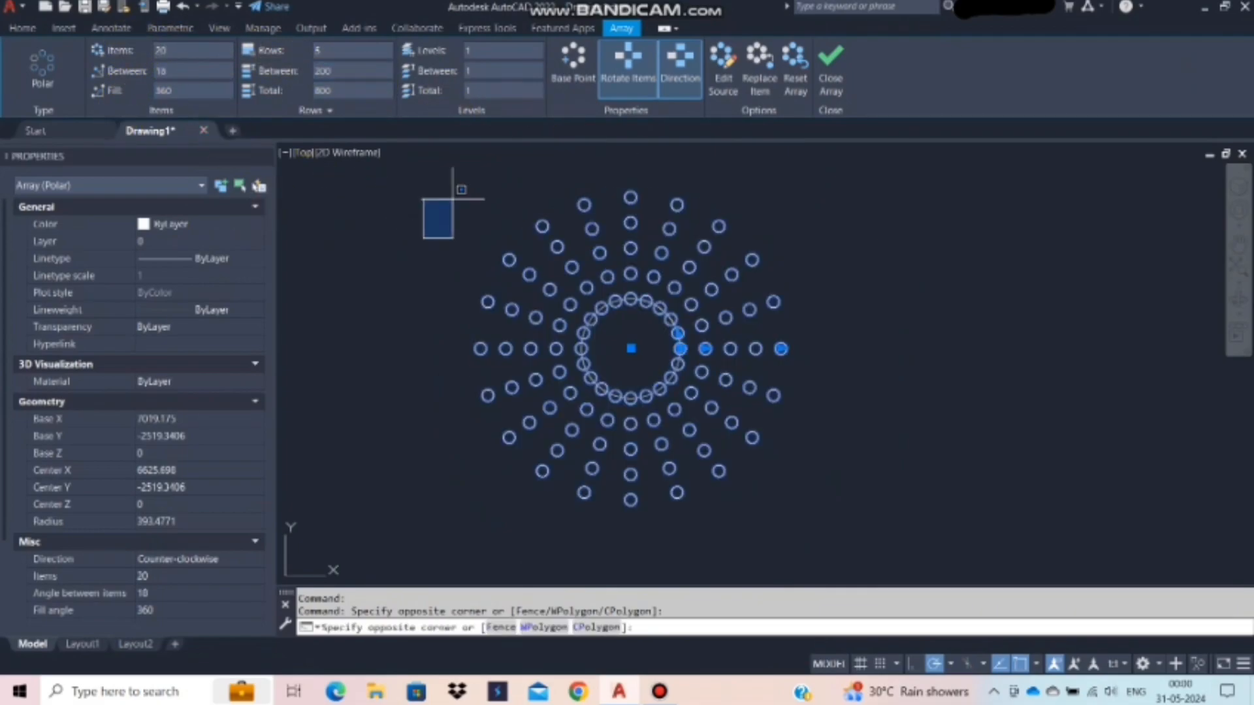
key("Escape")
key("Escape")
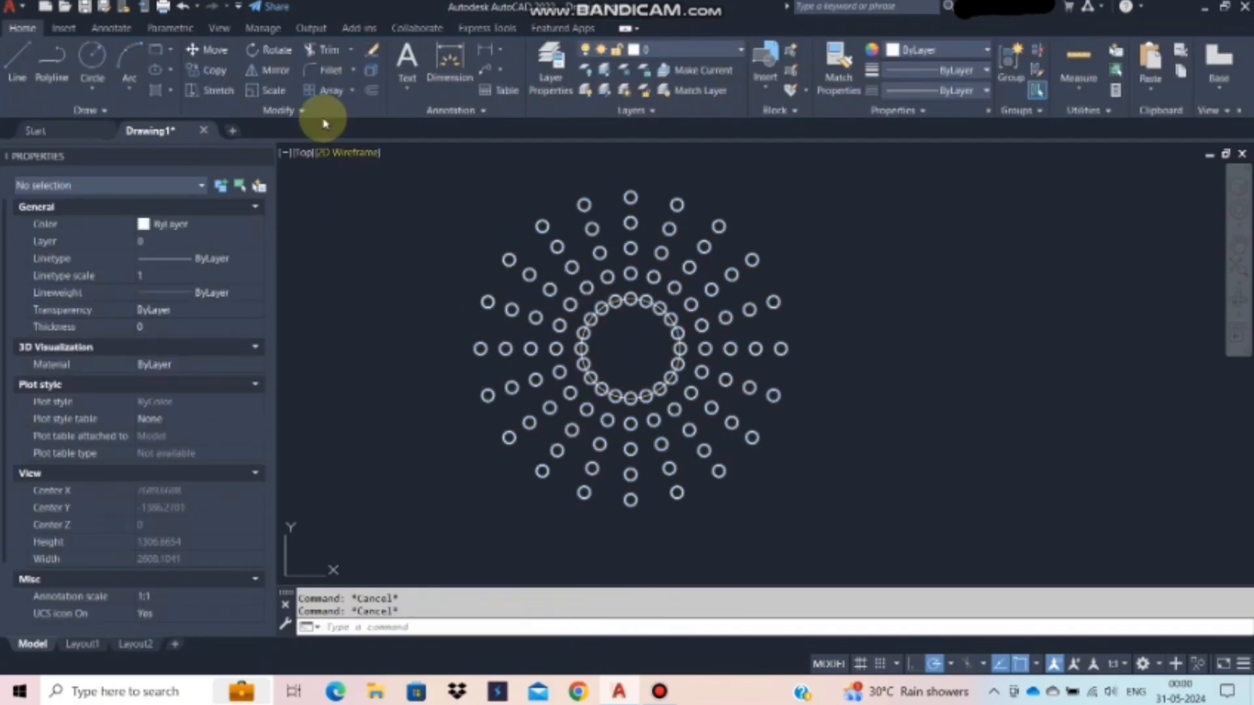
left_click(630, 252)
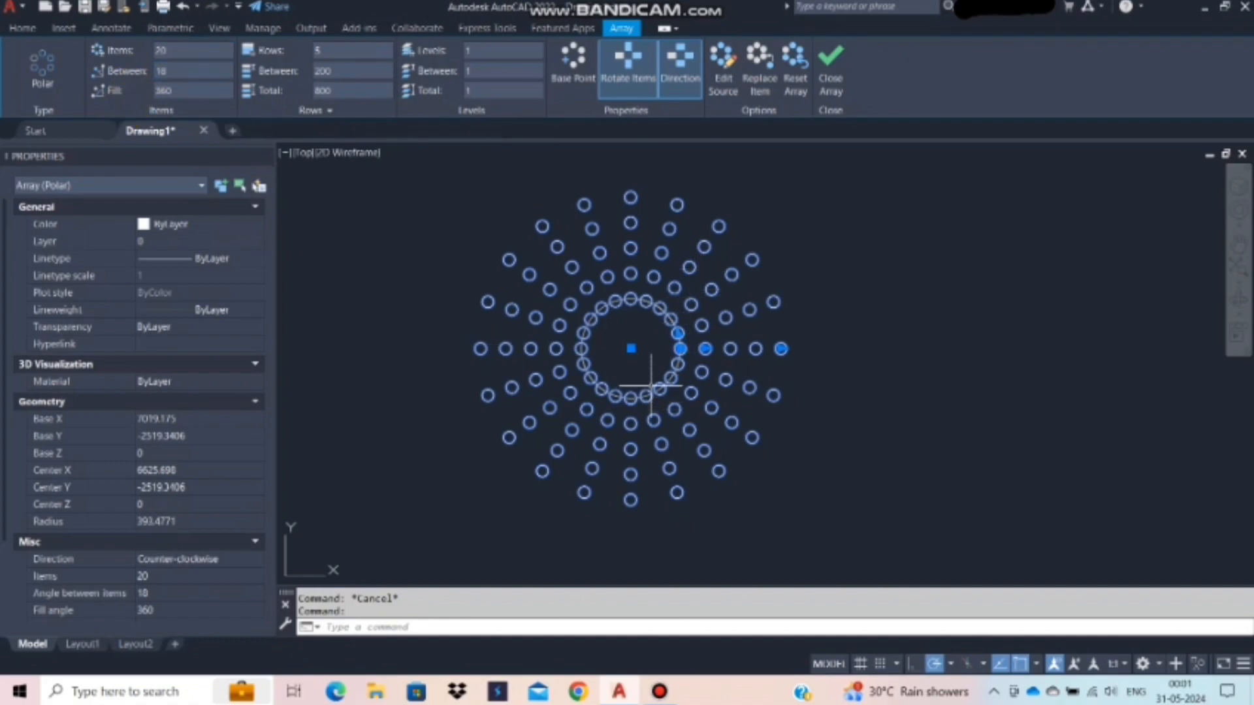
left_click(882, 382)
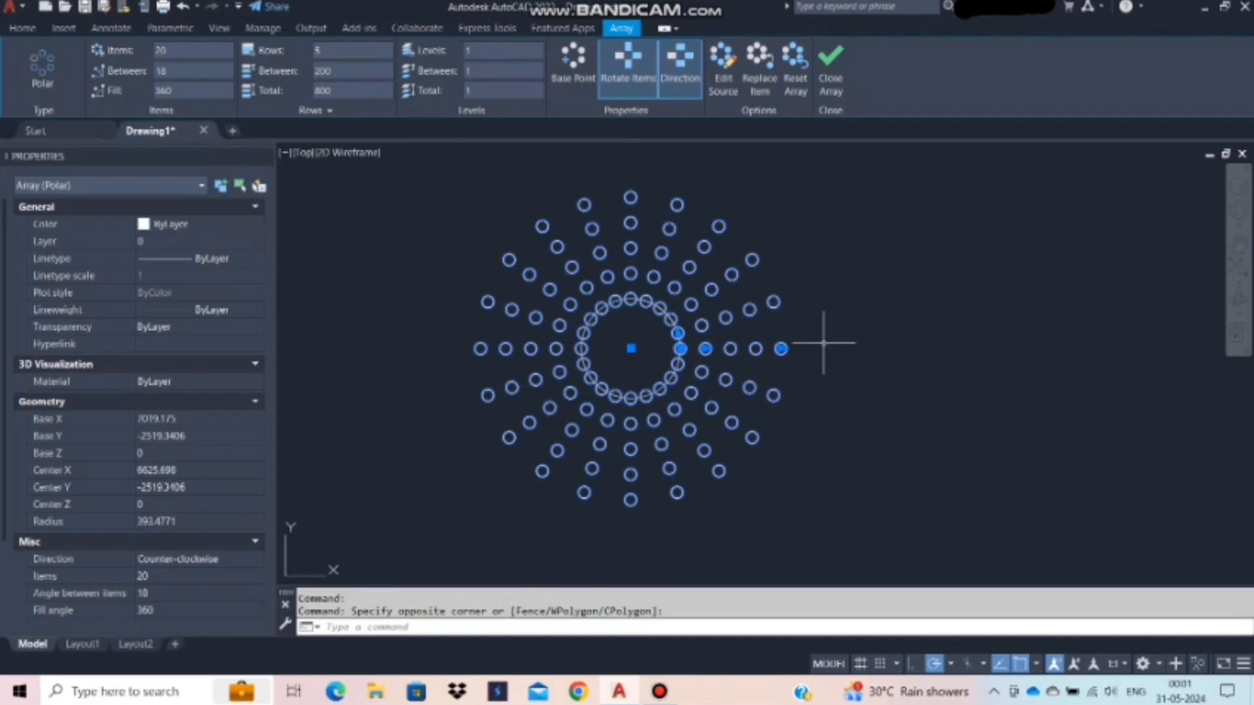
left_click(918, 420)
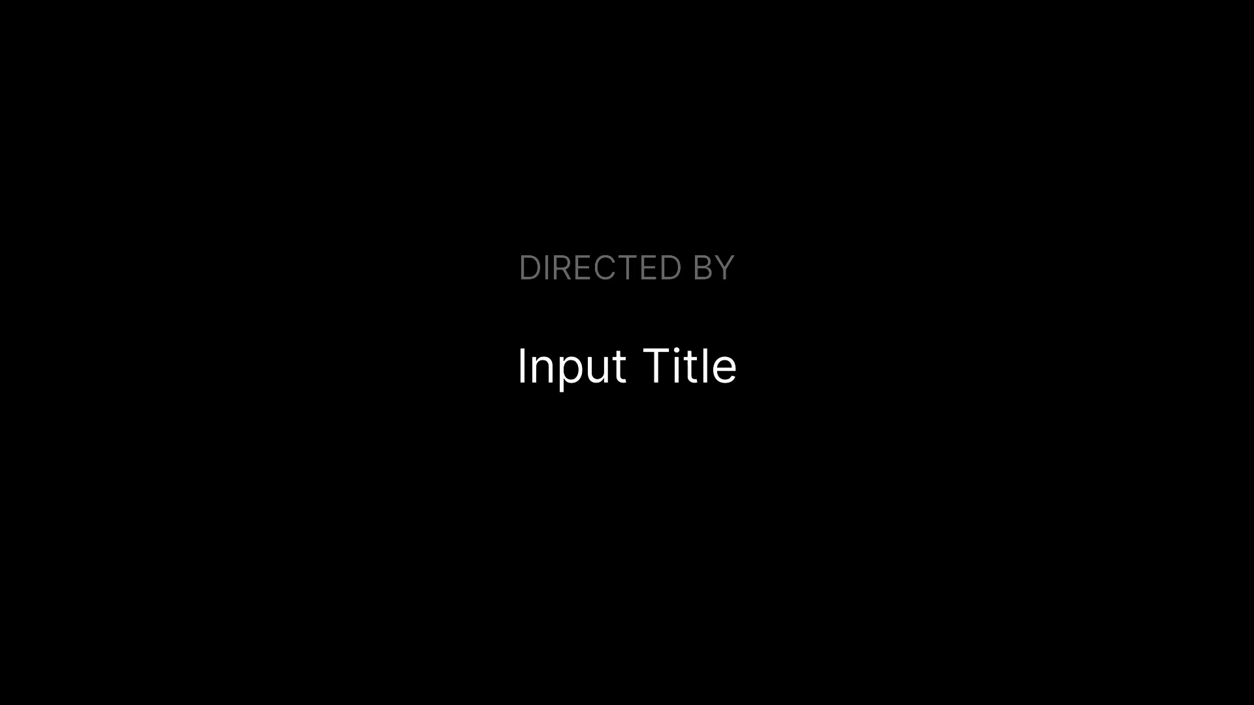